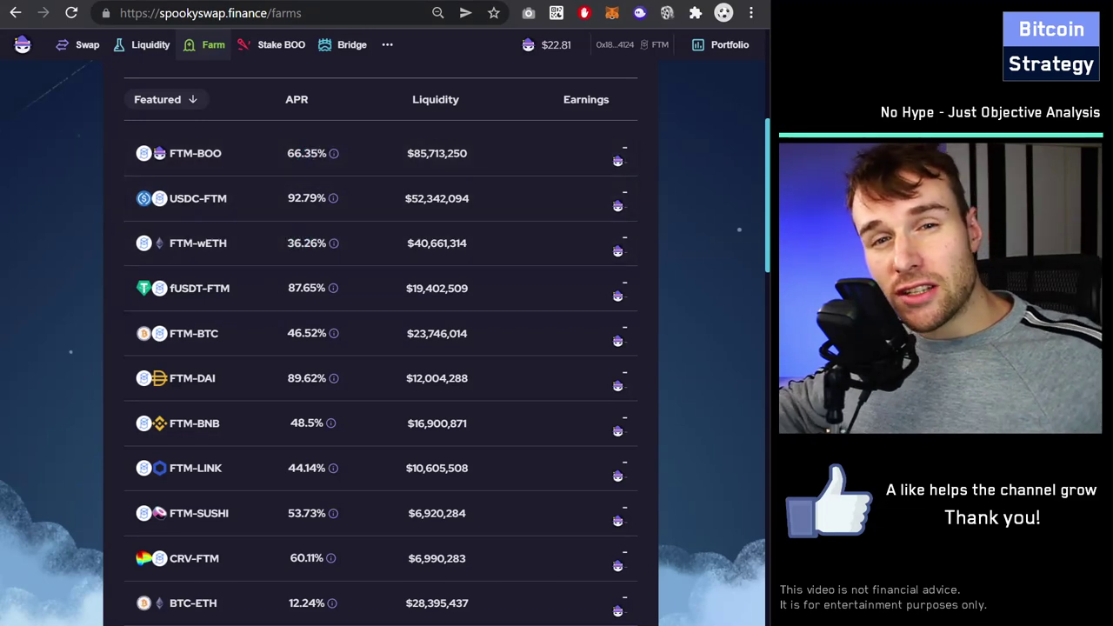
Scroll through the SpookySwap home page, then go to the Swap page.
scroll(368, 241, "down", 2)
scroll(368, 241, "up", 2)
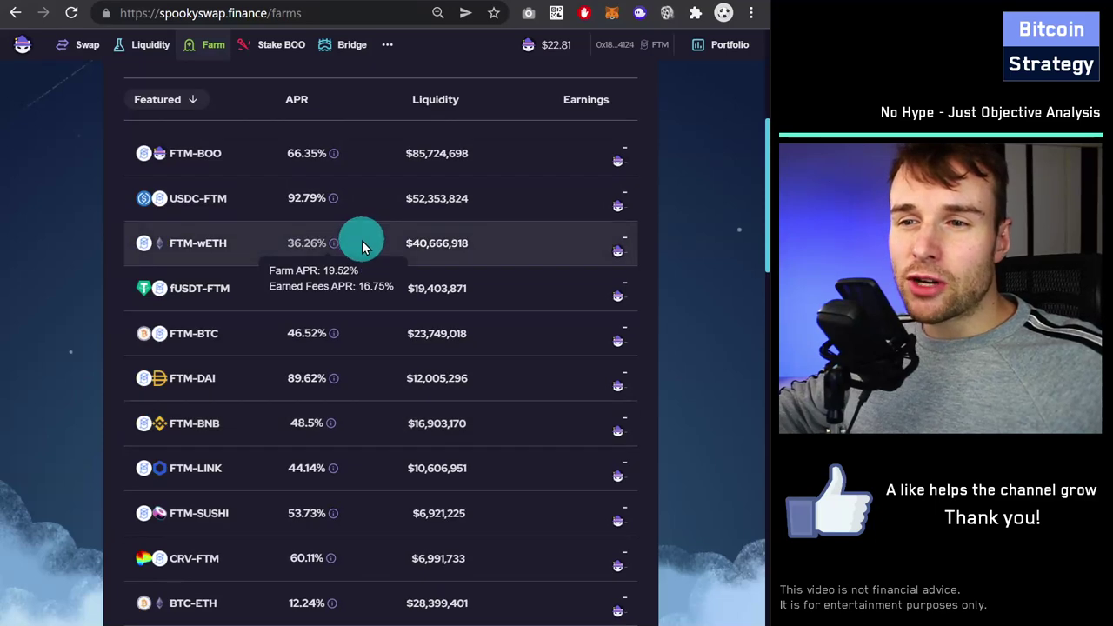
scroll(297, 238, "down", 2)
scroll(298, 233, "up", 4)
scroll(315, 331, "down", 2)
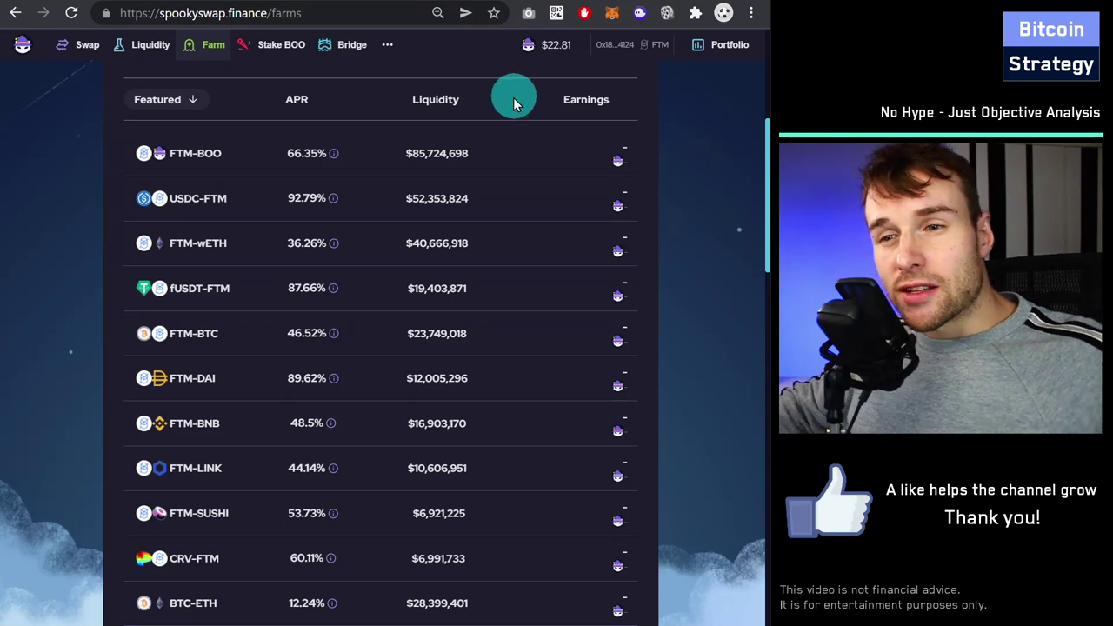
scroll(313, 435, "down", 4)
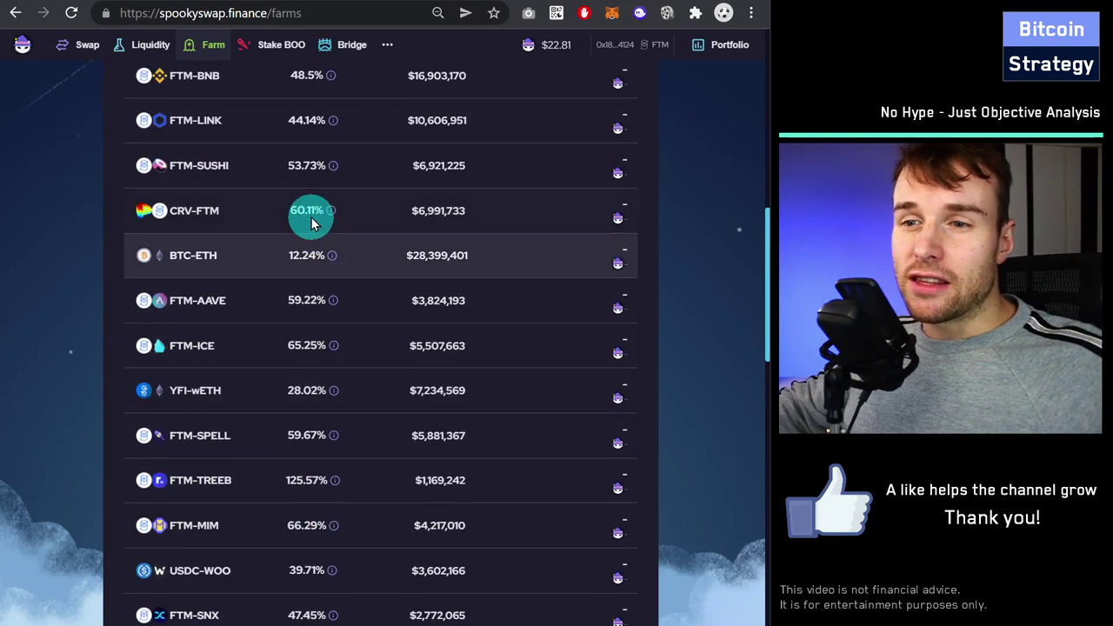
scroll(306, 218, "down", 2)
scroll(298, 236, "down", 2)
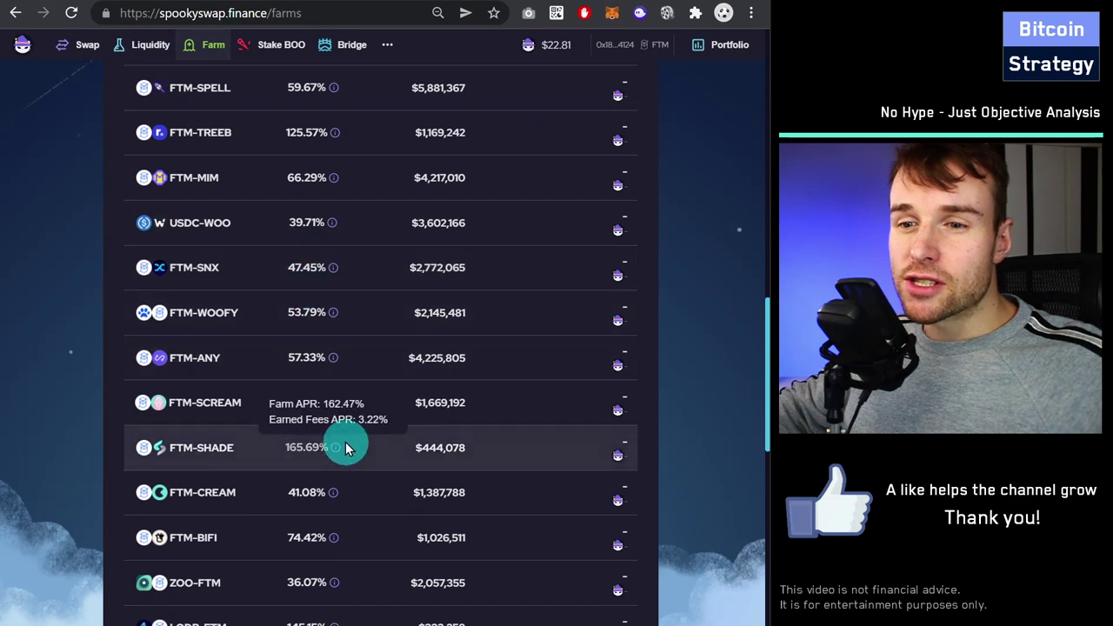
scroll(331, 513, "down", 2)
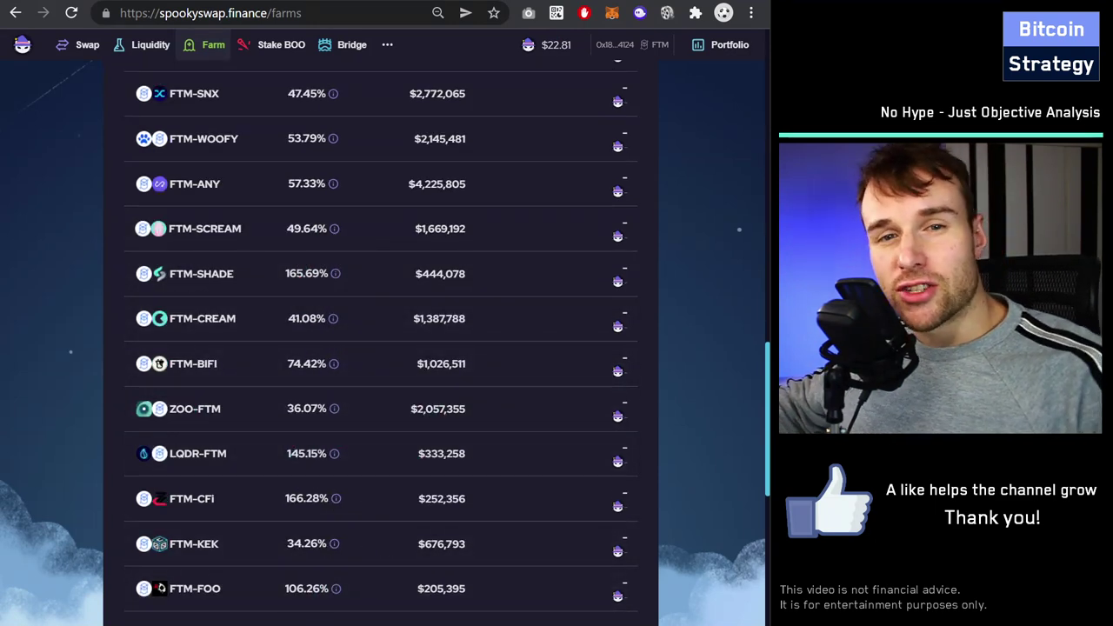
scroll(586, 69, "up", 7)
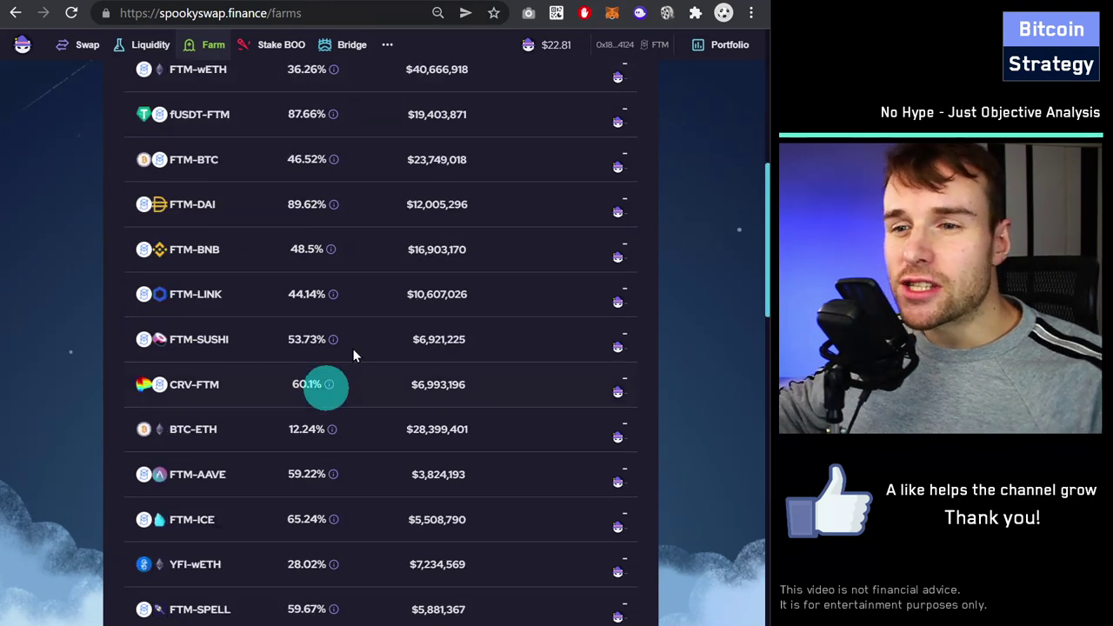
scroll(298, 343, "down", 6)
scroll(529, 273, "up", 10)
scroll(273, 293, "down", 2)
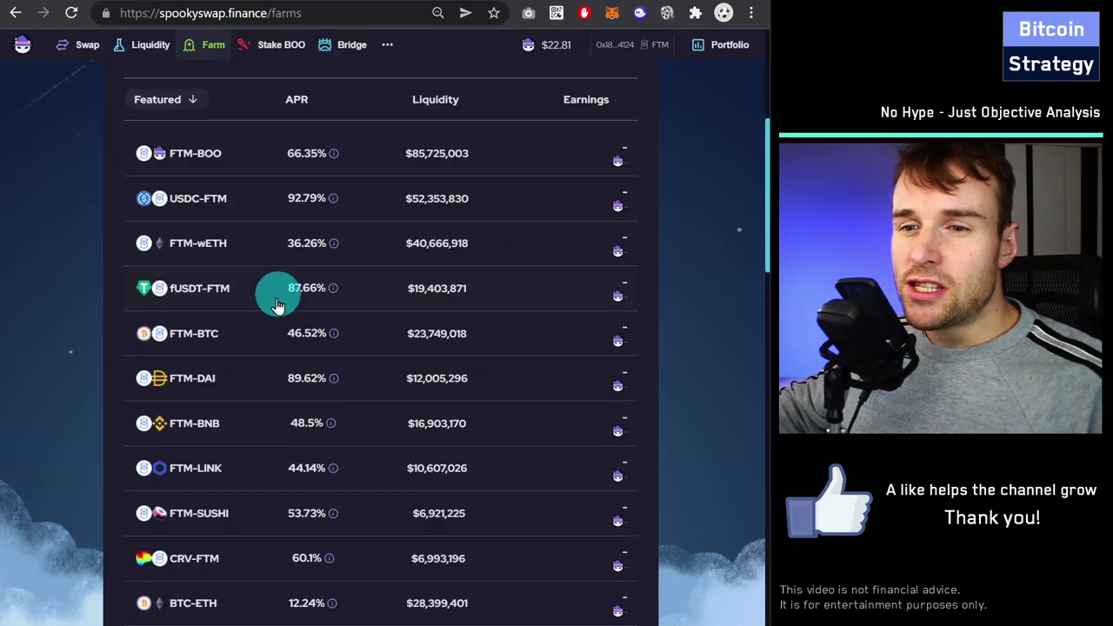
scroll(296, 392, "up", 4)
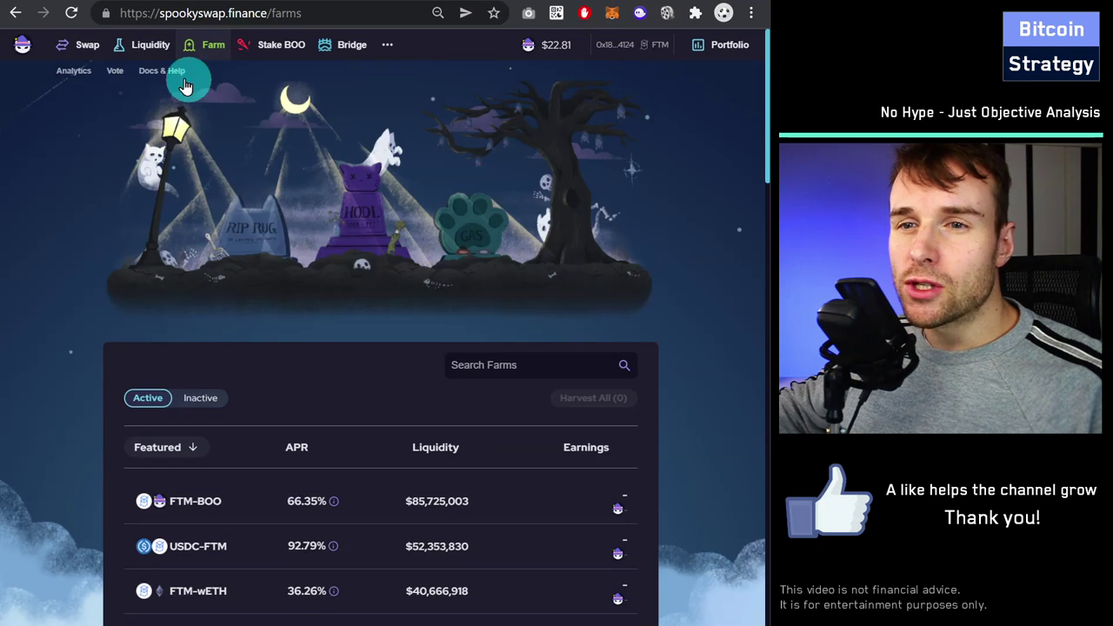
left_click(77, 51)
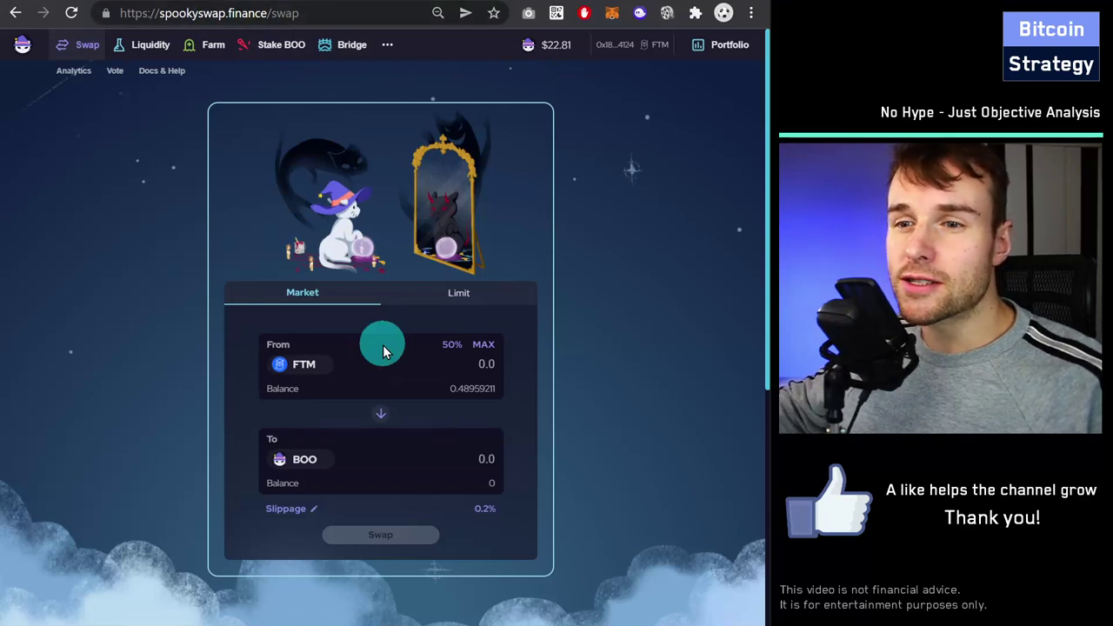
Set wETH as the token to sell and wBTC, found by searching 'btc', as the token to receive.
scroll(348, 239, "down", 2)
scroll(356, 261, "up", 2)
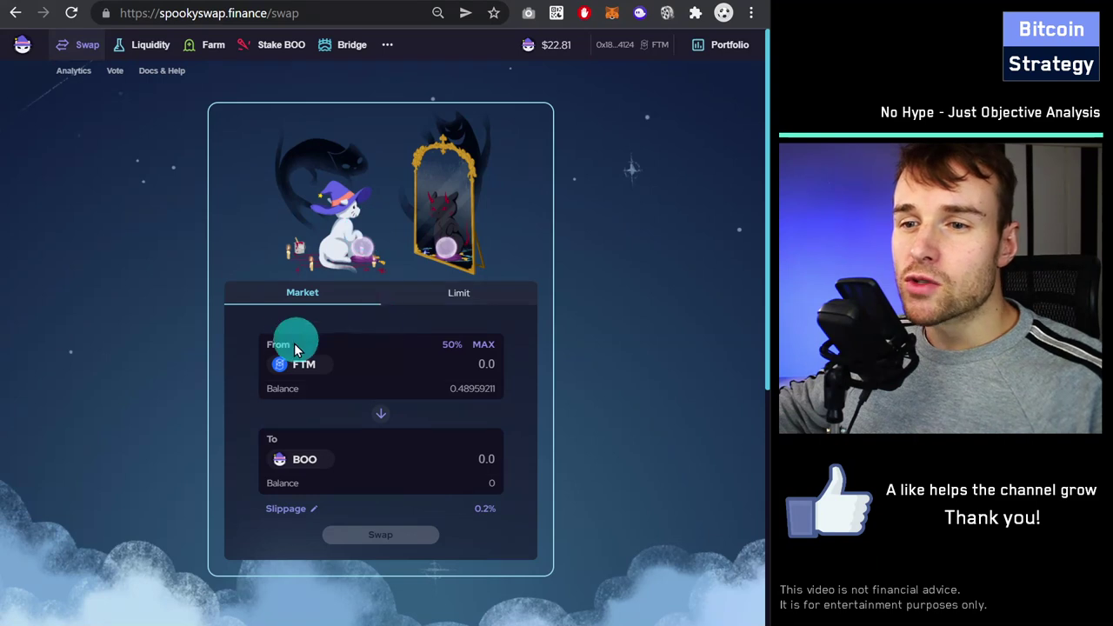
left_click(304, 365)
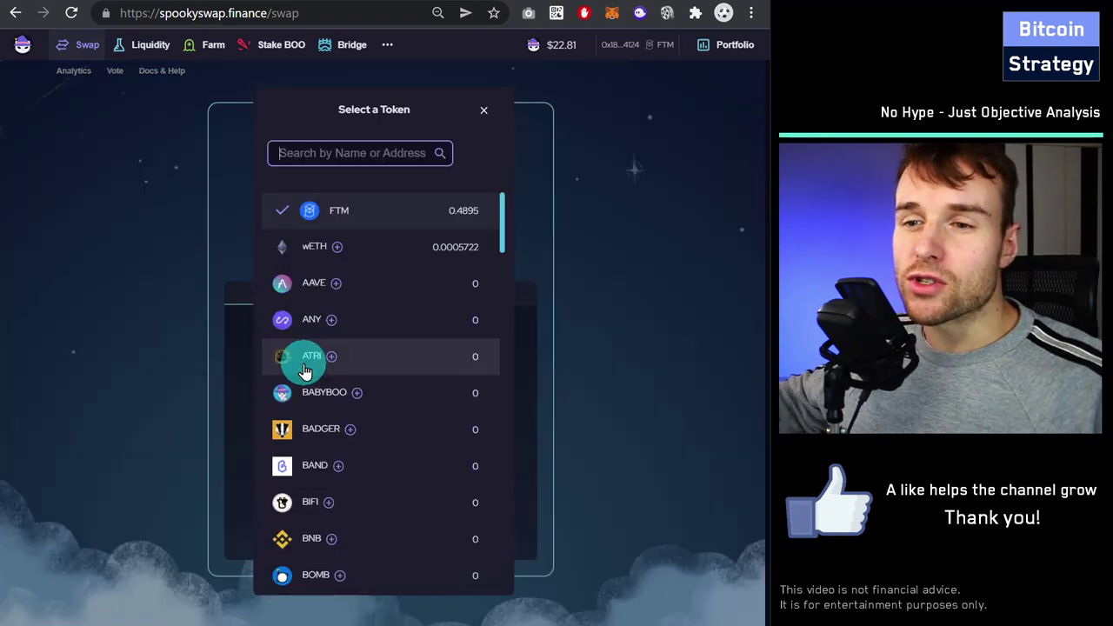
left_click(315, 251)
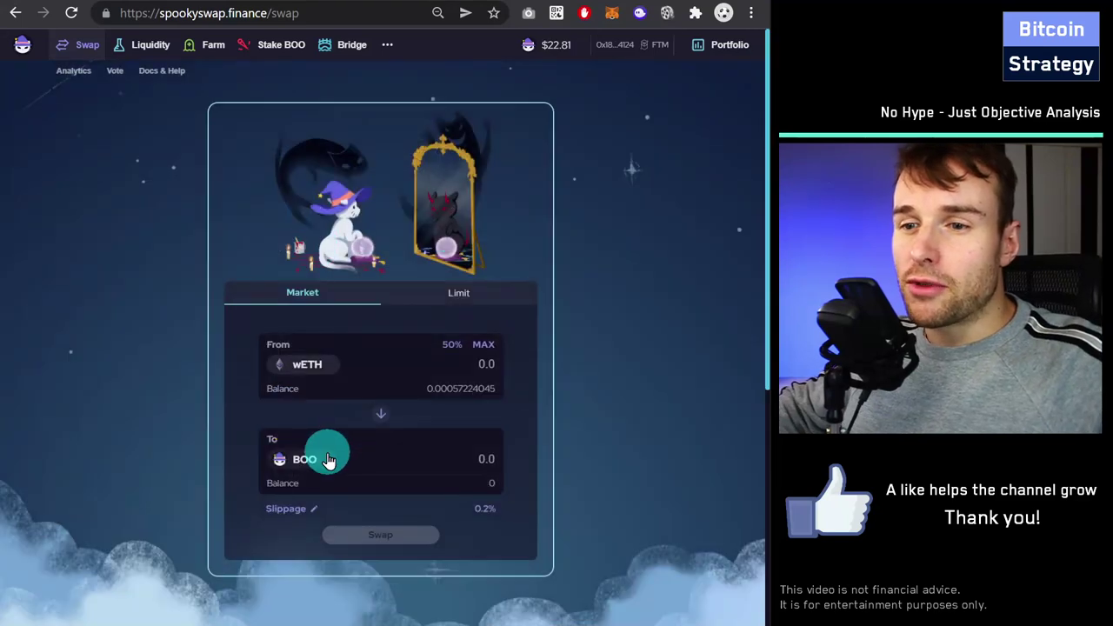
left_click(300, 458)
scroll(348, 374, "down", 2)
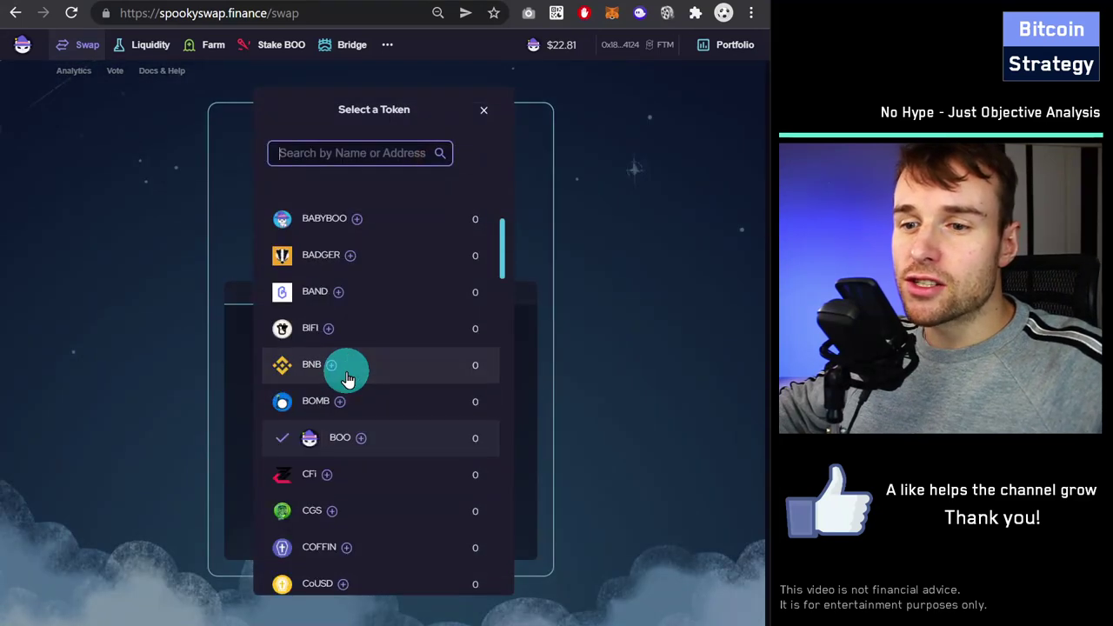
scroll(348, 374, "down", 2)
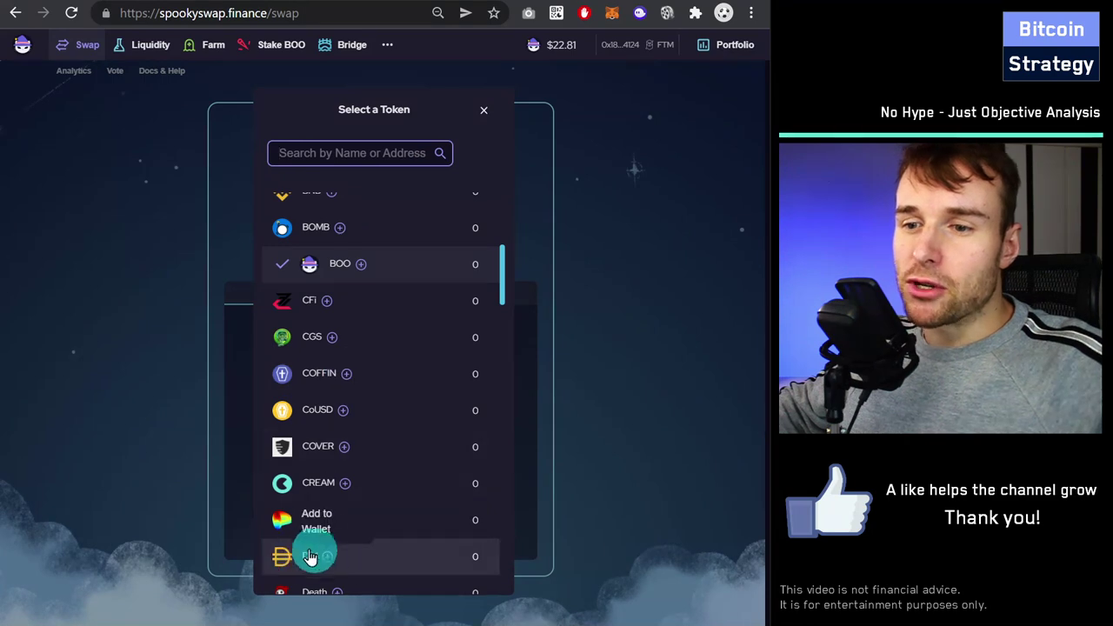
scroll(318, 561, "down", 5)
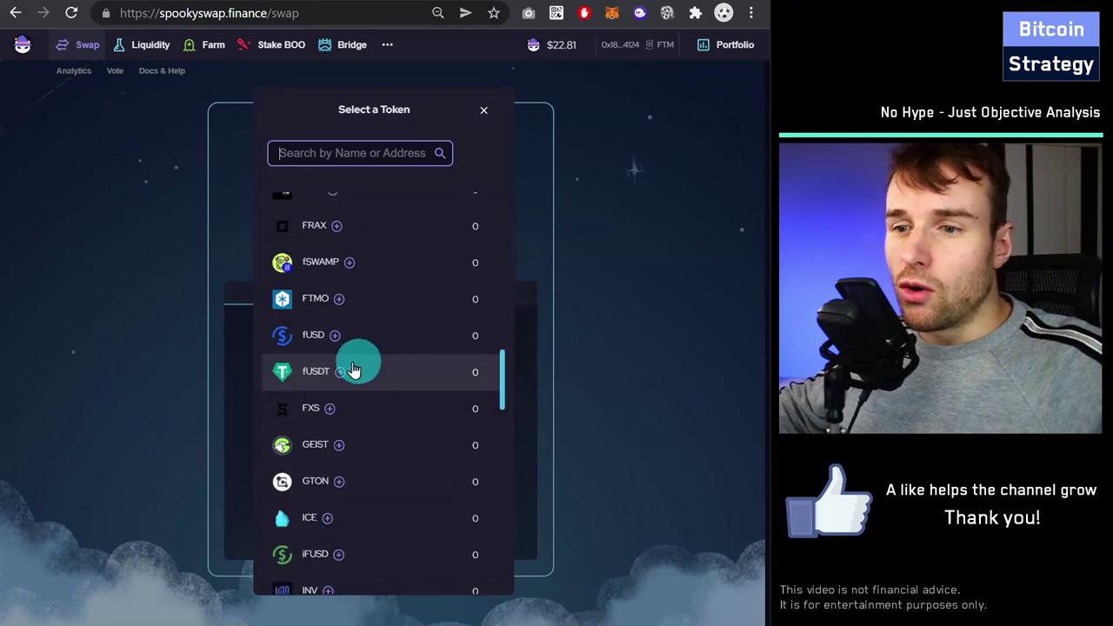
type("btc")
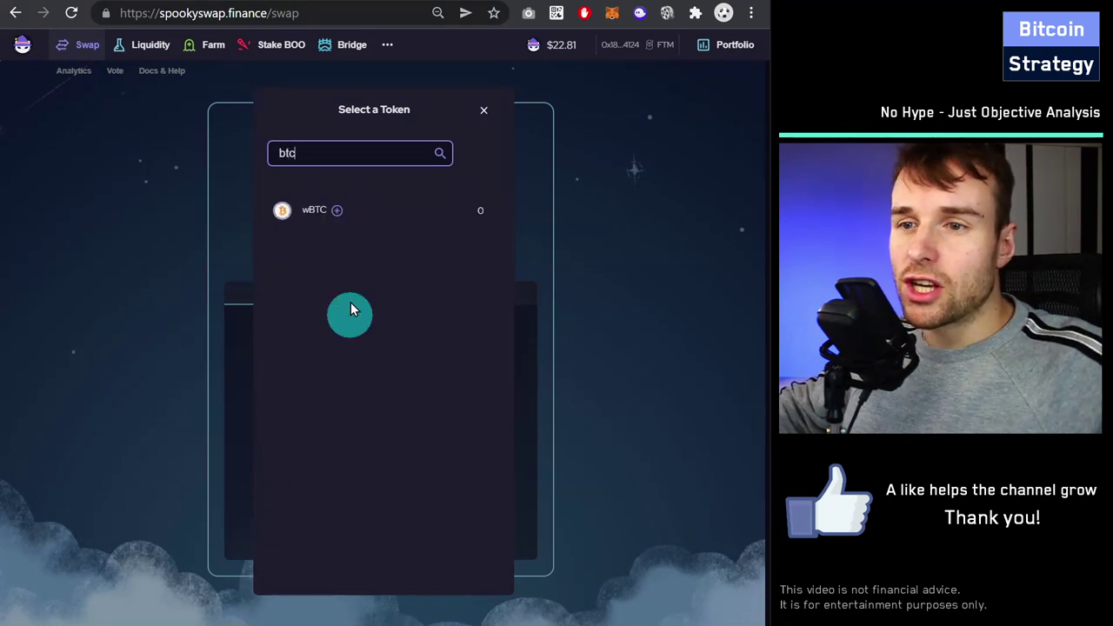
left_click(309, 213)
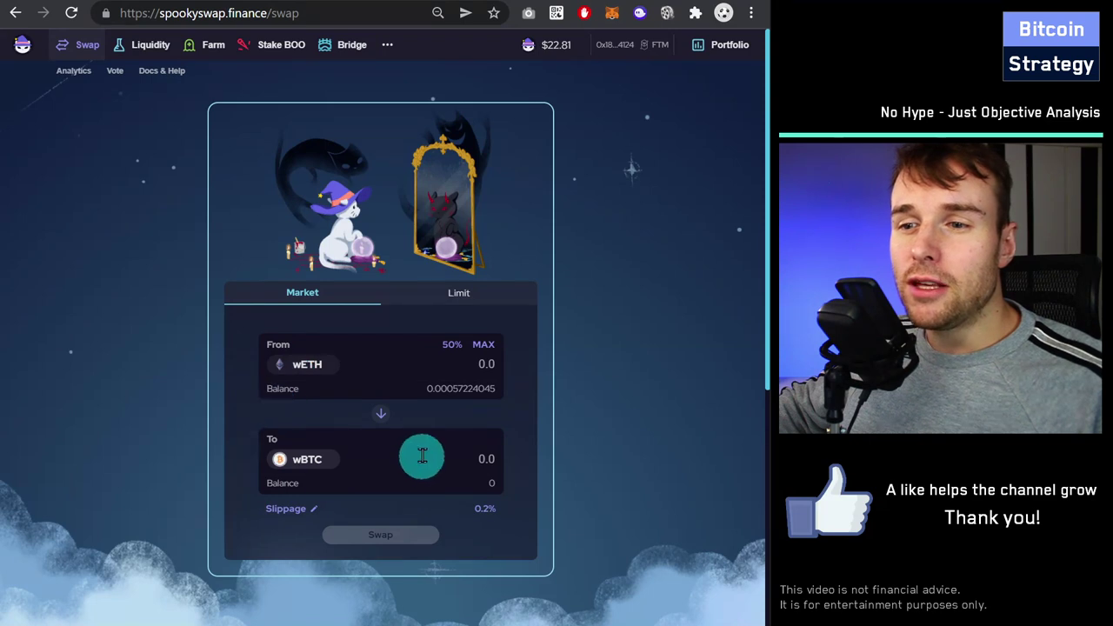
Pass through the Liquidity page back to the Farm list and scroll down it.
left_click(142, 48)
left_click(213, 44)
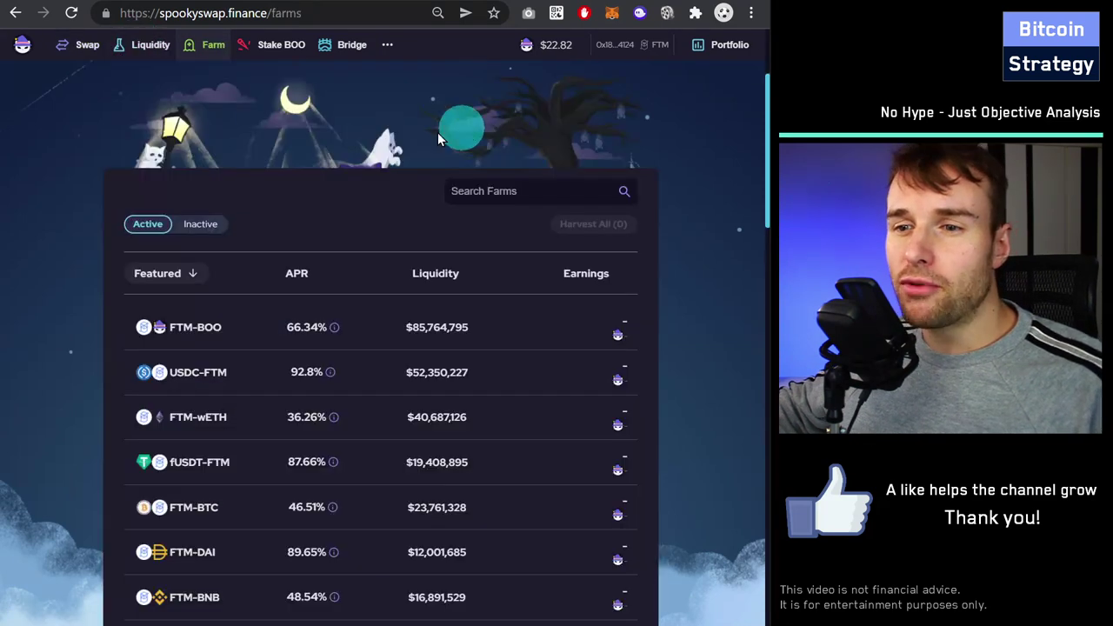
scroll(304, 223, "down", 2)
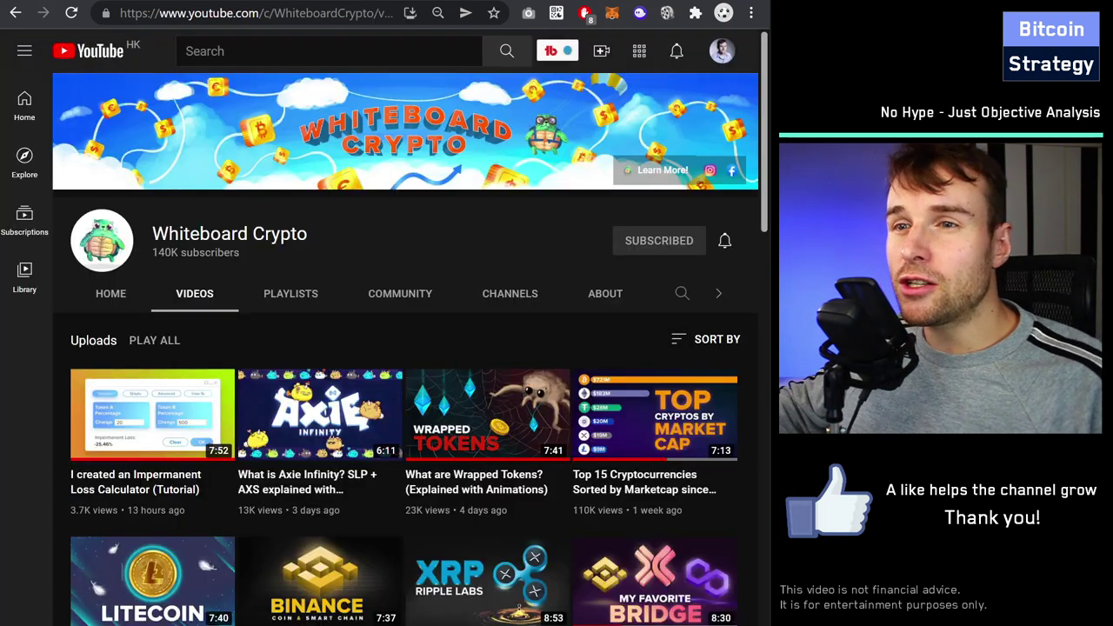
scroll(253, 269, "down", 2)
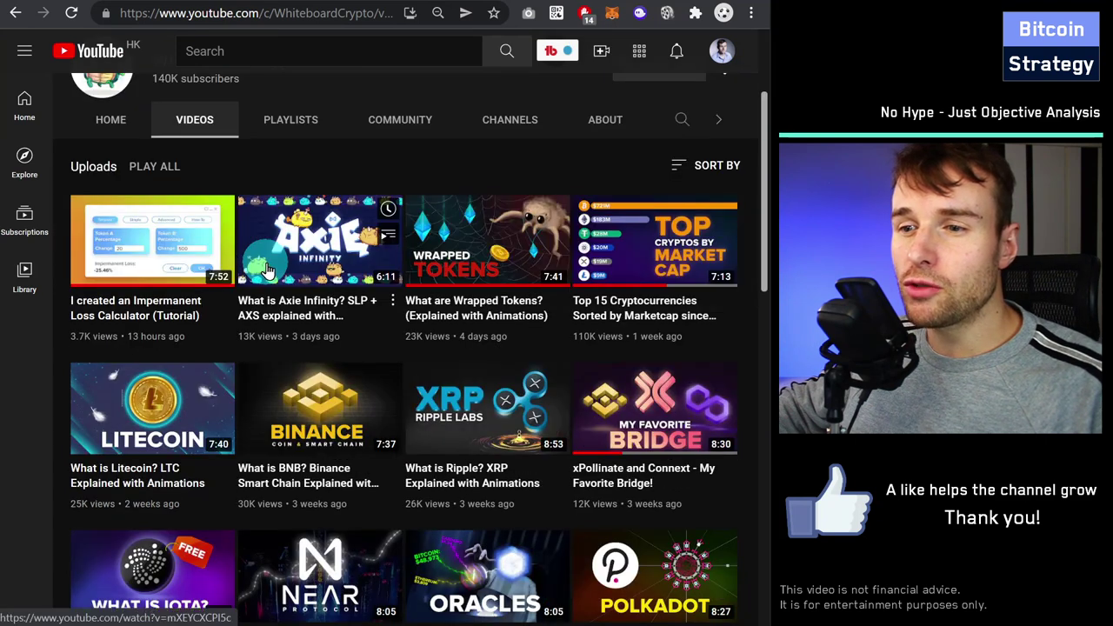
scroll(278, 261, "down", 5)
scroll(299, 254, "down", 1)
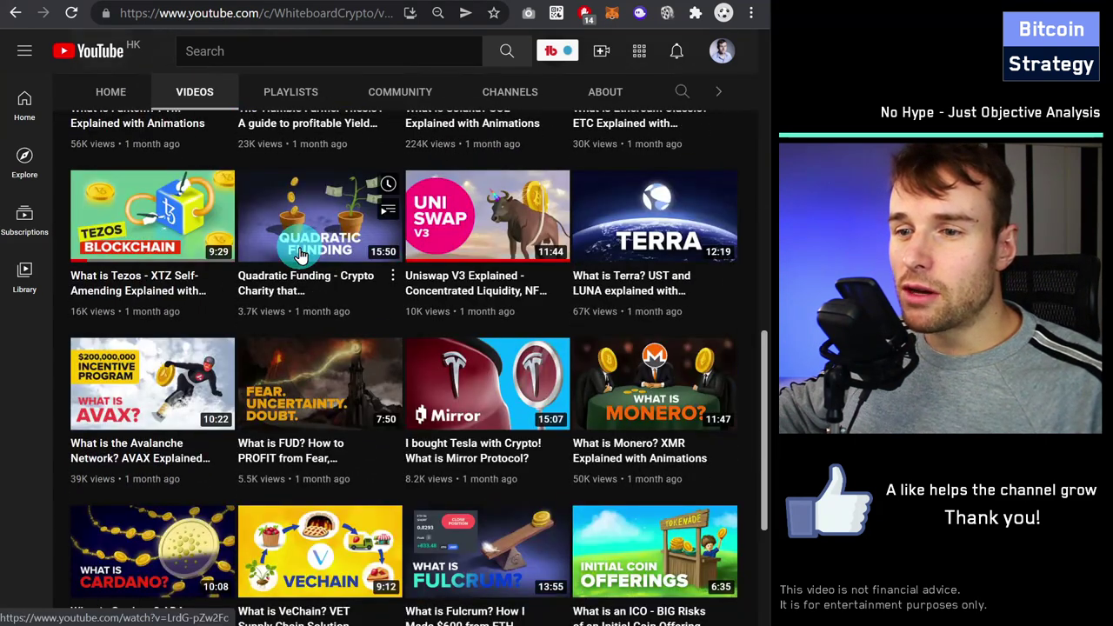
scroll(298, 254, "down", 2)
scroll(174, 278, "down", 5)
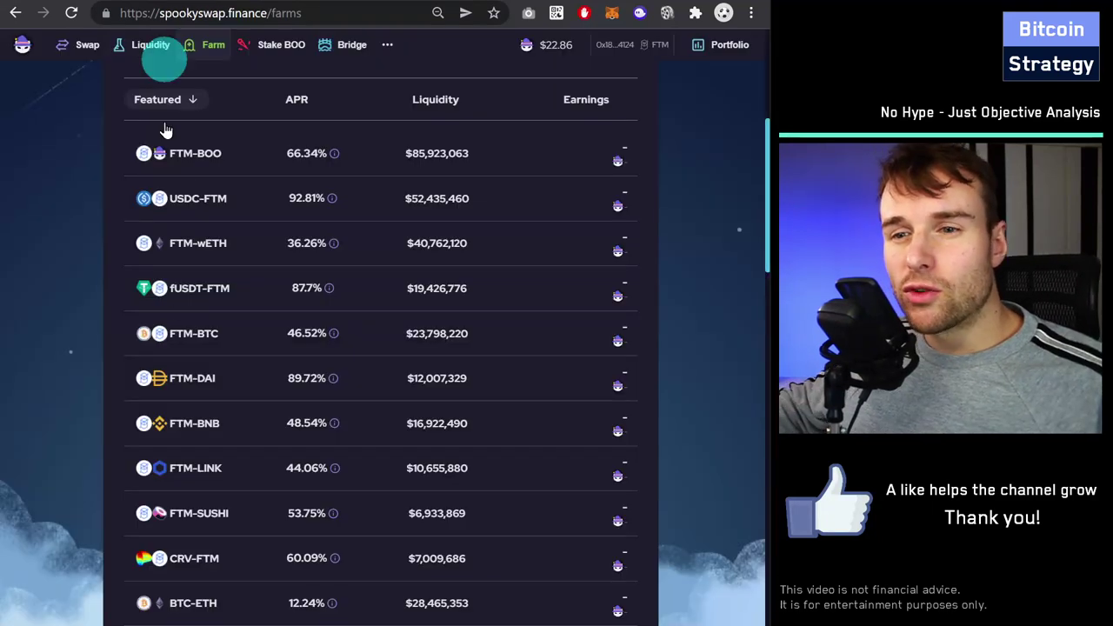
scroll(204, 243, "down", 6)
scroll(210, 437, "up", 2)
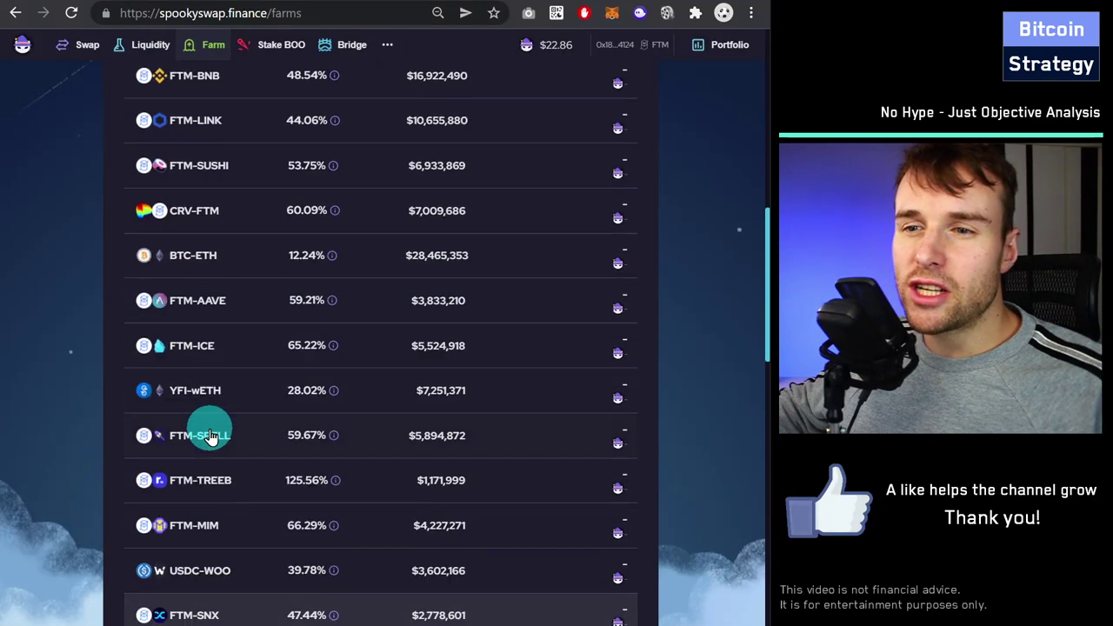
scroll(210, 437, "up", 6)
scroll(218, 398, "down", 2)
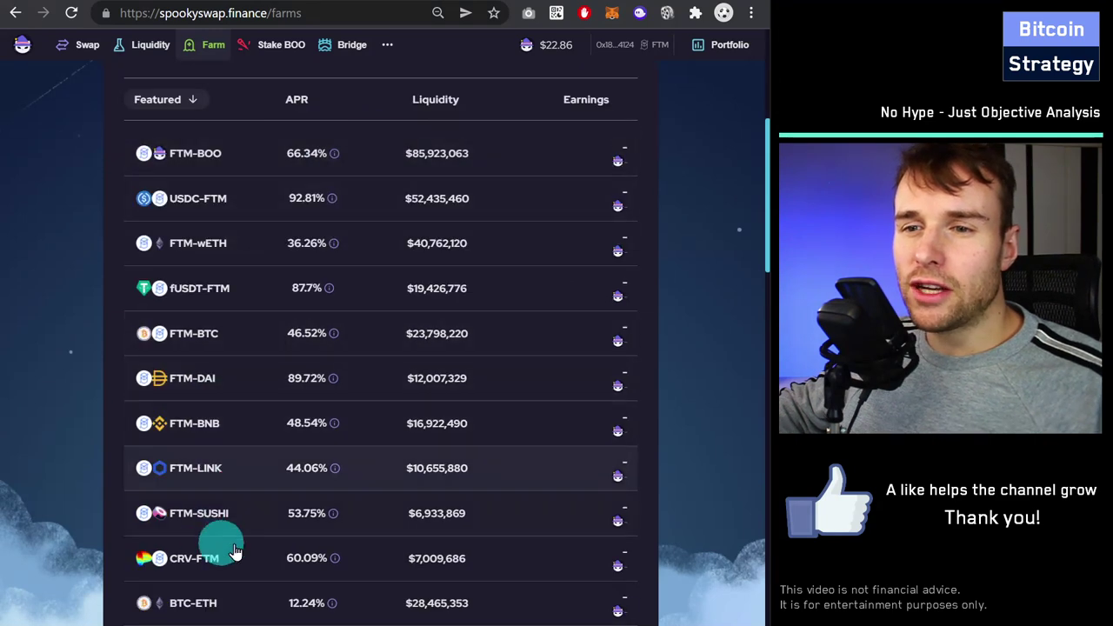
scroll(297, 311, "down", 4)
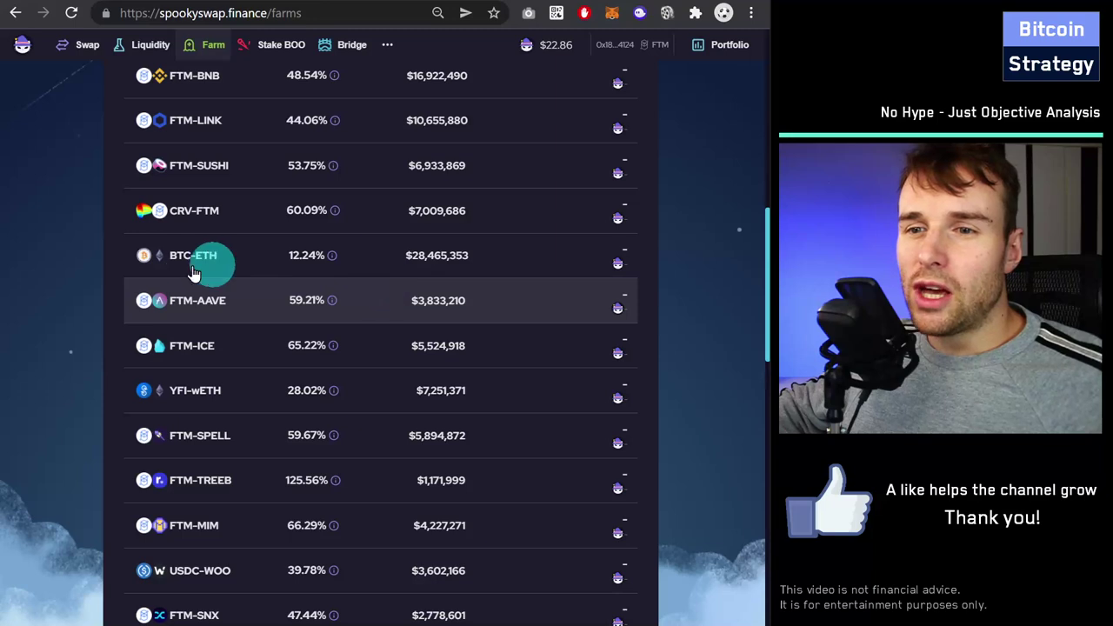
scroll(208, 293, "up", 2)
scroll(216, 302, "up", 4)
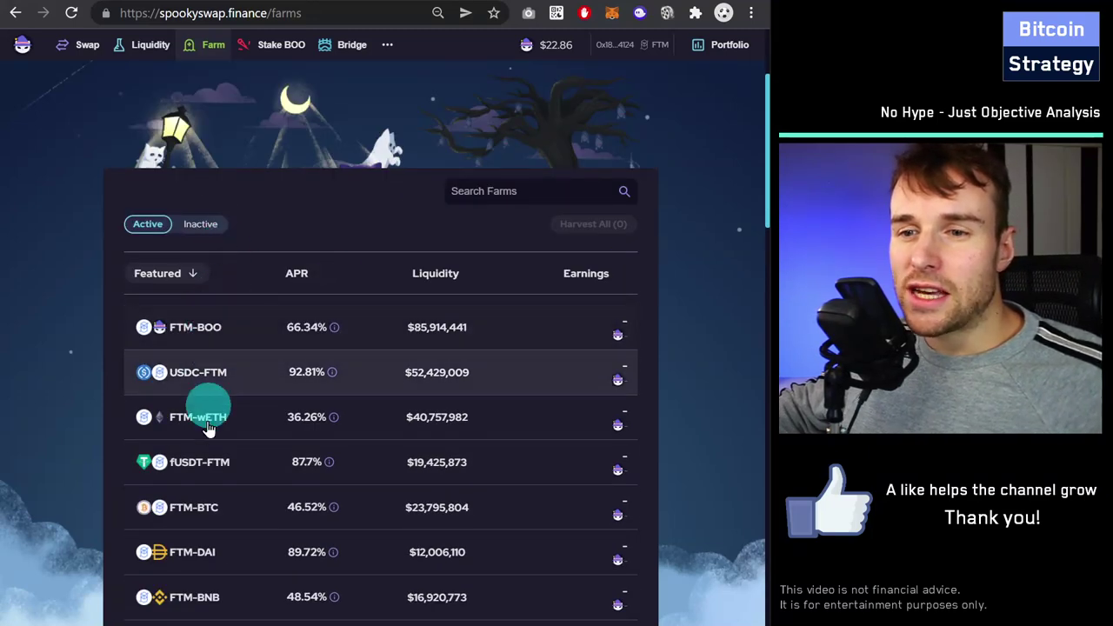
scroll(204, 434, "down", 2)
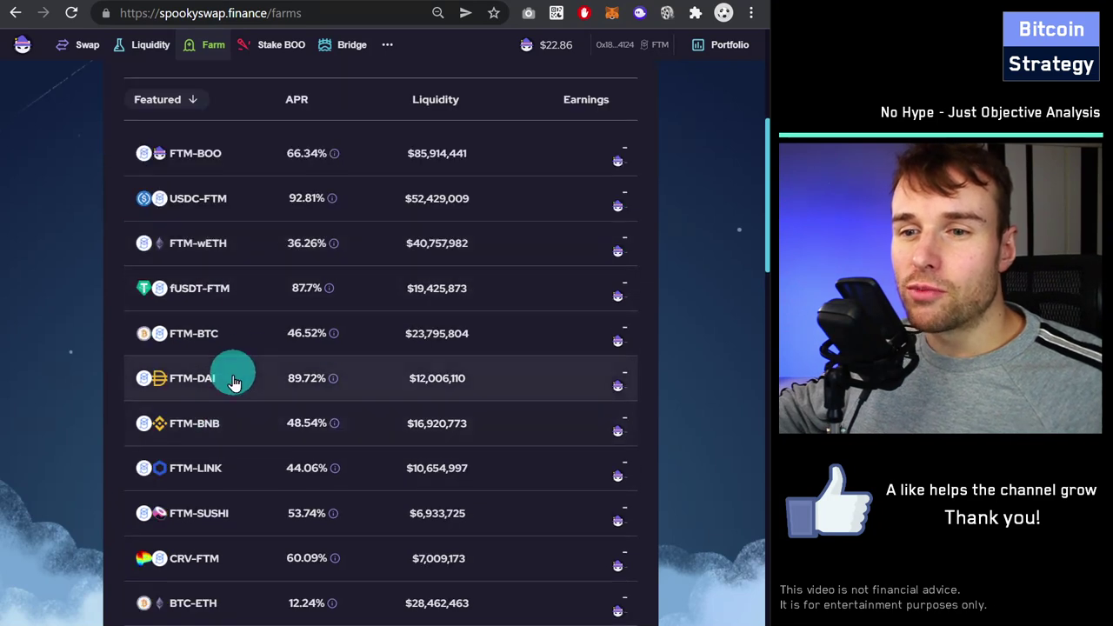
scroll(261, 330, "down", 2)
scroll(217, 278, "up", 2)
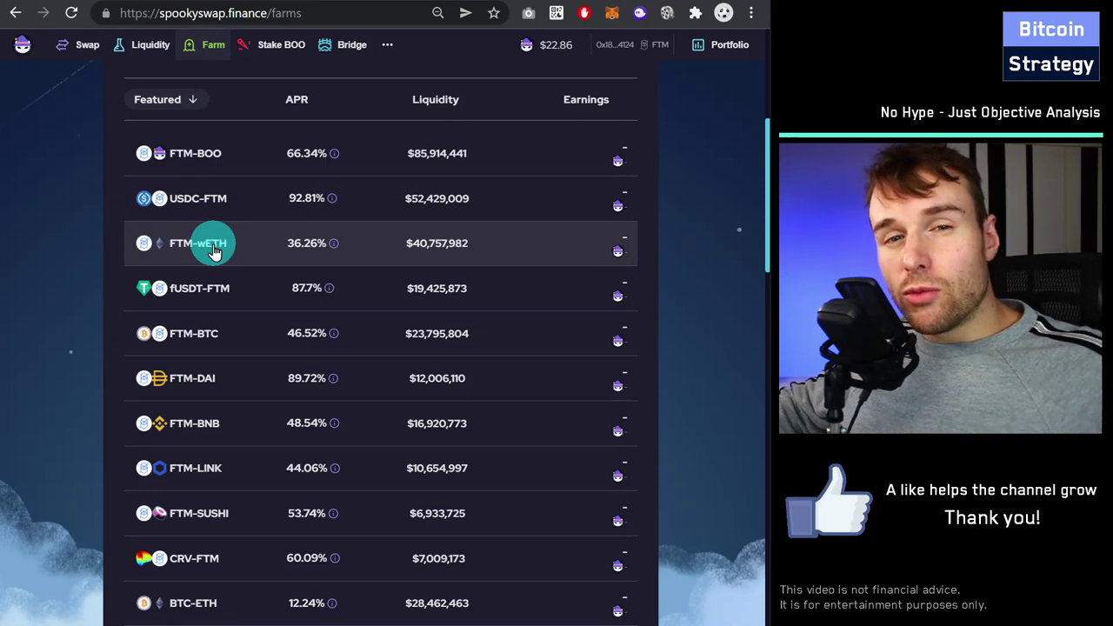
scroll(213, 251, "down", 2)
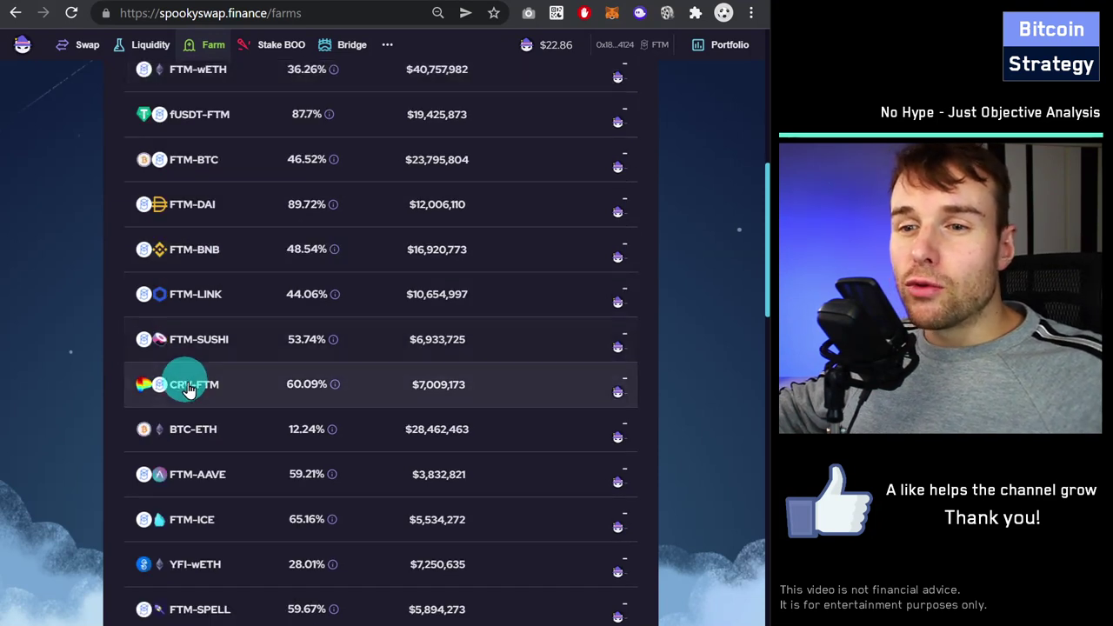
scroll(193, 391, "down", 2)
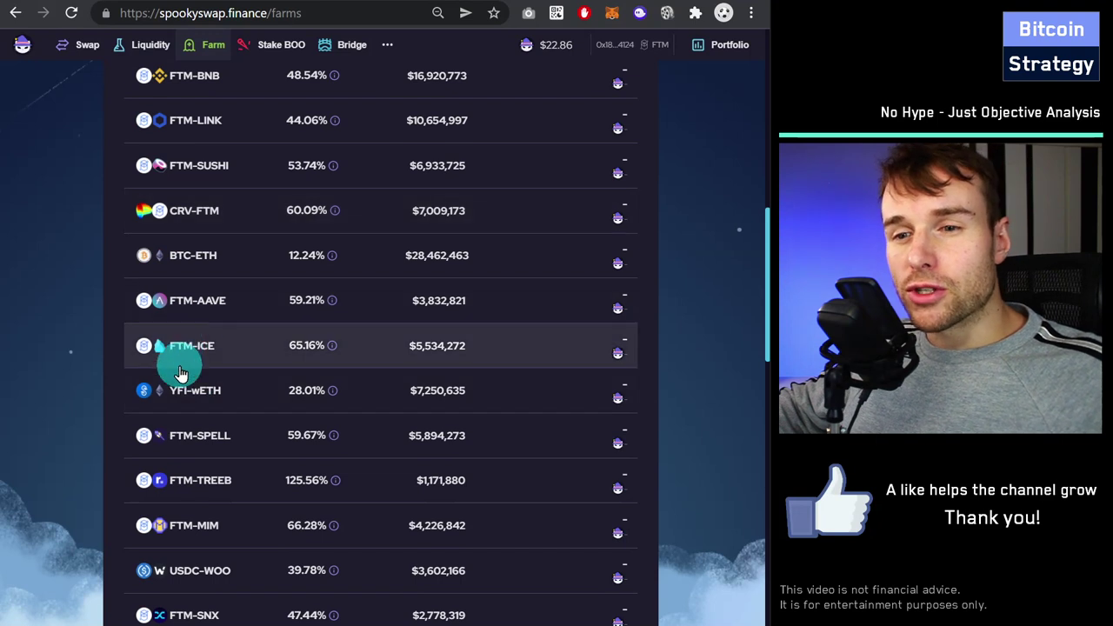
scroll(179, 365, "down", 2)
scroll(188, 372, "up", 6)
scroll(211, 342, "up", 2)
scroll(207, 261, "down", 2)
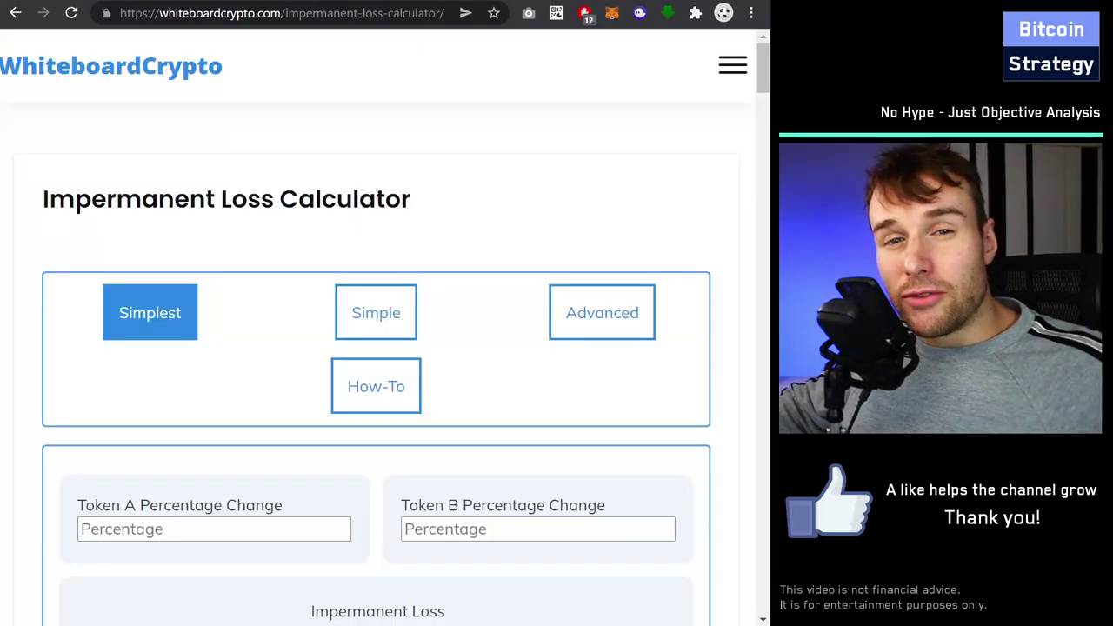
Jump to the calculator's How-To instructions and scroll through its chart.
scroll(398, 203, "down", 2)
left_click(393, 223)
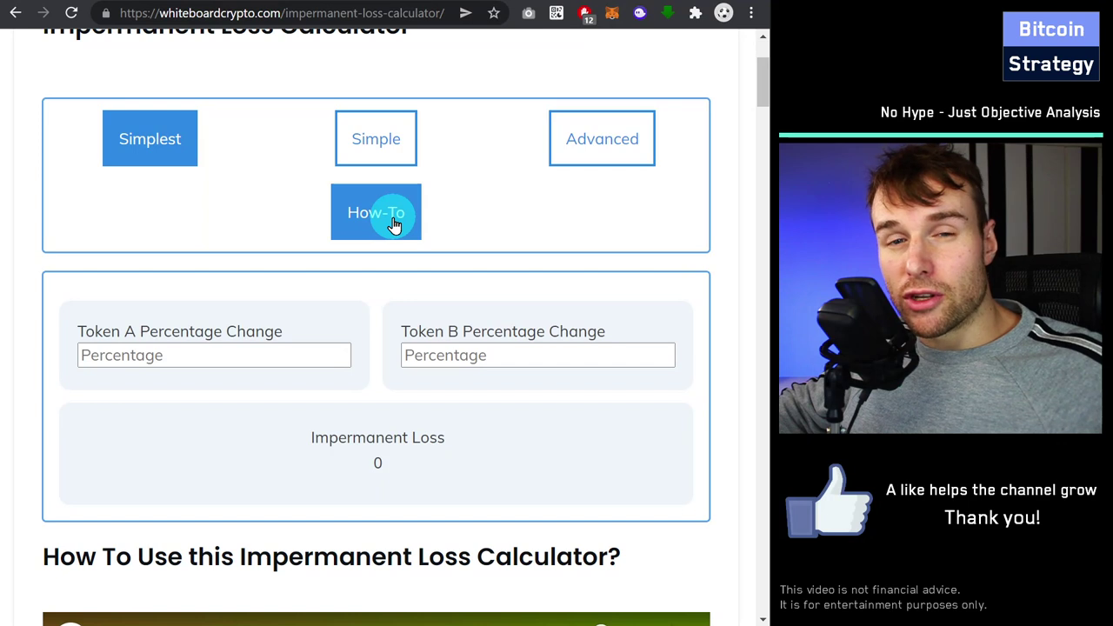
scroll(387, 224, "down", 3)
scroll(261, 287, "down", 8)
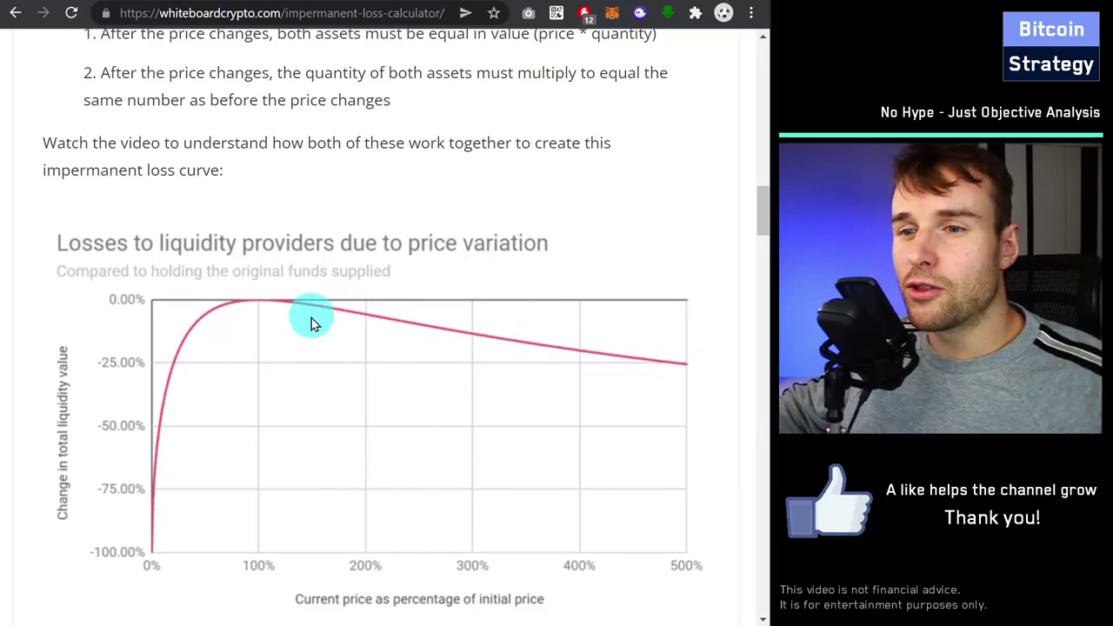
scroll(622, 387, "down", 4)
scroll(622, 387, "down", 2)
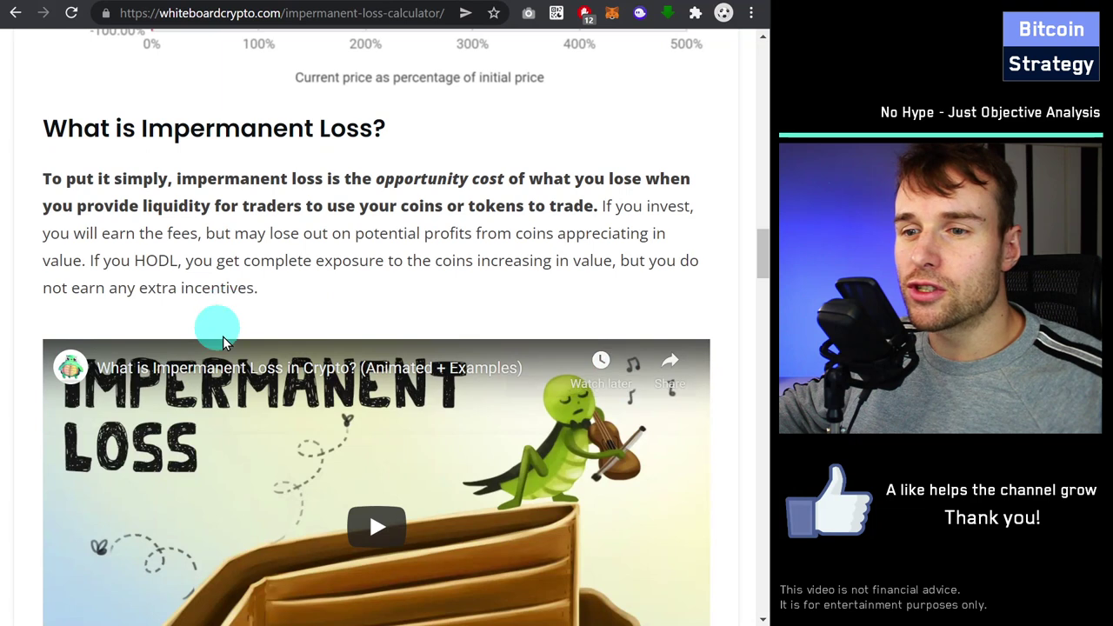
scroll(310, 303, "up", 20)
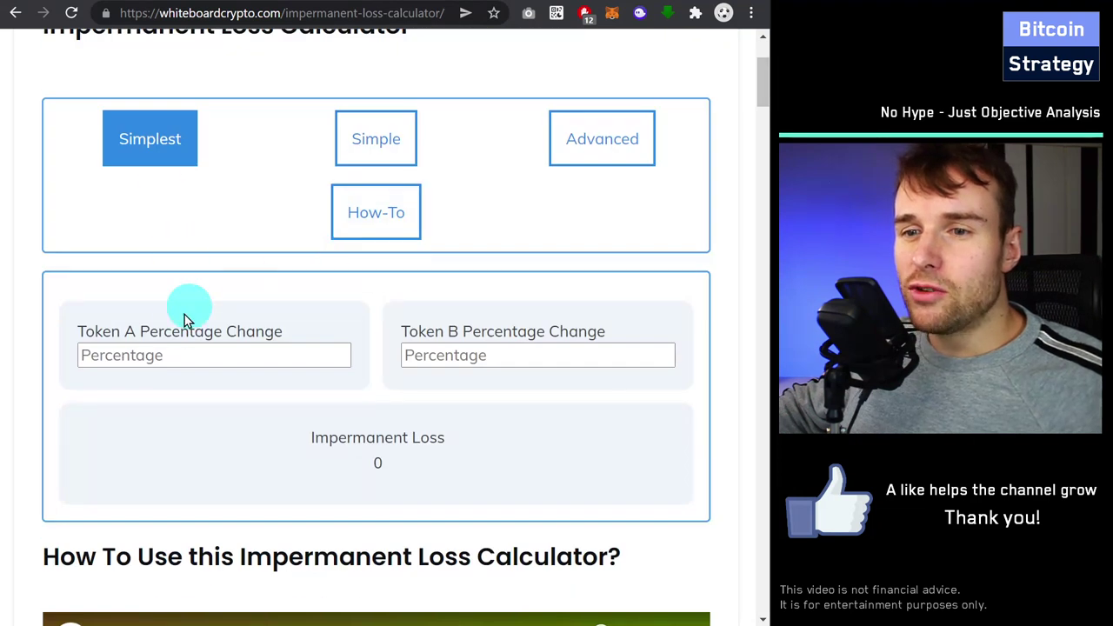
Enter Token A and Token B percentage changes, reading a -30.01% impermanent loss.
left_click(204, 353)
type("0")
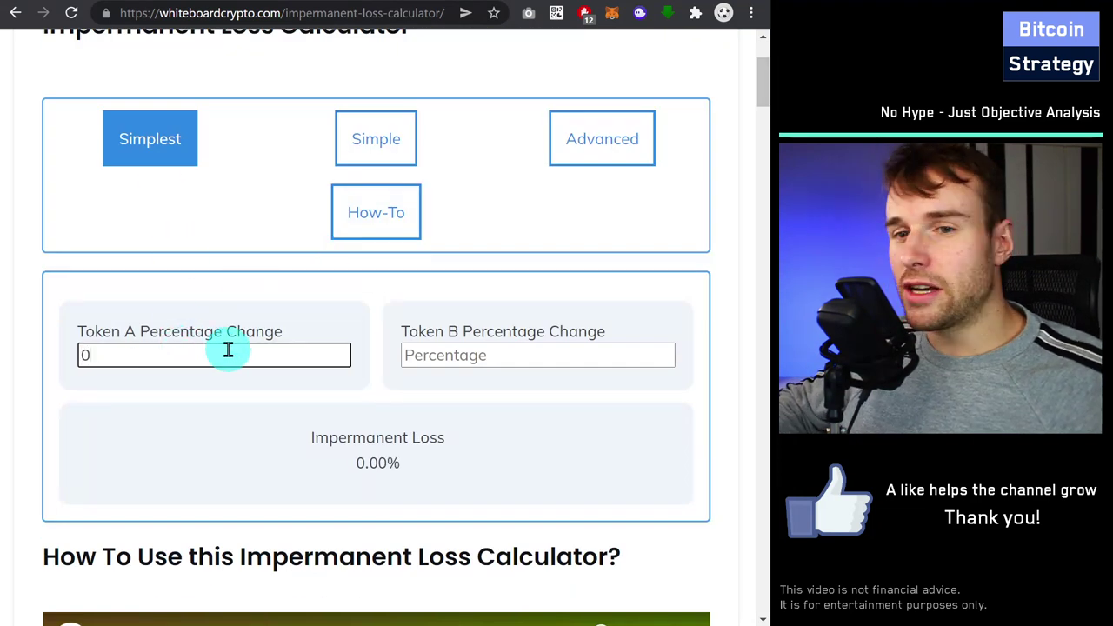
left_click(444, 358)
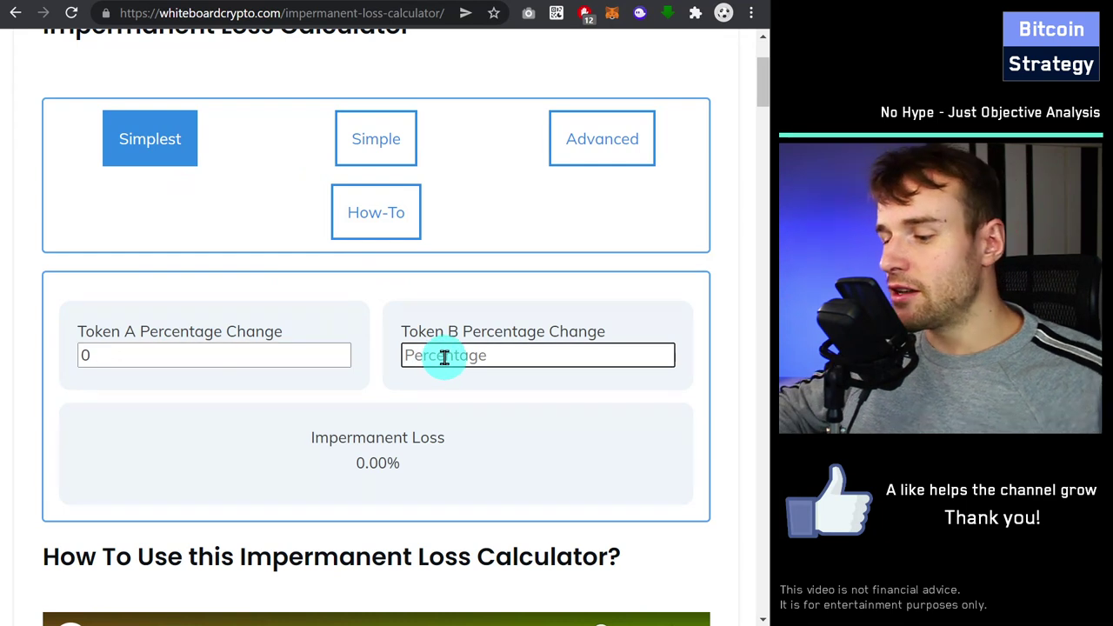
type("500")
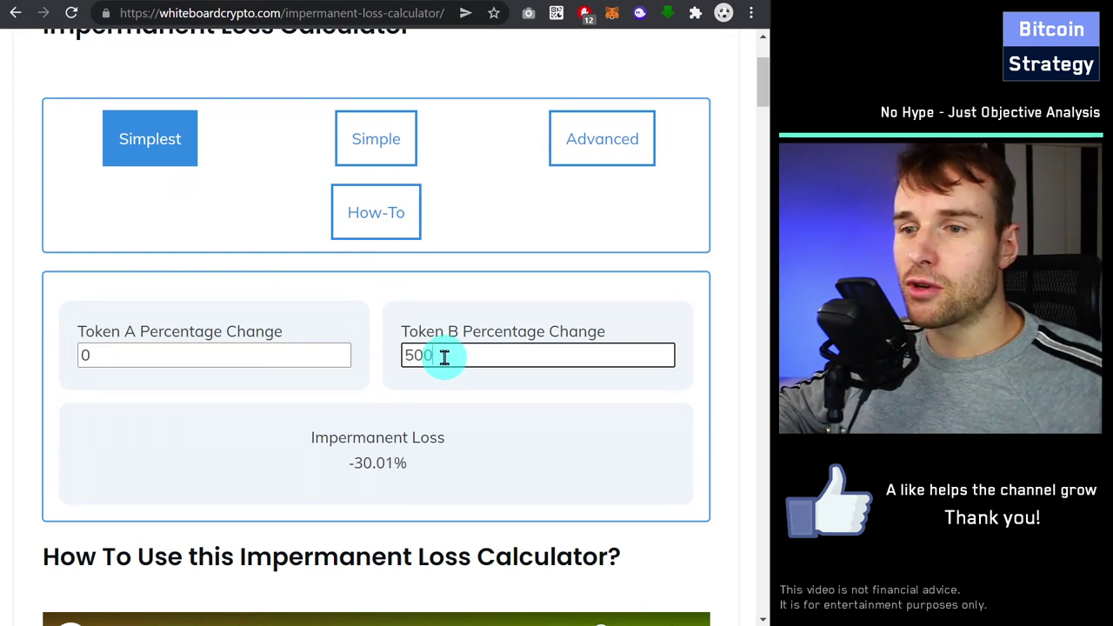
left_click(383, 428)
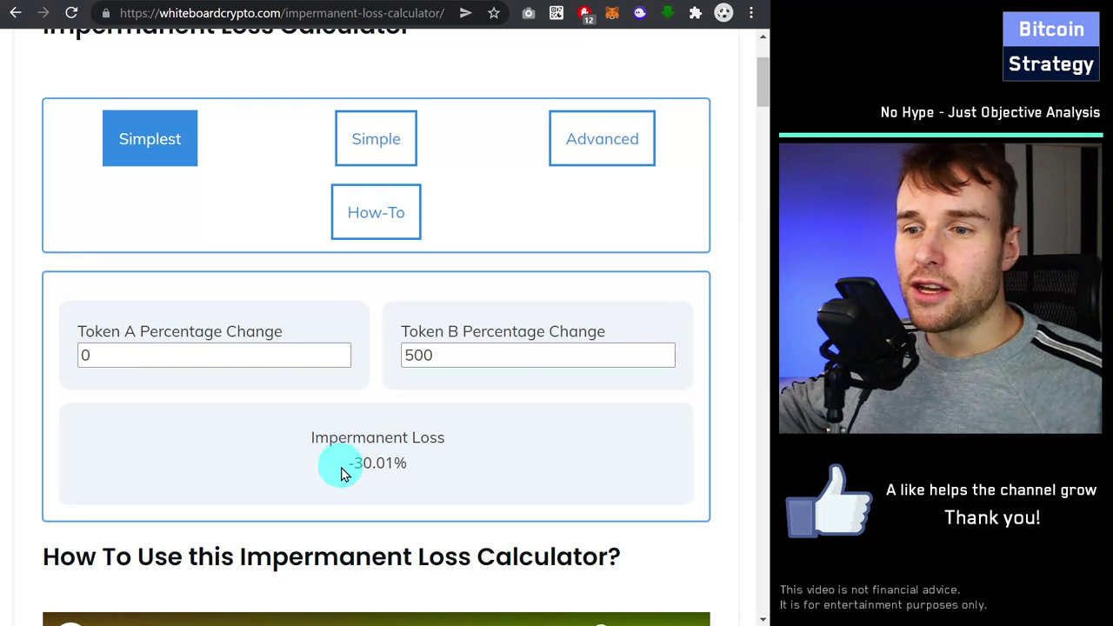
left_click_drag(322, 465, 434, 464)
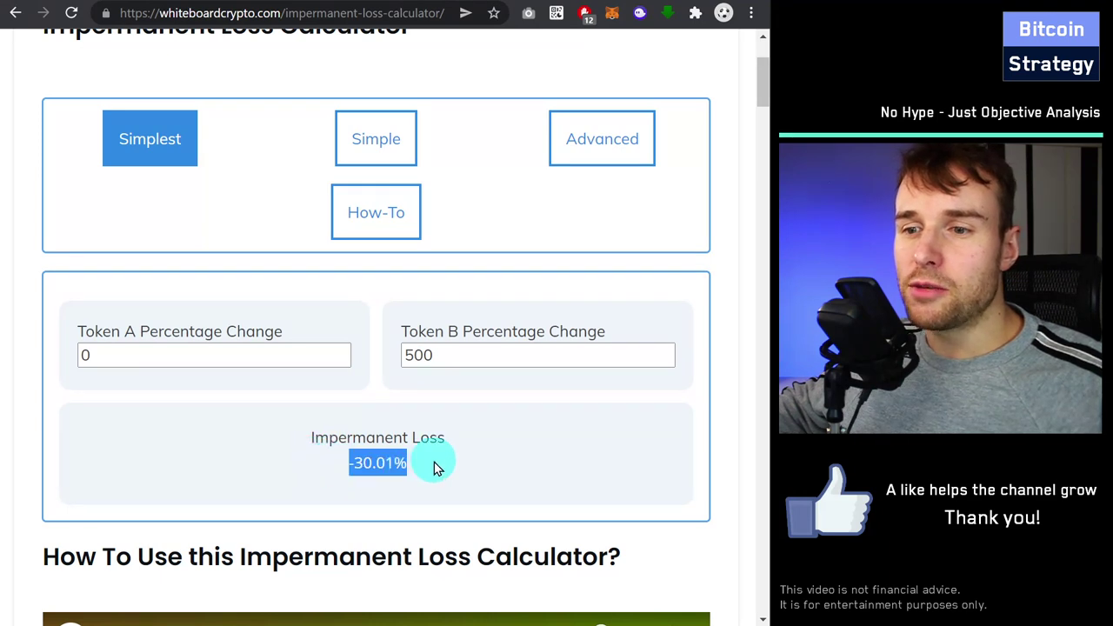
left_click(430, 443)
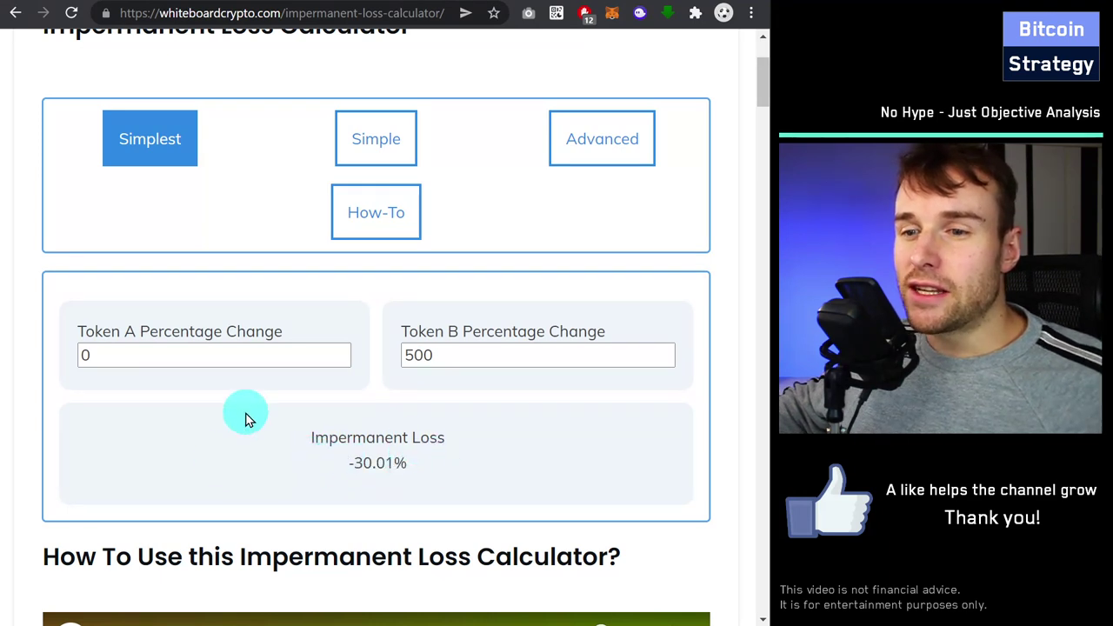
Re-enter Token A as 150% against Token B's 500%, giving -8.87% loss.
left_click_drag(166, 354, 31, 341)
type("500")
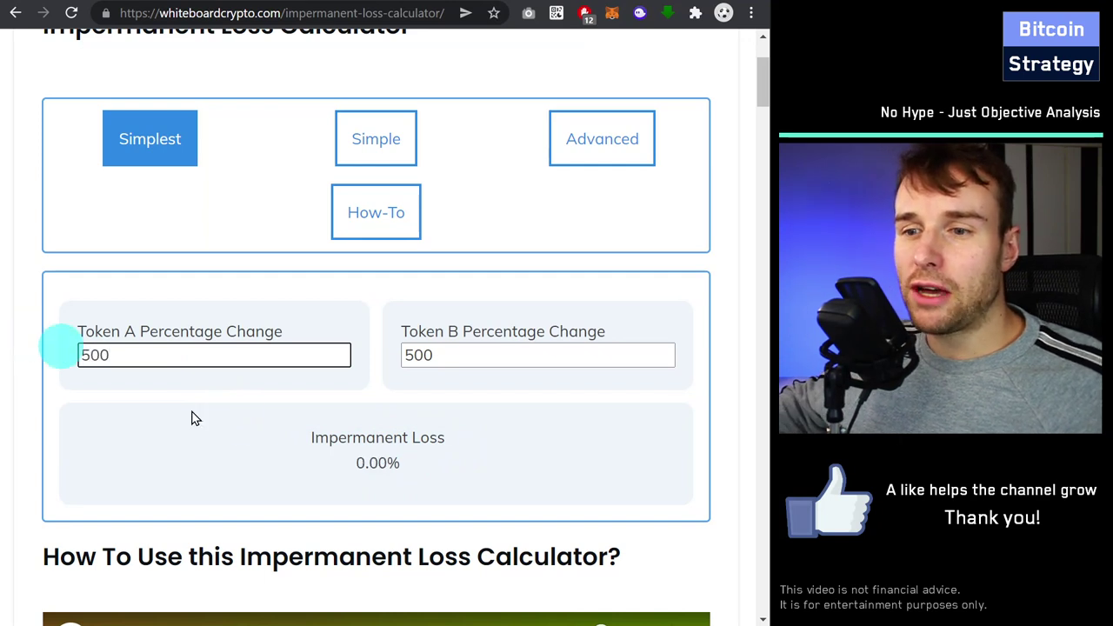
left_click(247, 422)
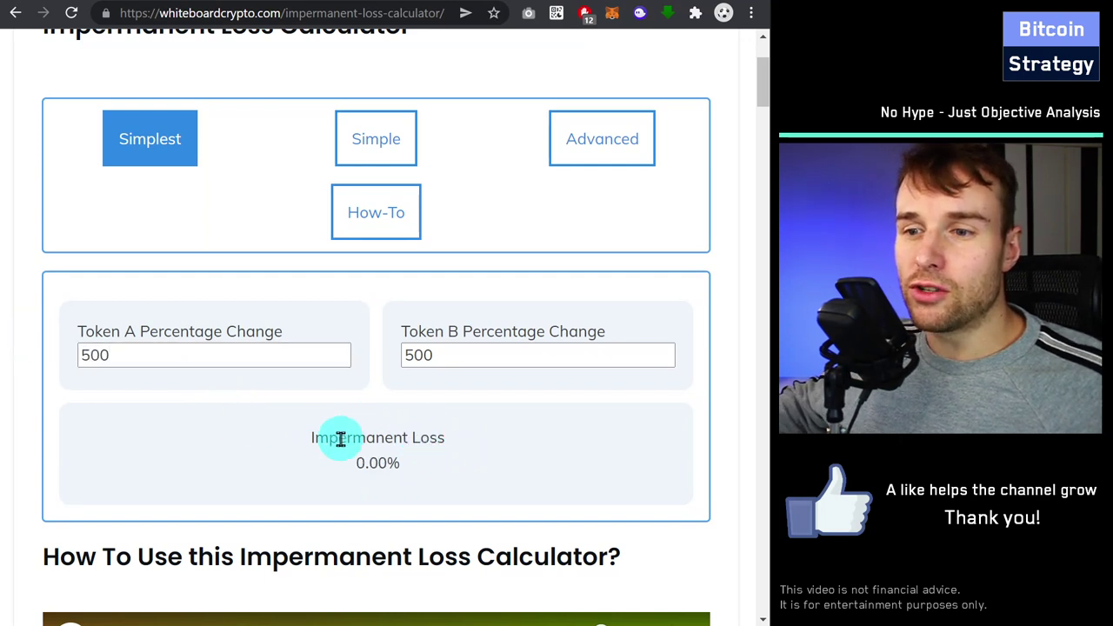
left_click_drag(154, 358, 64, 358)
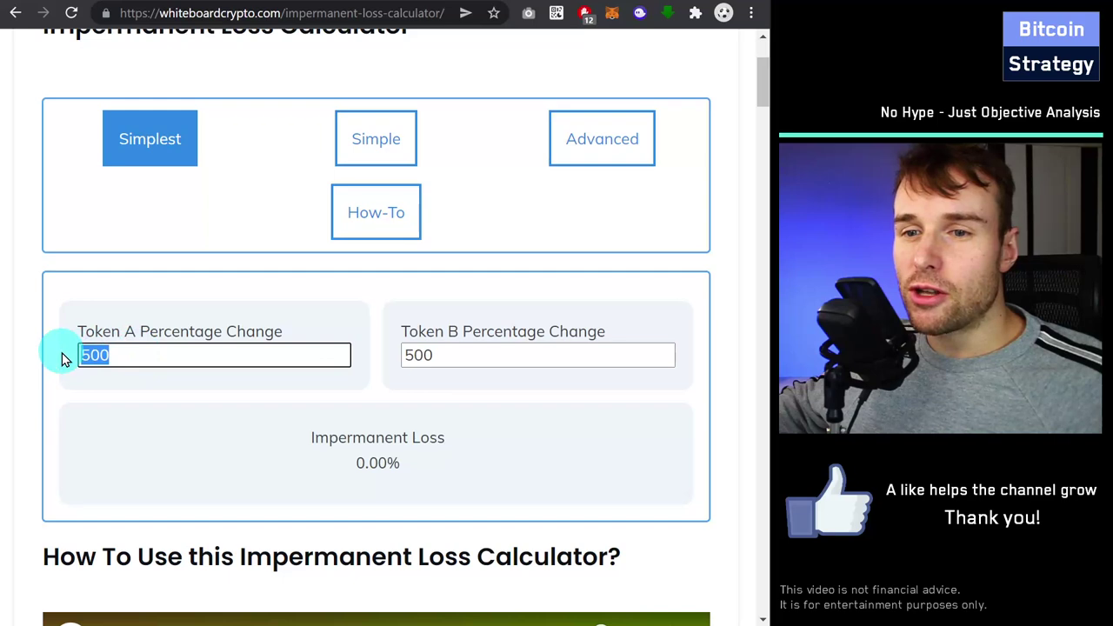
type("1")
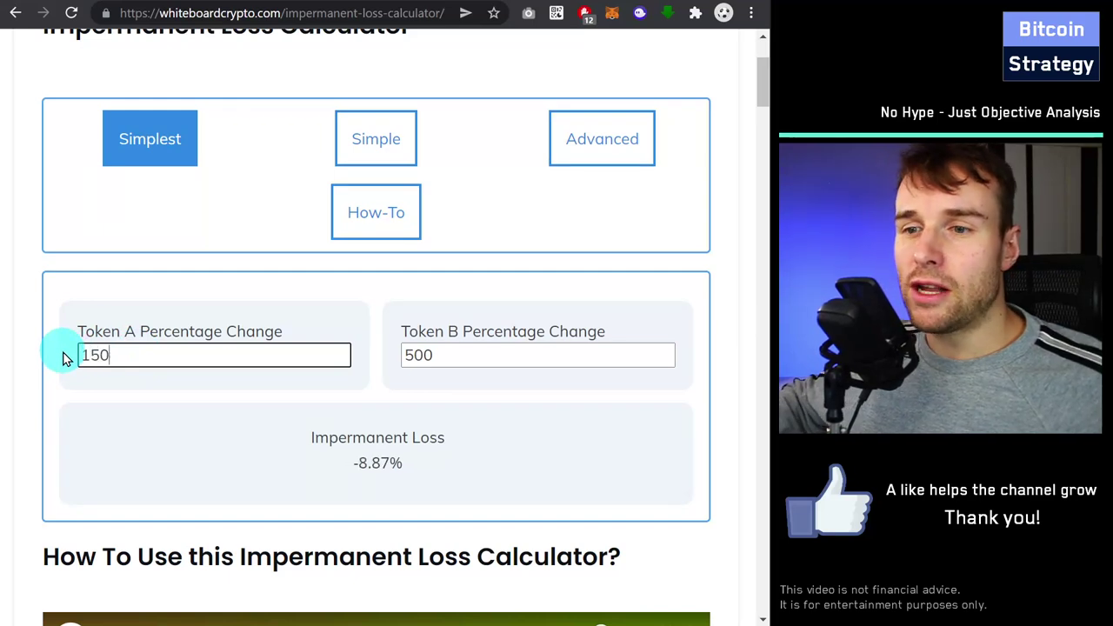
left_click(448, 352)
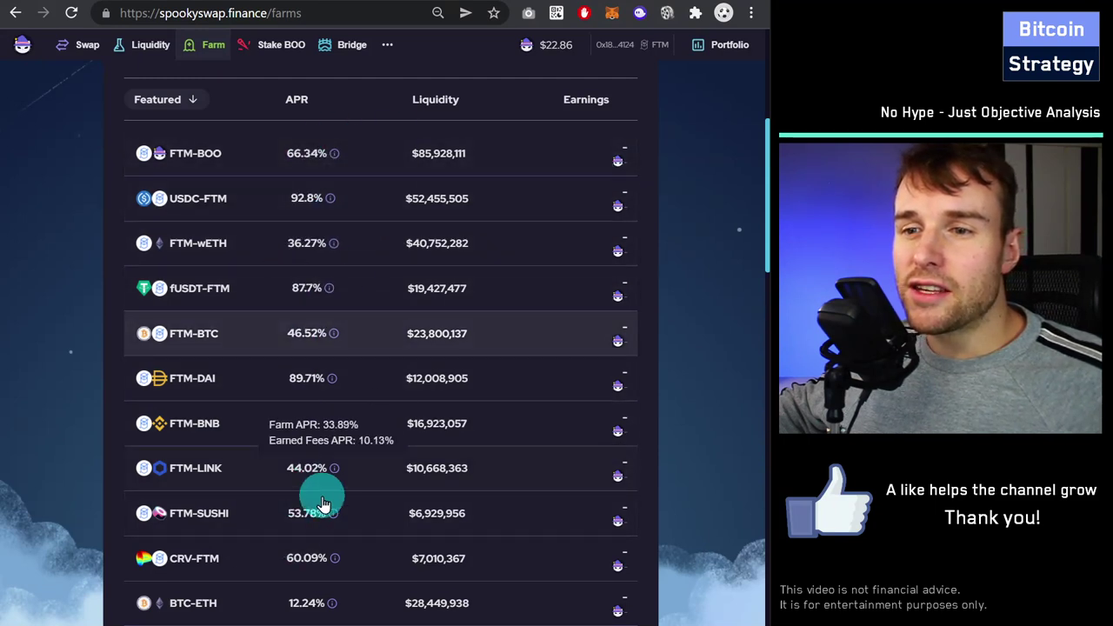
Return to the SpookySwap farms list and scroll to the BTC-ETH pool's APR breakdown.
left_click(339, 7)
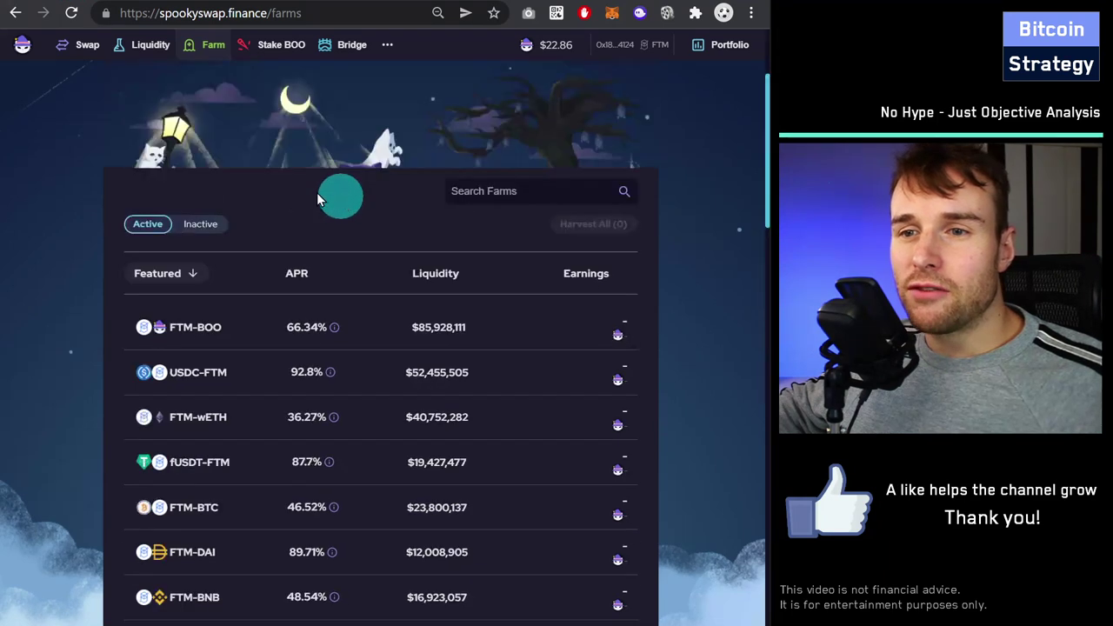
scroll(340, 194, "down", 2)
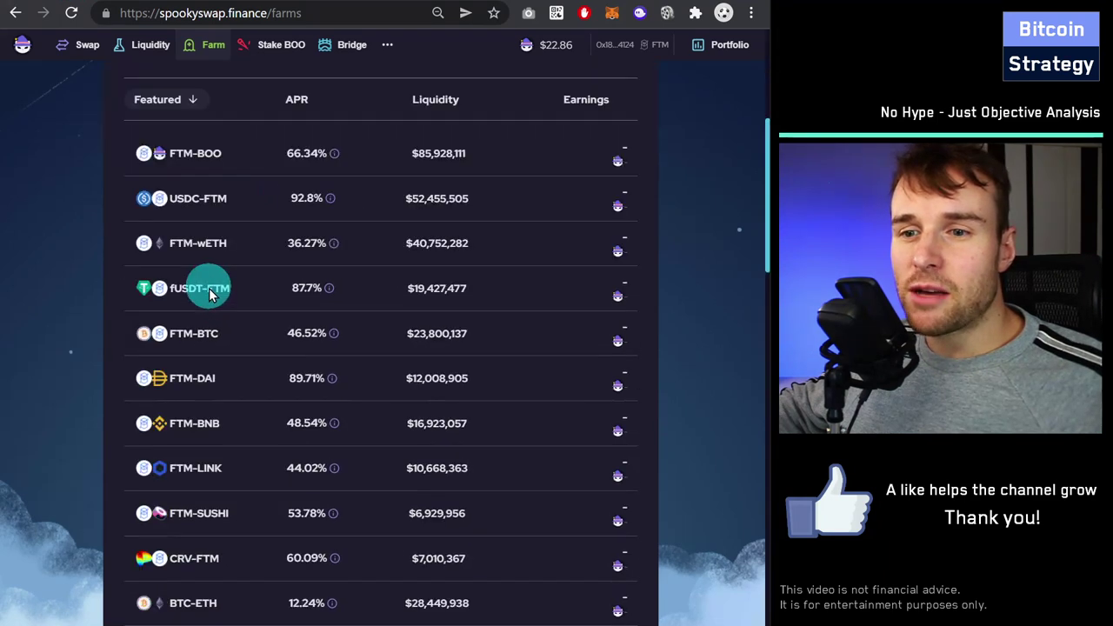
scroll(203, 291, "down", 2)
scroll(217, 374, "down", 2)
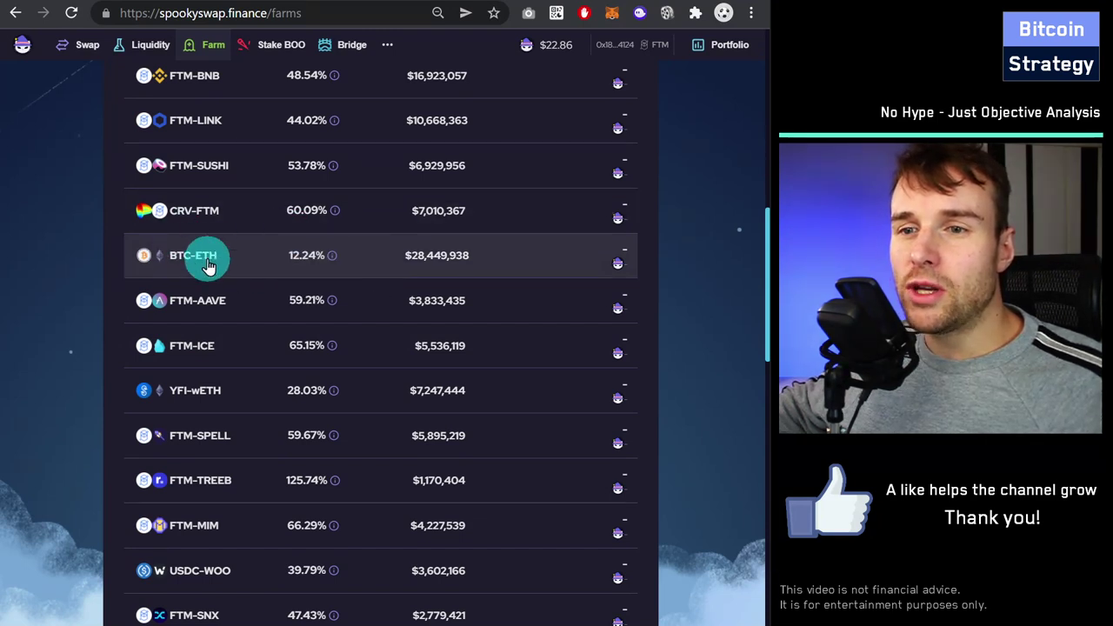
mouse_move(334, 604)
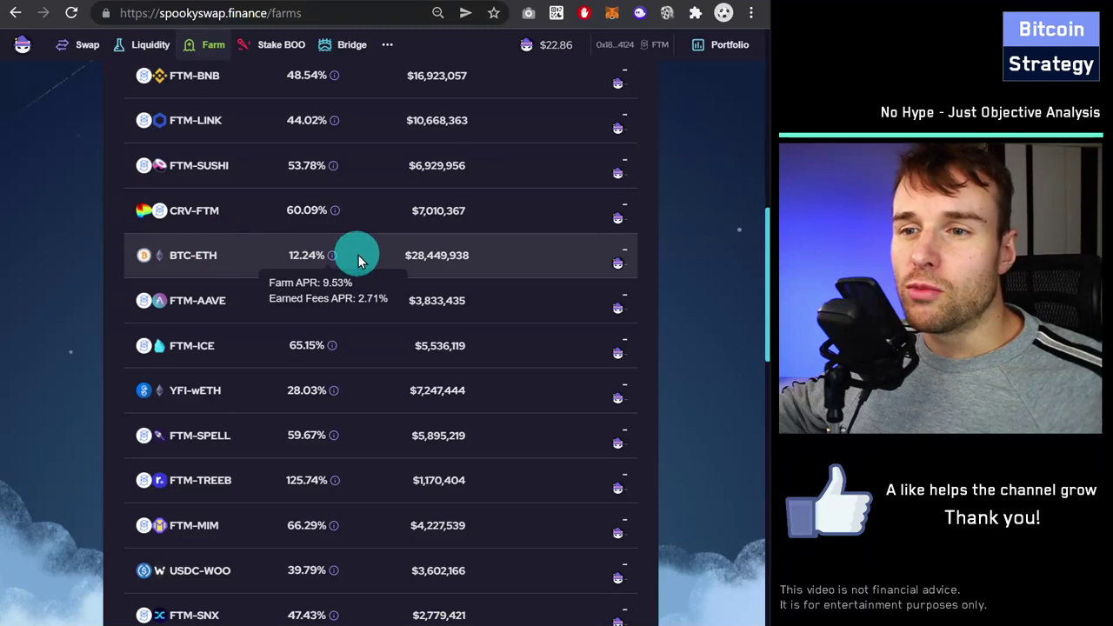
scroll(236, 442, "up", 4)
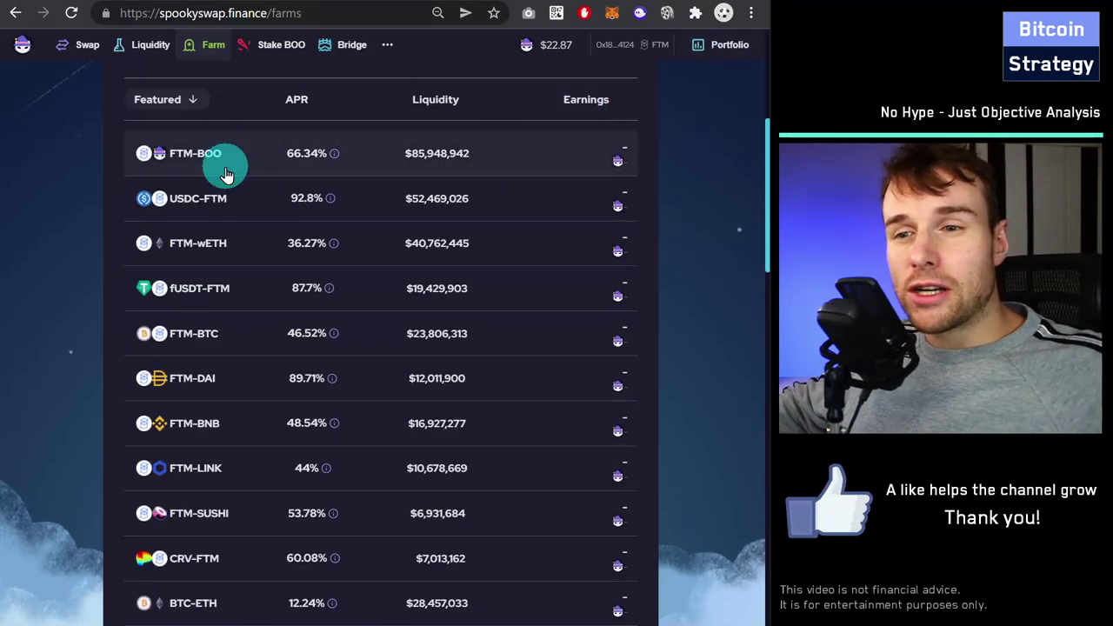
scroll(231, 166, "down", 2)
scroll(280, 203, "down", 1)
scroll(291, 174, "down", 2)
scroll(293, 259, "down", 2)
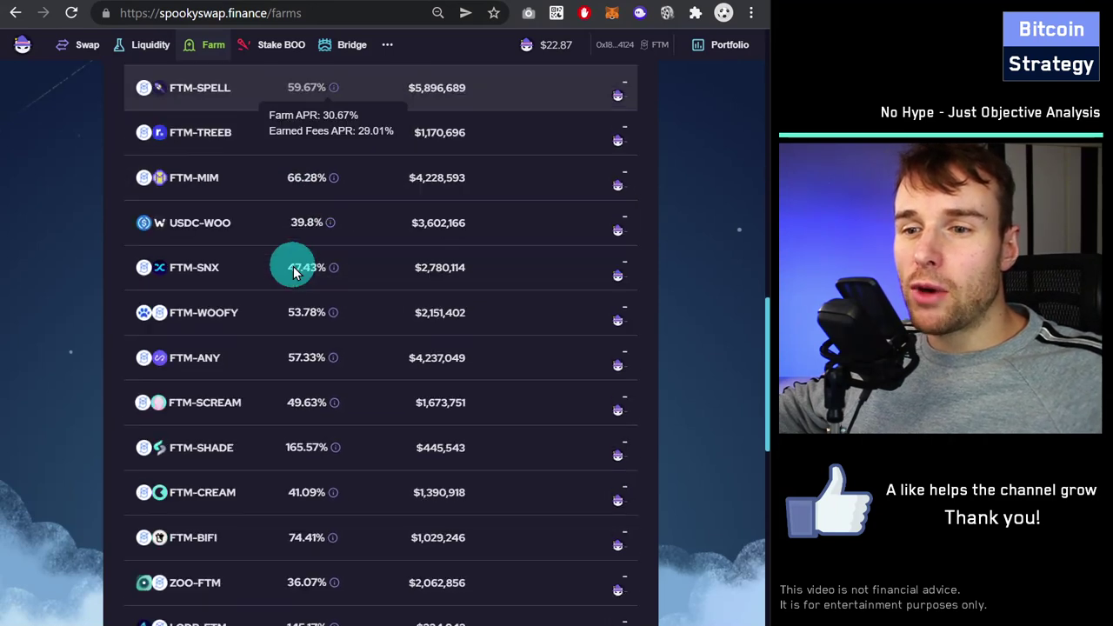
scroll(281, 290, "up", 2)
scroll(354, 252, "up", 2)
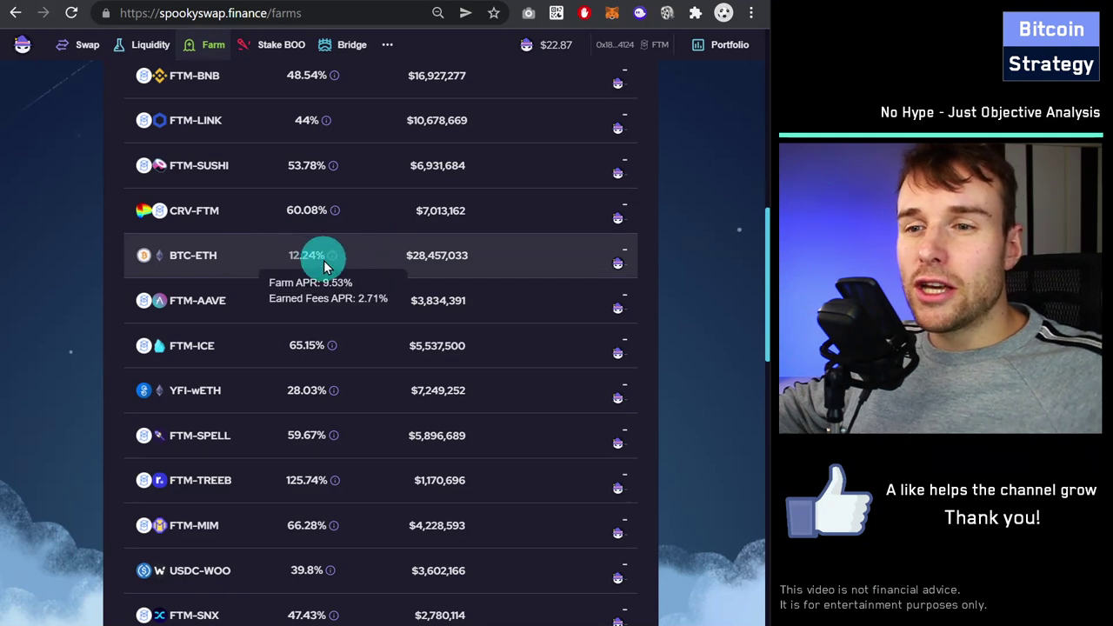
scroll(294, 264, "down", 2)
scroll(316, 286, "down", 4)
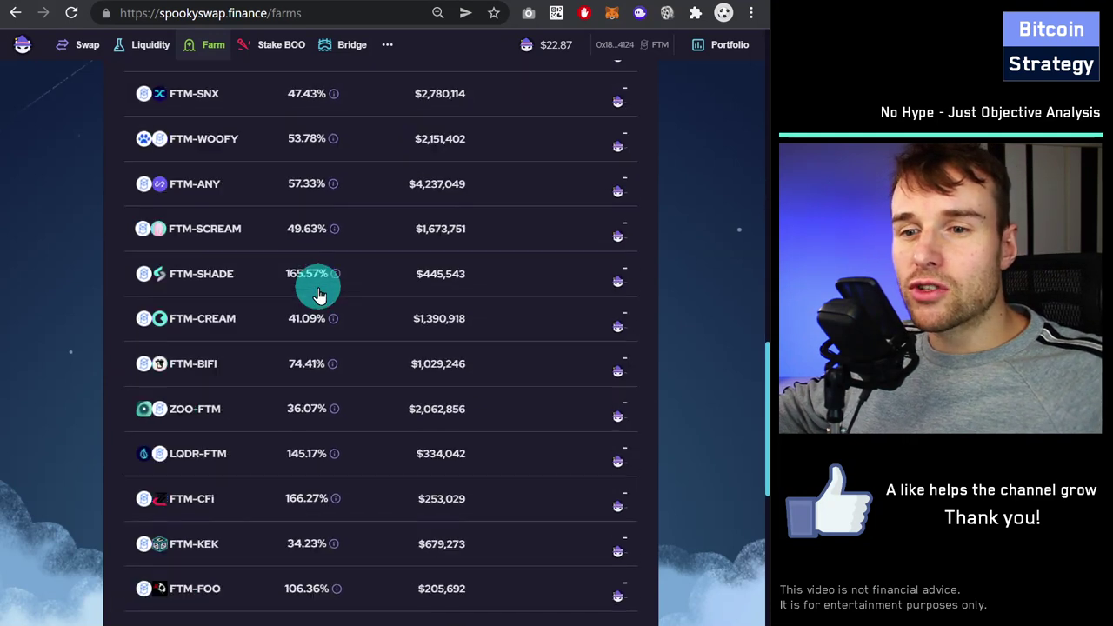
scroll(315, 397, "down", 2)
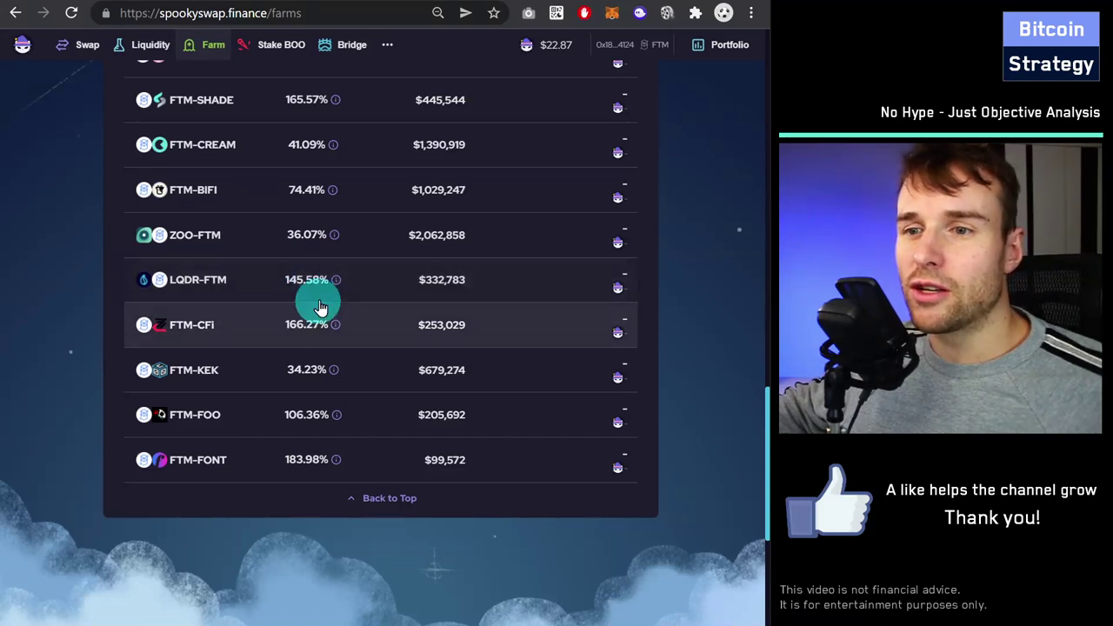
scroll(335, 339, "up", 8)
scroll(326, 318, "up", 2)
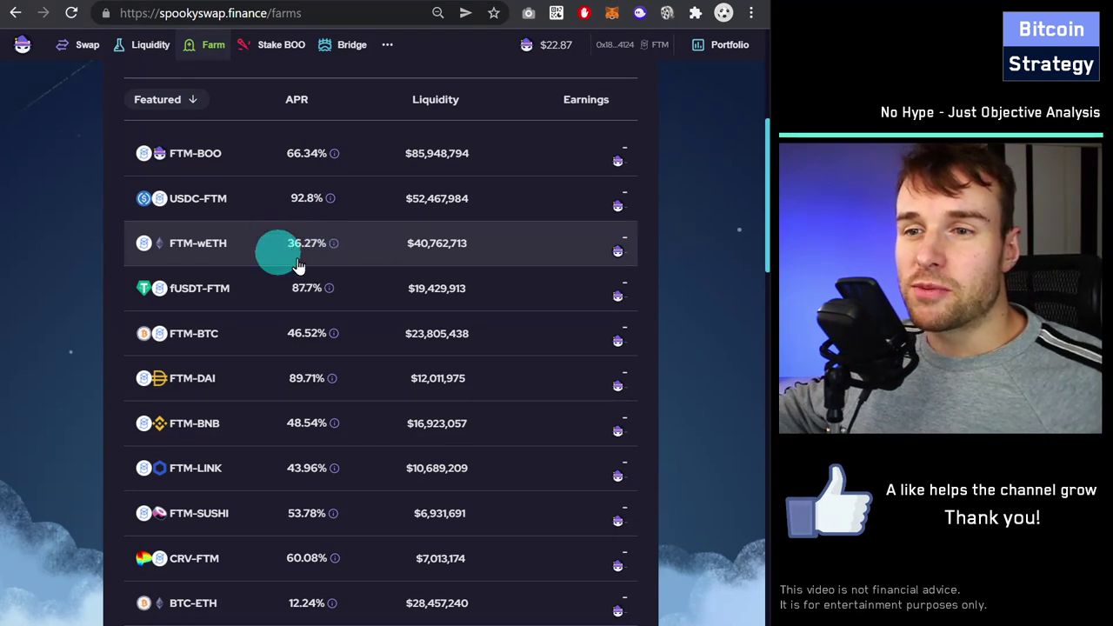
scroll(380, 348, "up", 4)
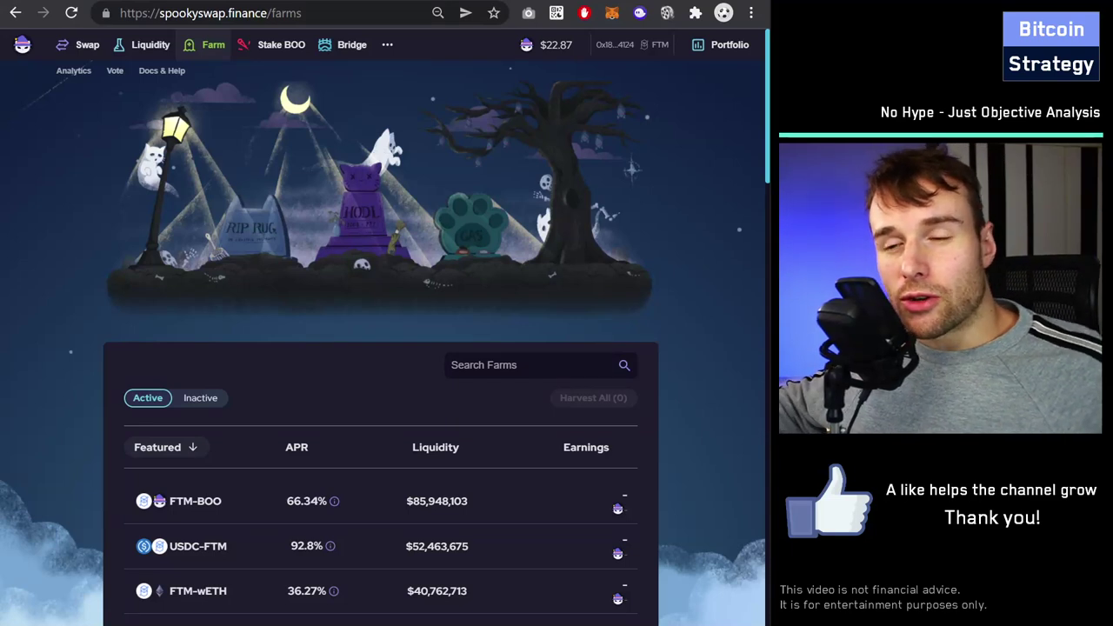
scroll(230, 545, "down", 2)
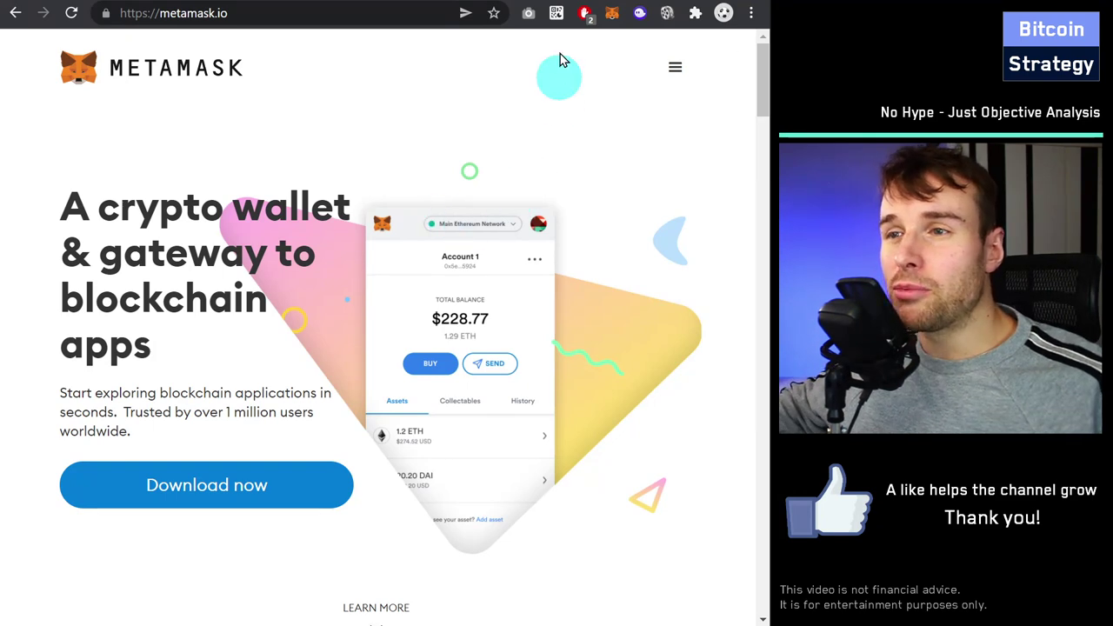
Check MetaMask's 0.0435 ETH balance, copy the address, preview buying ETH via Wyre, then close it.
left_click(611, 19)
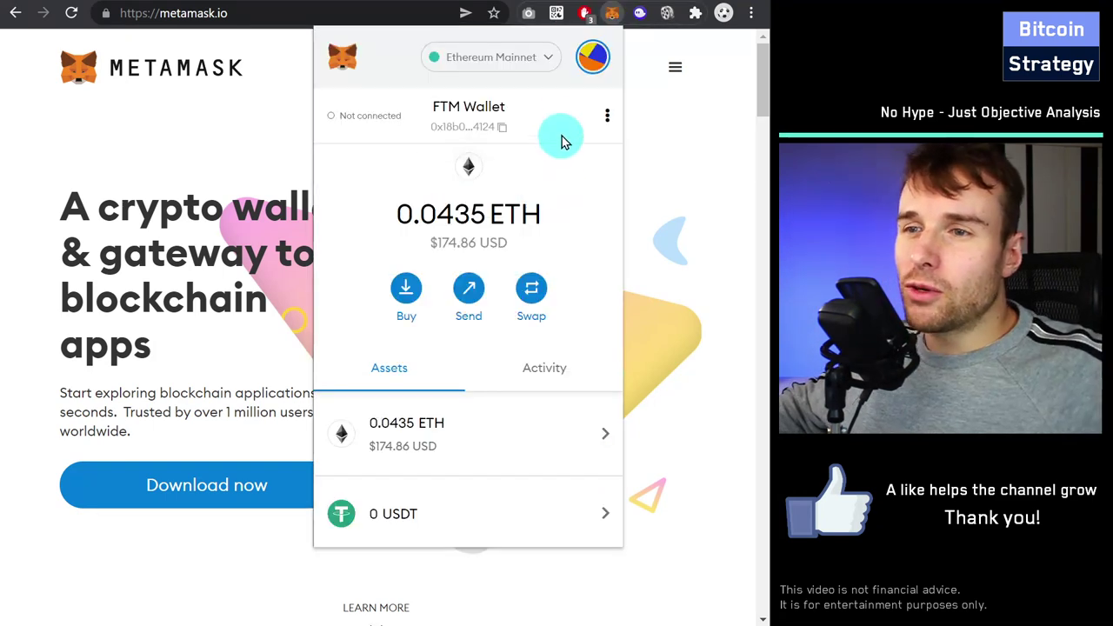
left_click(498, 131)
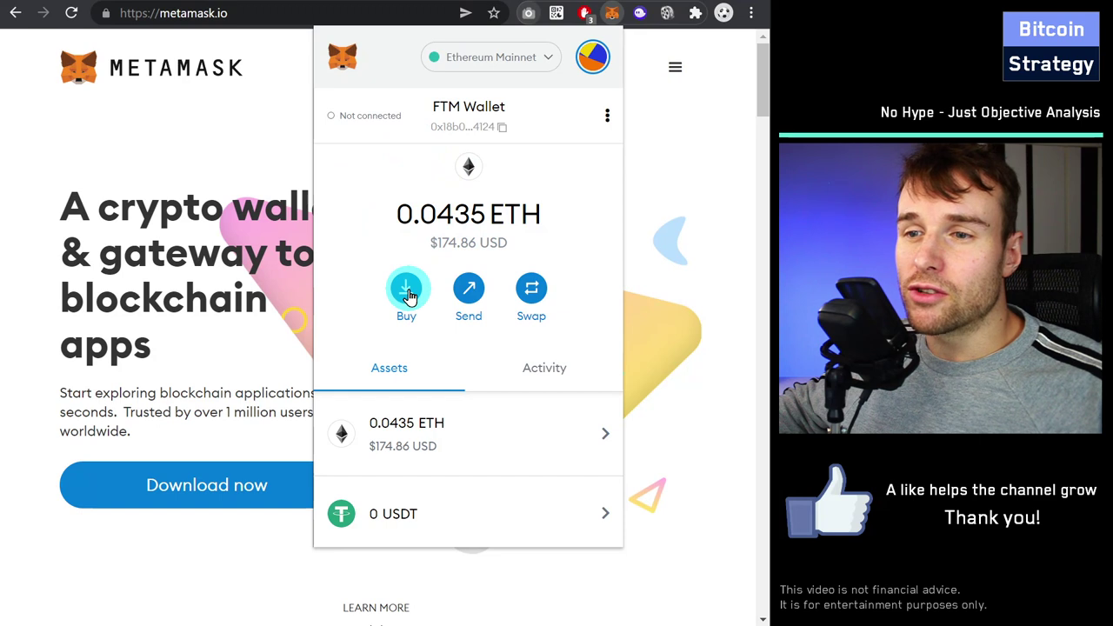
left_click(407, 296)
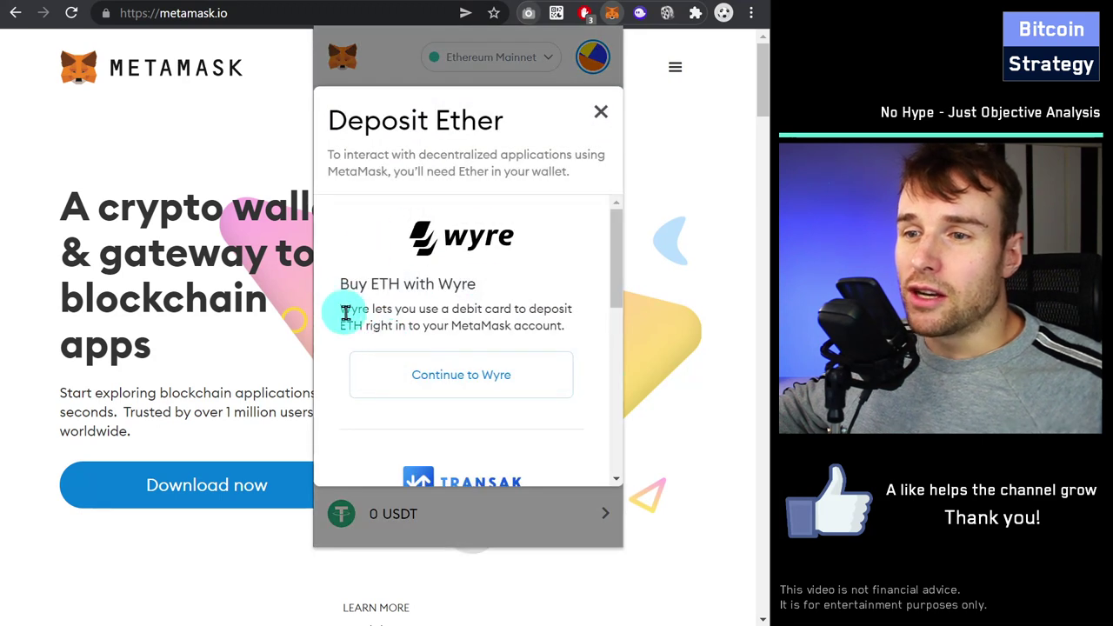
scroll(460, 278, "down", 2)
scroll(496, 261, "up", 2)
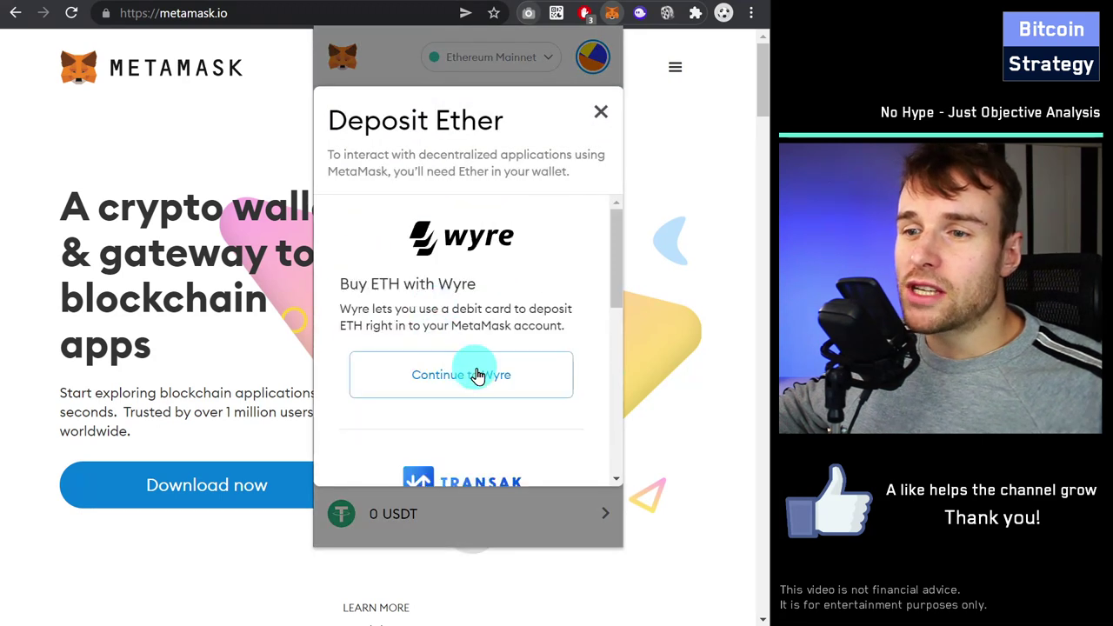
left_click(491, 380)
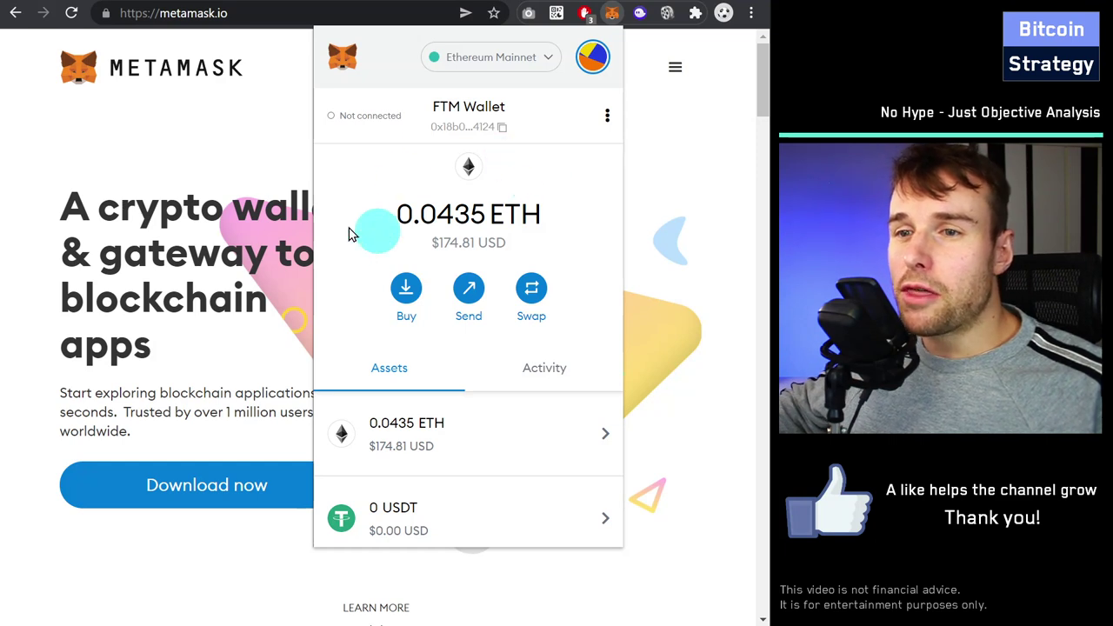
left_click(217, 204)
left_click(244, 13)
Load uniswap.org from the 'uni' autocomplete and launch the Uniswap app.
type("uni")
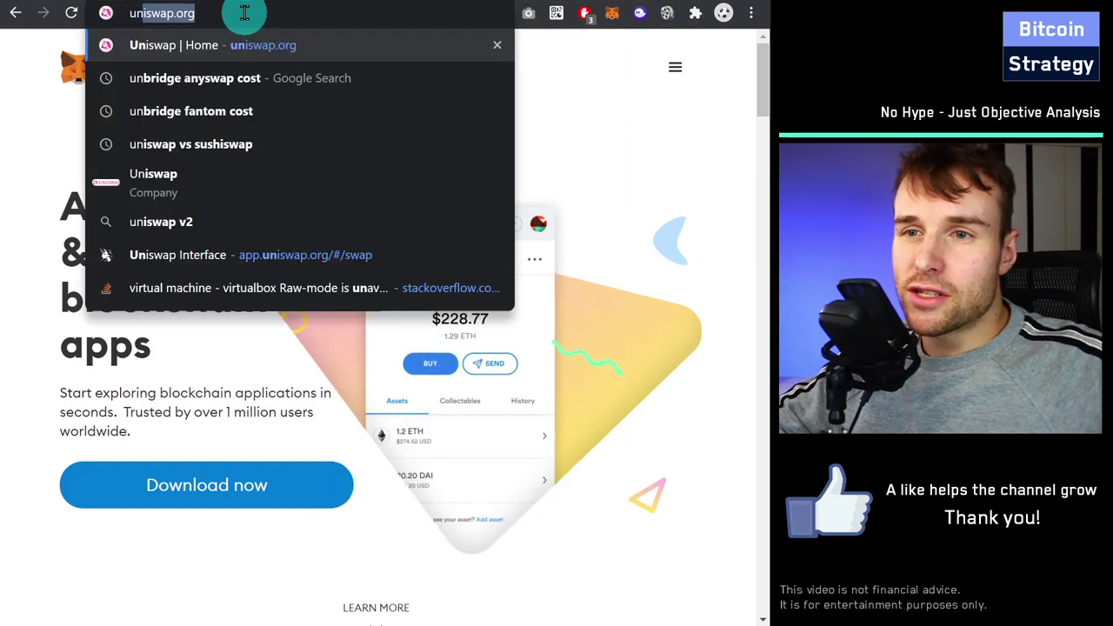
key("Return")
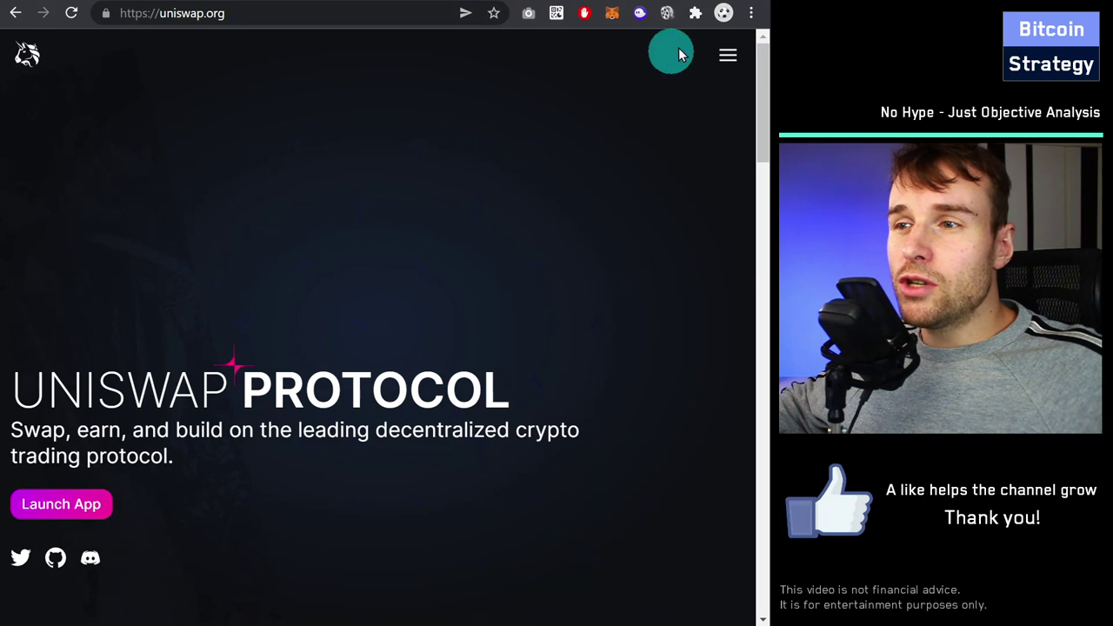
left_click(73, 508)
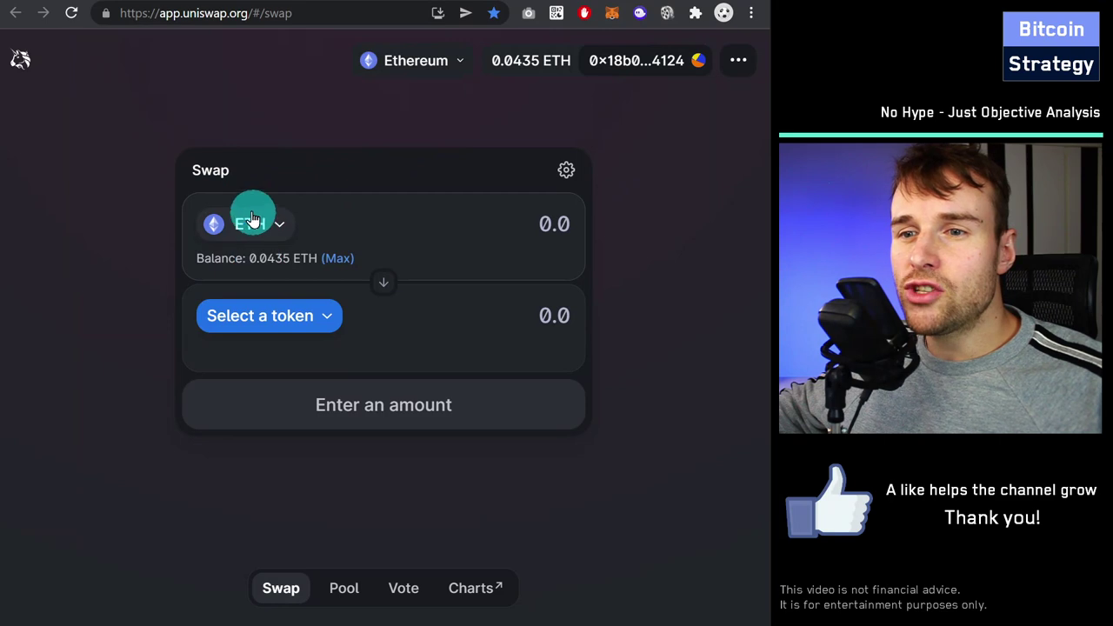
Choose WETH as the output, fill the max 0.0335 ETH, and start the wrap.
left_click(259, 318)
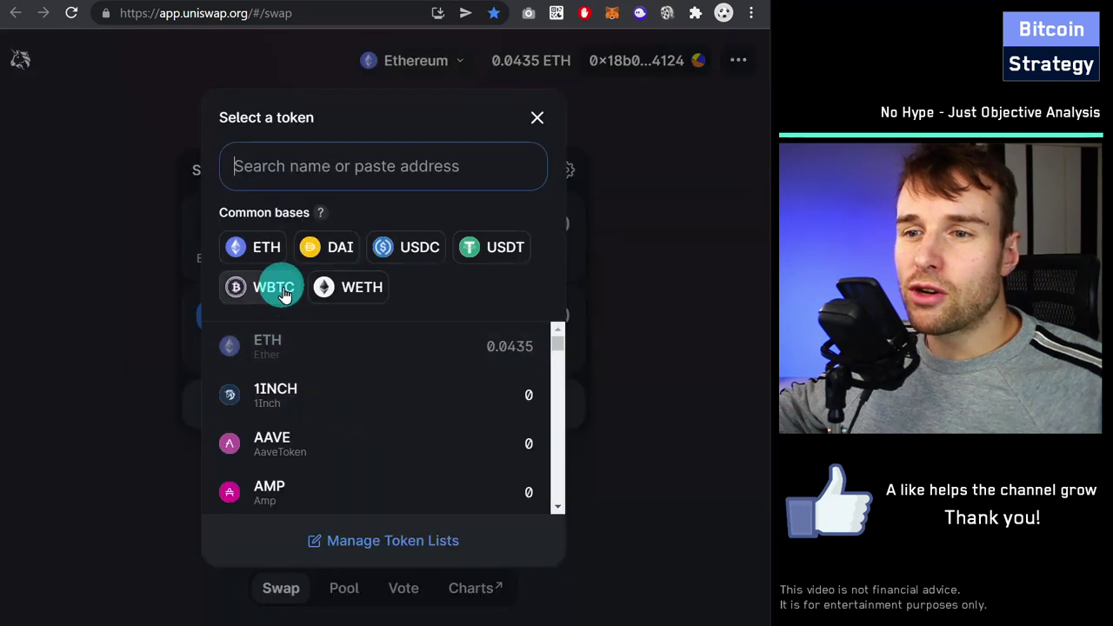
left_click(356, 287)
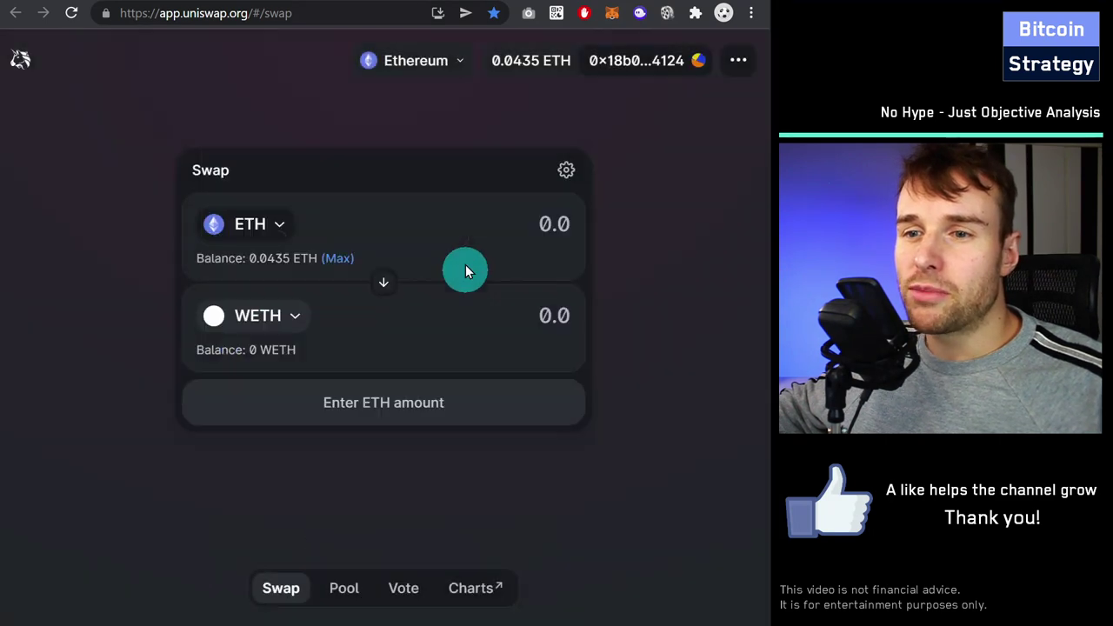
left_click(340, 260)
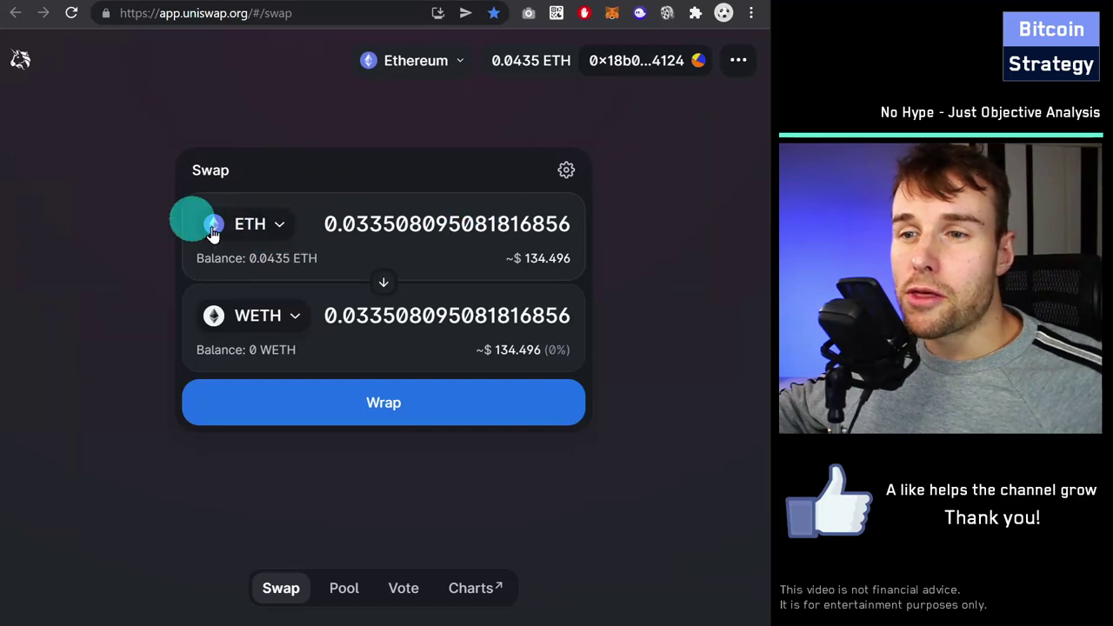
left_click(374, 401)
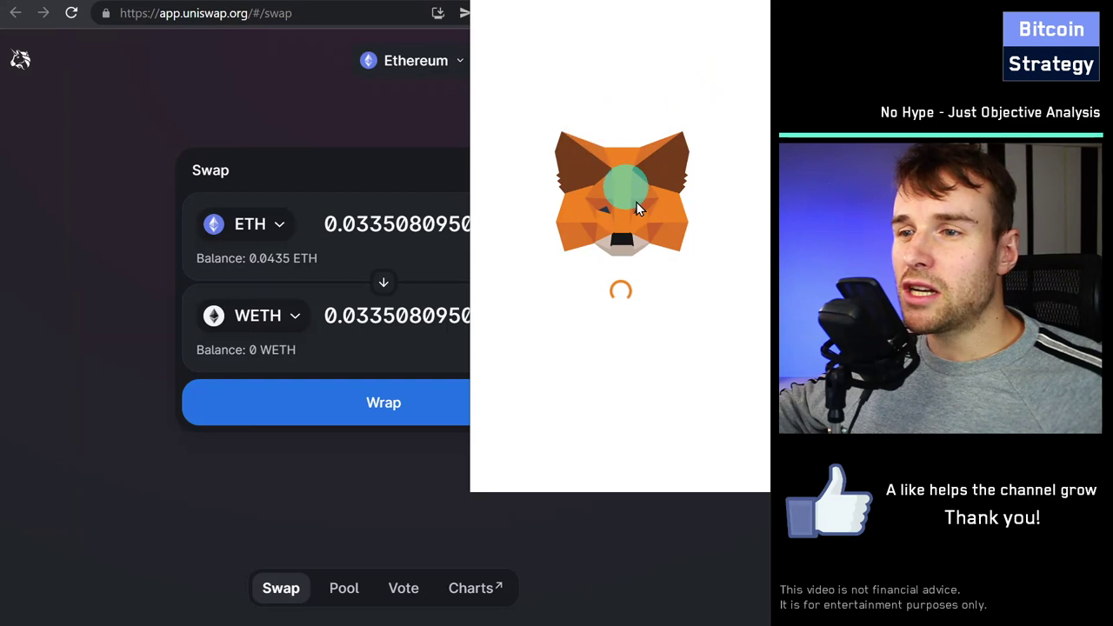
Scroll the MetaMask wrap request down to its Confirm/Reject buttons.
scroll(606, 208, "down", 1)
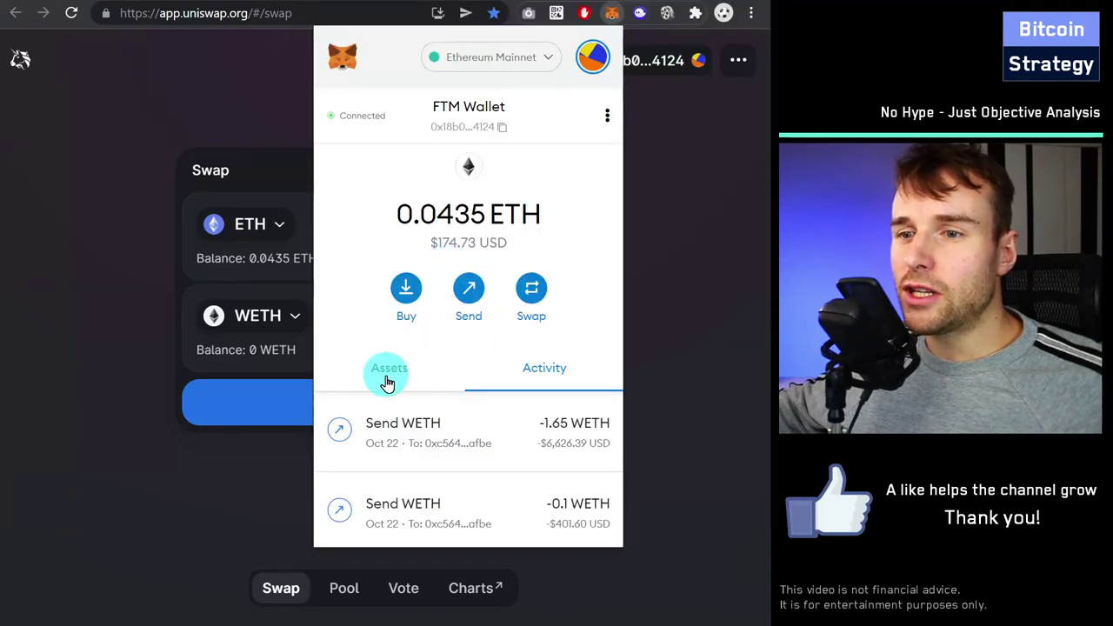
Switch to MetaMask's Assets list and scroll through it to find WETH.
left_click(387, 383)
scroll(422, 348, "down", 2)
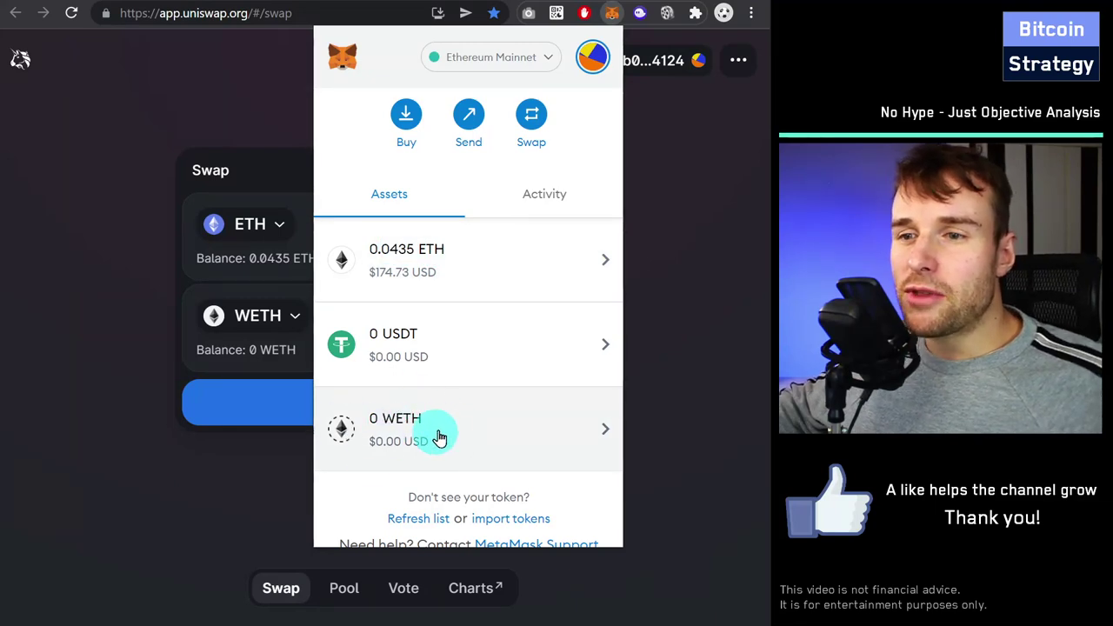
scroll(447, 316, "up", 2)
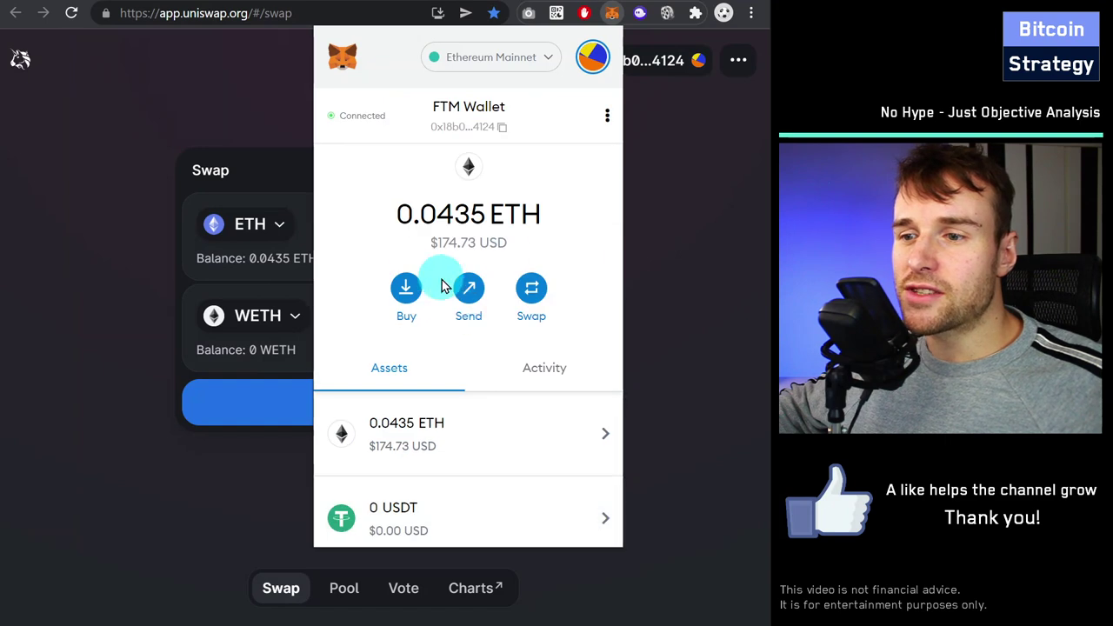
scroll(452, 283, "down", 3)
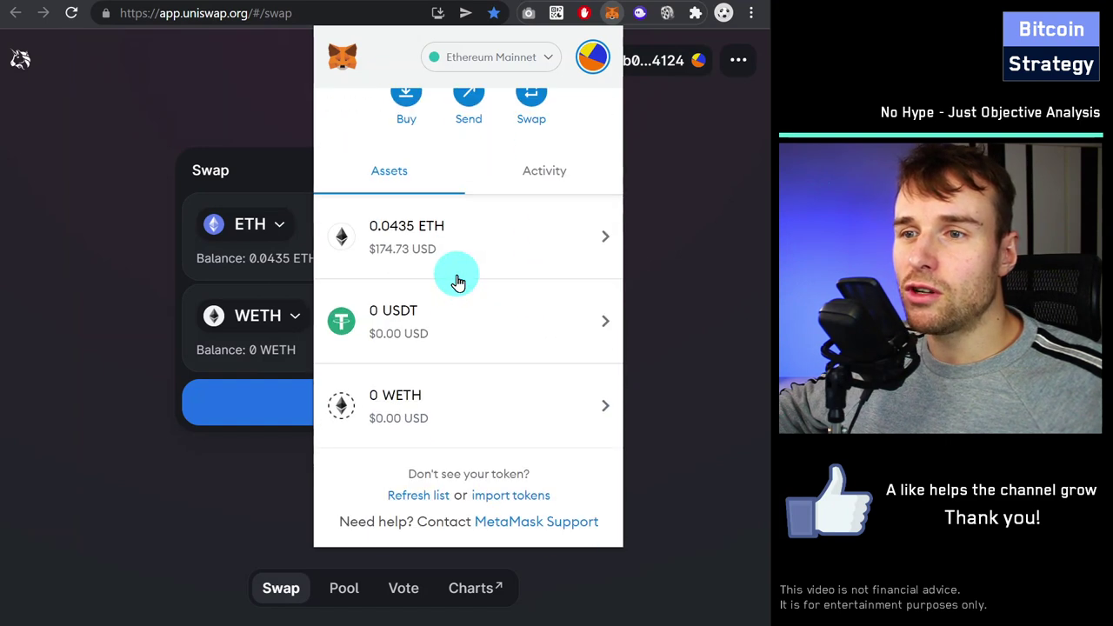
scroll(455, 279, "up", 3)
scroll(454, 426, "down", 3)
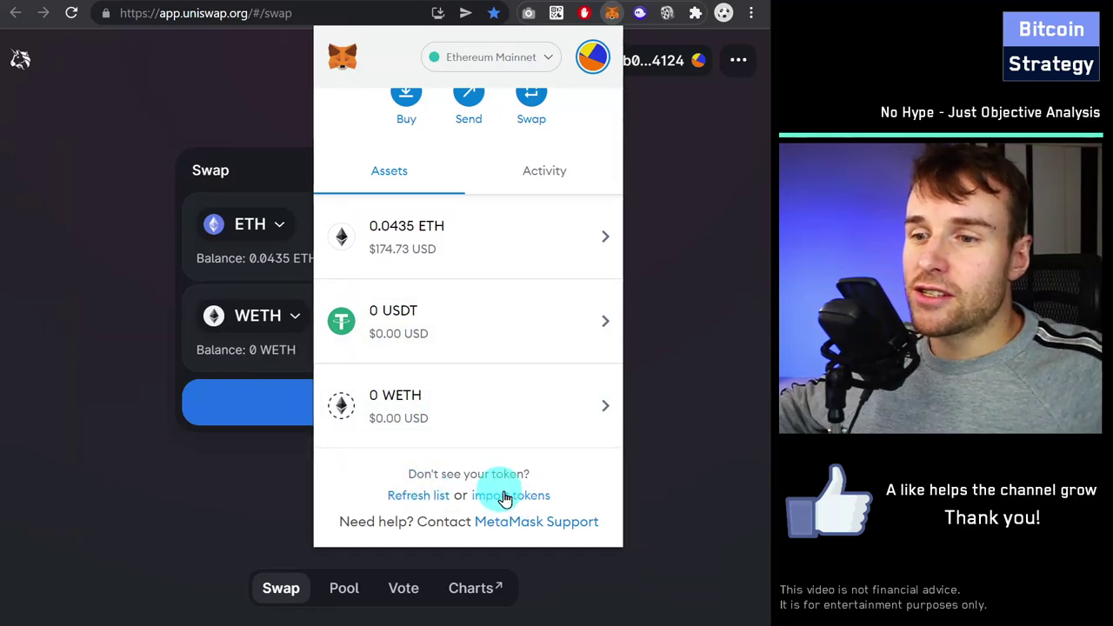
Search 'weth' in Import tokens, pick Wrapped Ether, then close and reopen MetaMask.
left_click(507, 495)
type("we")
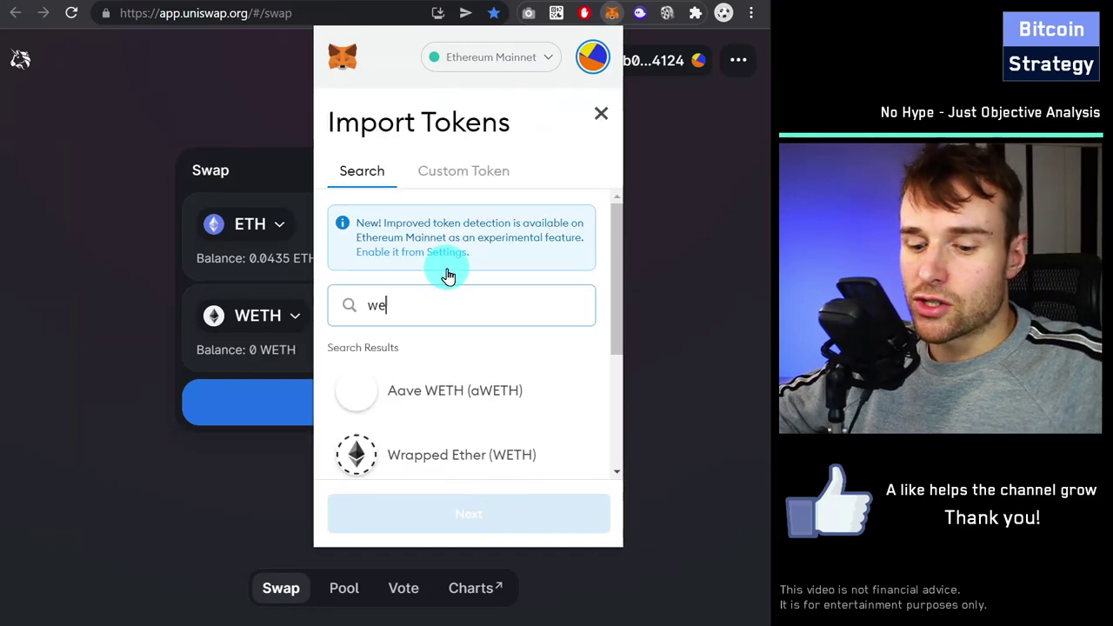
type("th")
left_click(447, 276)
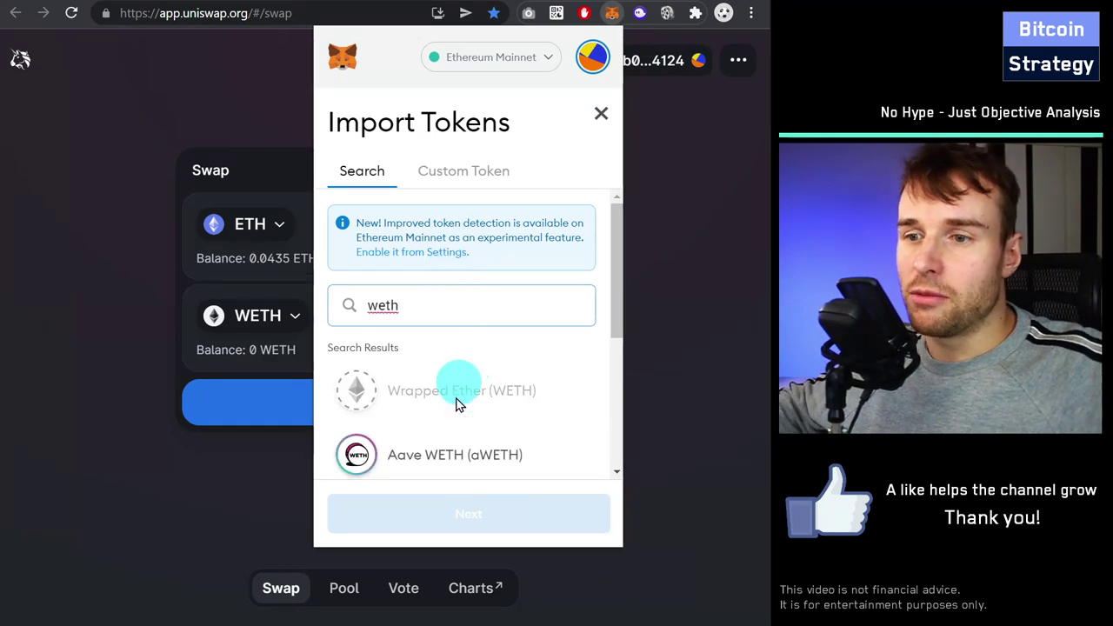
left_click(600, 114)
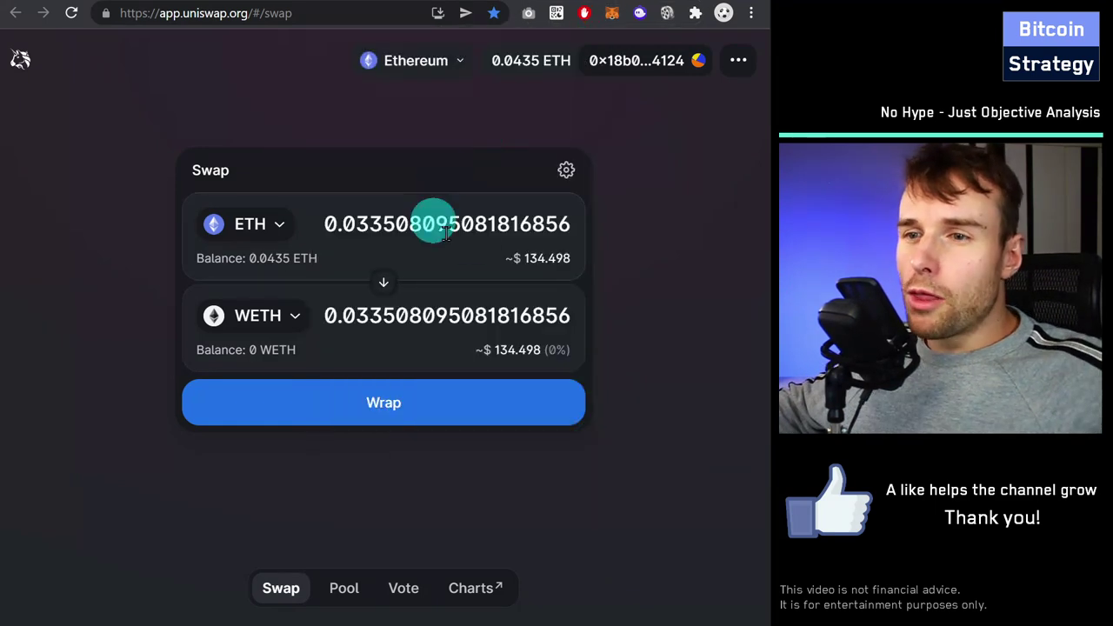
left_click(611, 13)
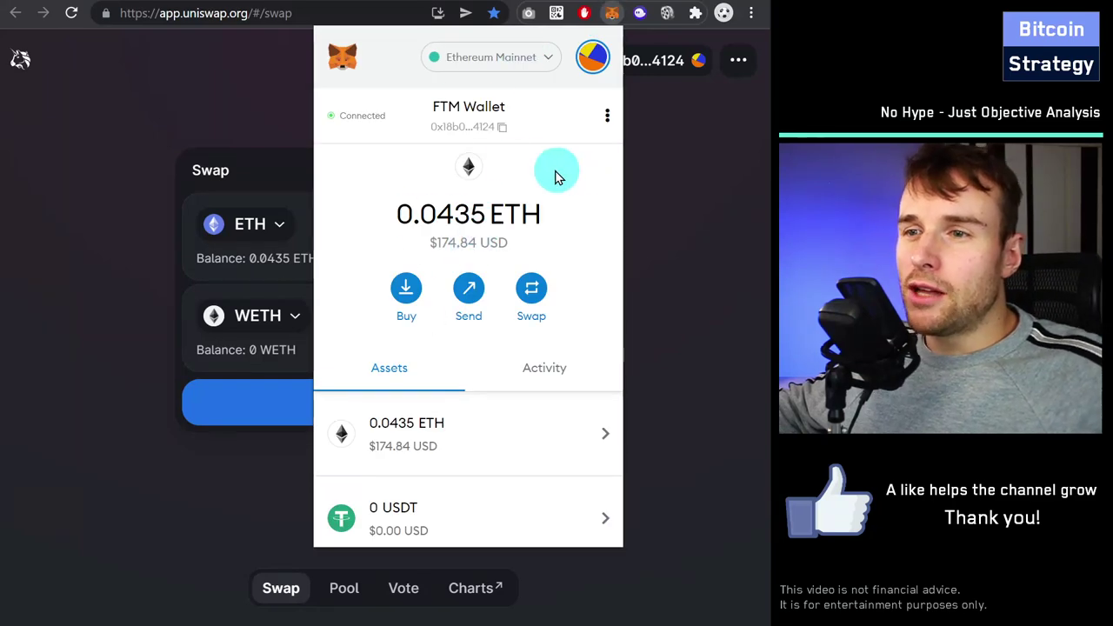
Browse the My Accounts list and close it, keeping FTM Wallet selected.
left_click(591, 61)
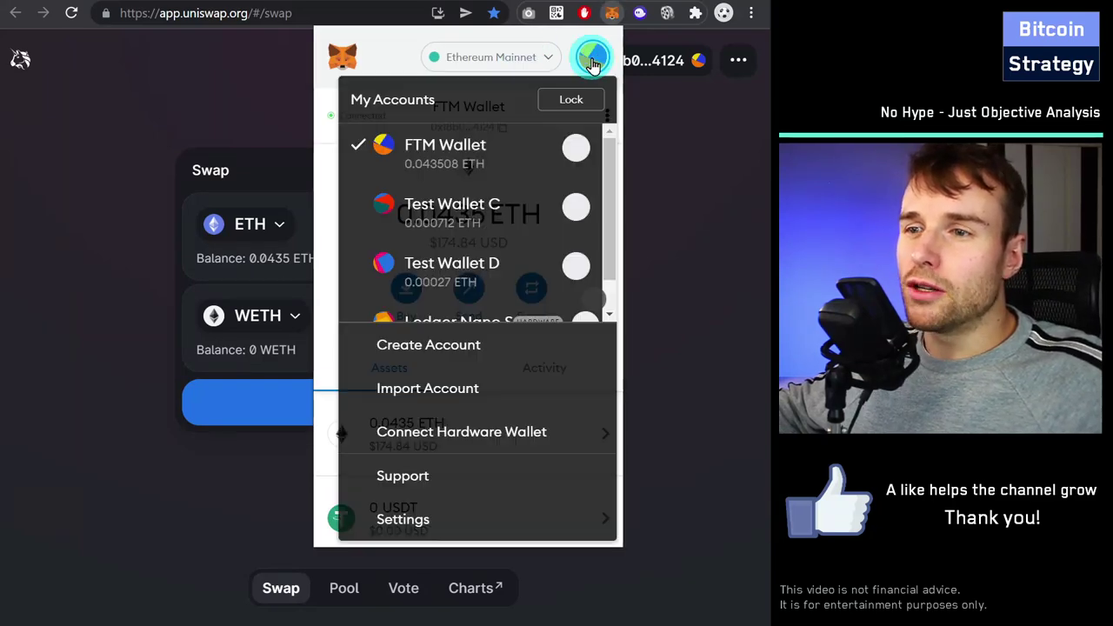
scroll(409, 235, "down", 1)
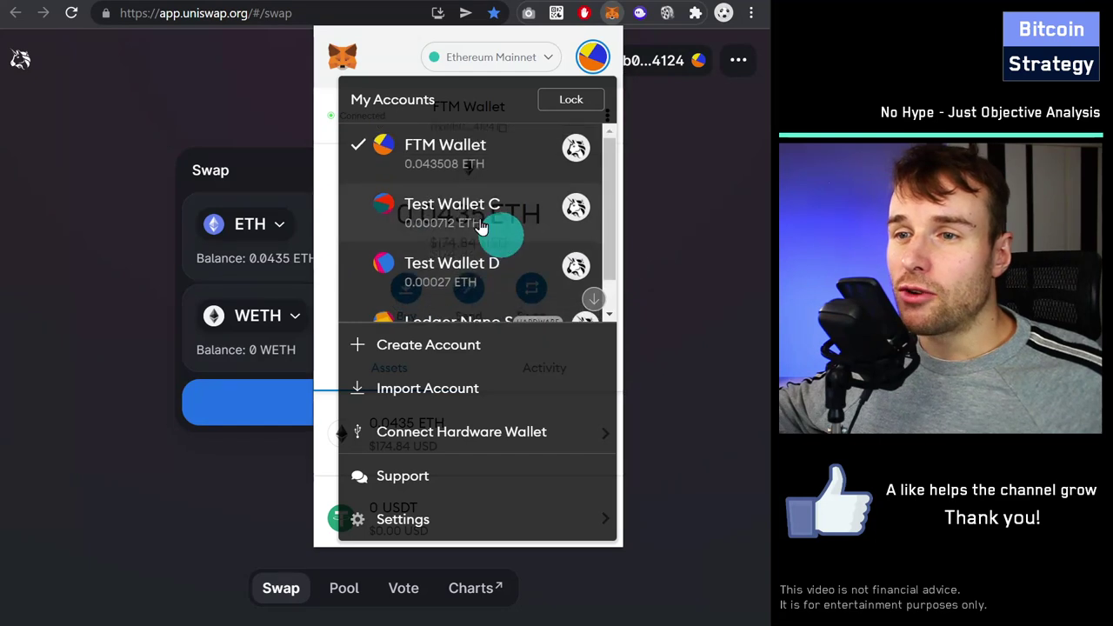
scroll(502, 148, "up", 1)
left_click(591, 144)
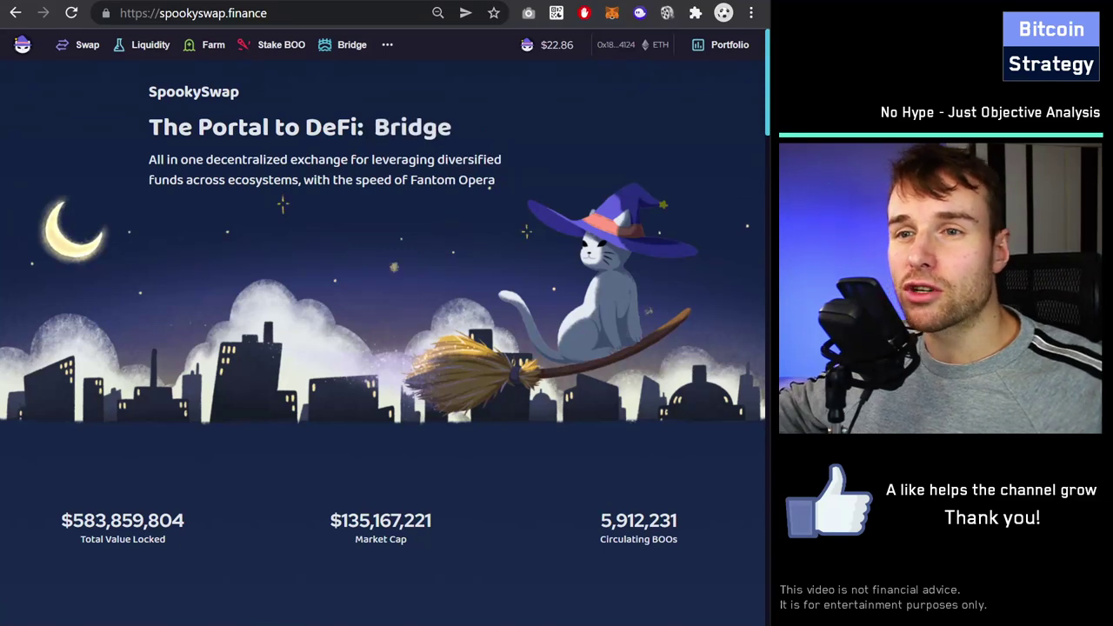
Go to SpookySwap's Bridge page, set for moving tokens from Ethereum to Fantom.
left_click(348, 48)
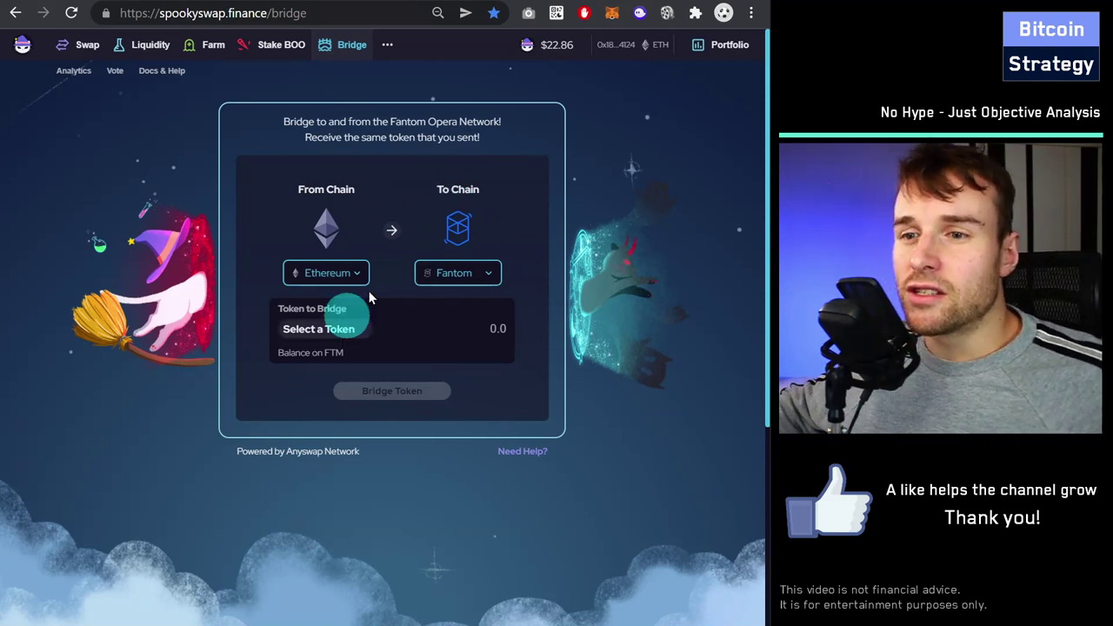
Search the bridge token list for 'we' and choose wETH.
left_click(333, 341)
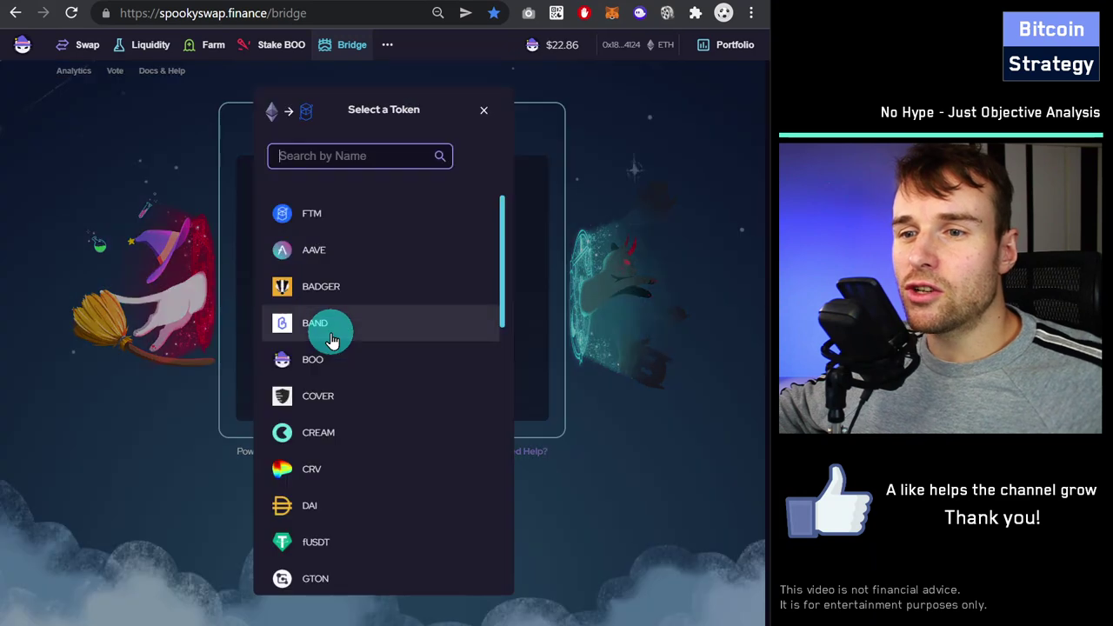
type("we")
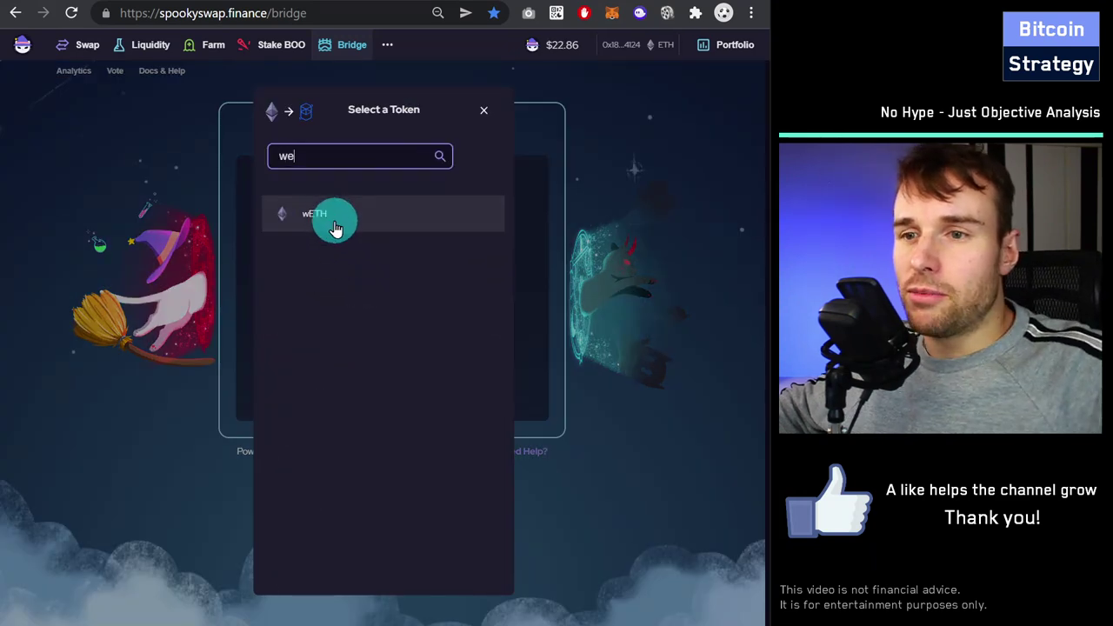
left_click(320, 222)
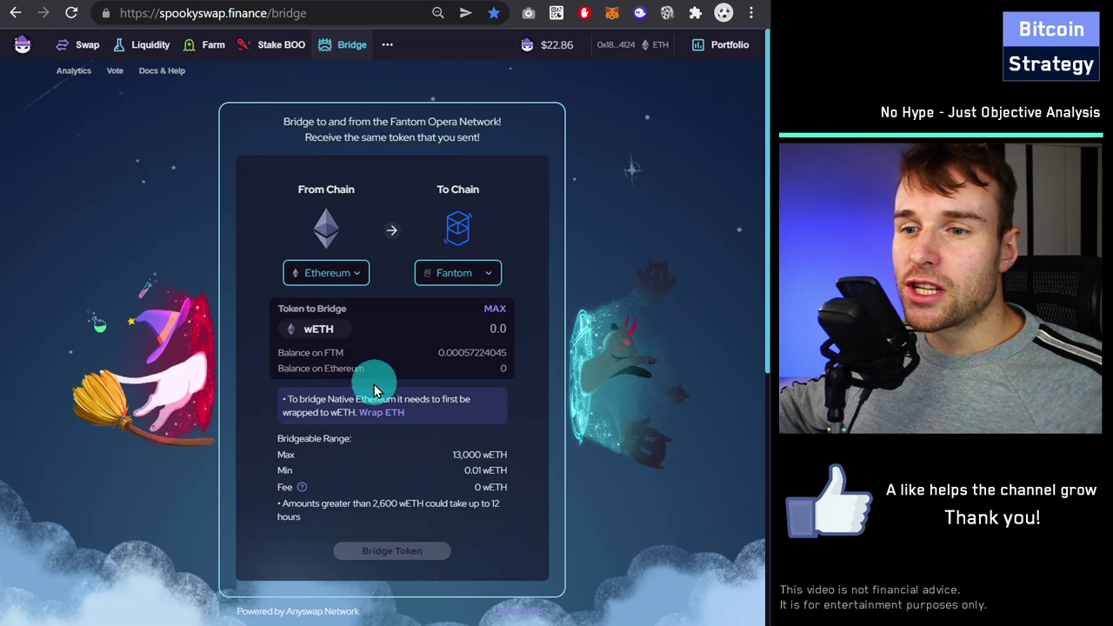
Read wETH's bridgeable range and fee, then bring up the MetaMask wallet.
scroll(361, 436, "down", 2)
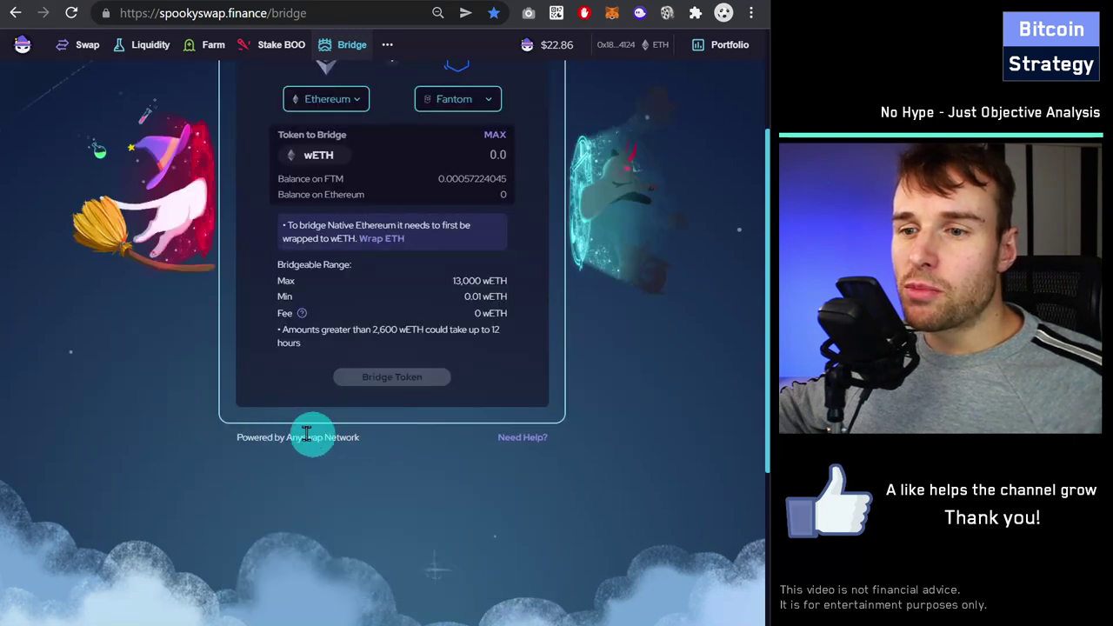
scroll(339, 440, "up", 2)
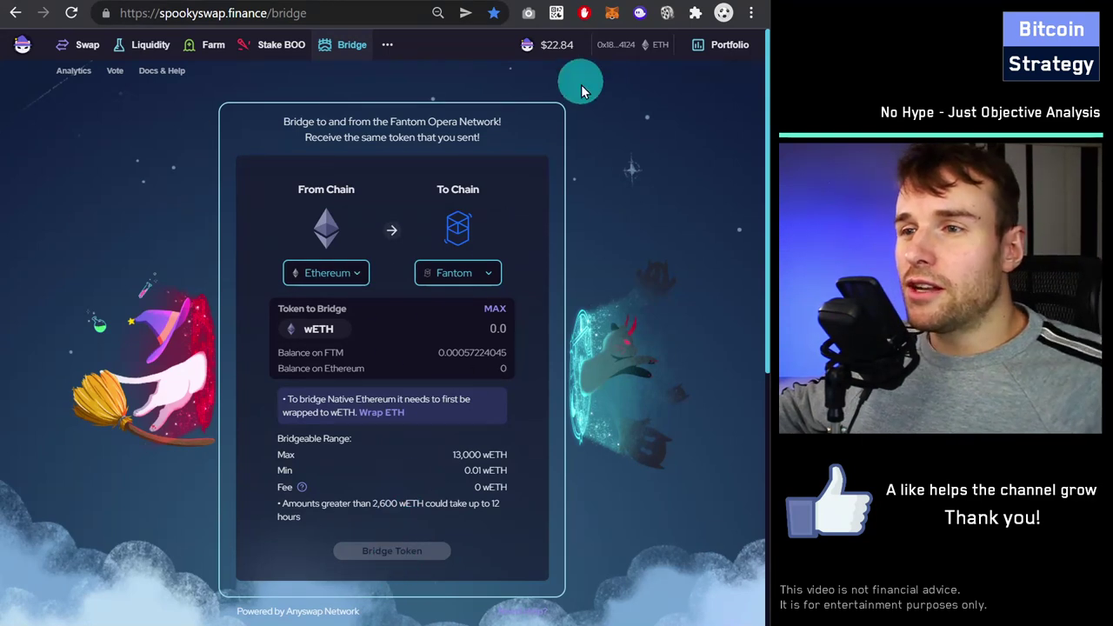
left_click(611, 13)
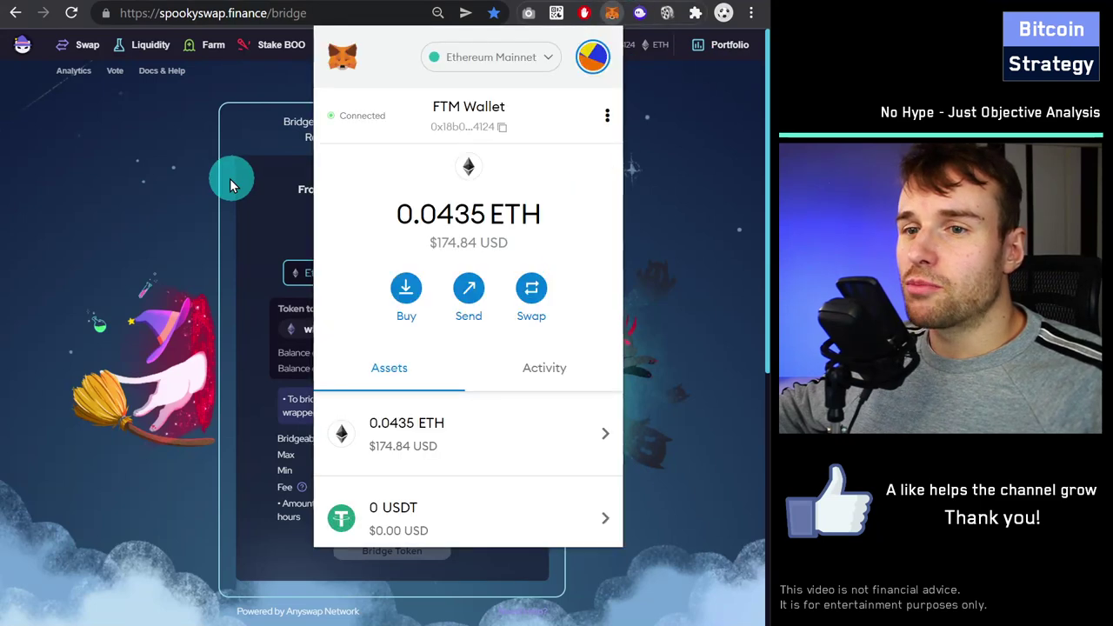
Switch the MetaMask wallet from Ethereum Mainnet to the Fantom network.
left_click(222, 174)
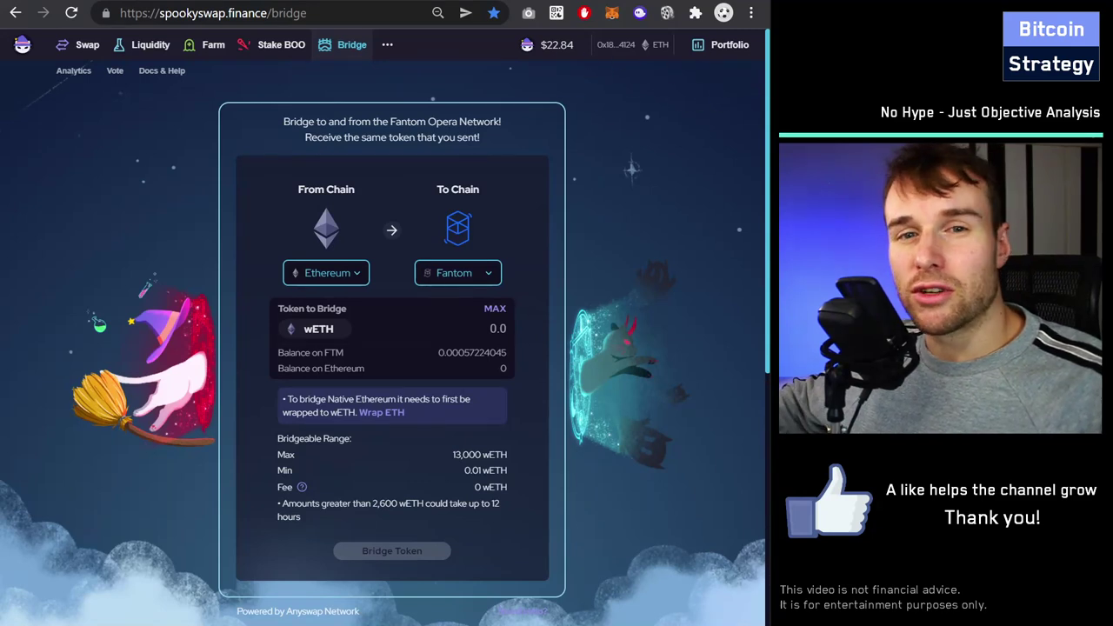
left_click(613, 17)
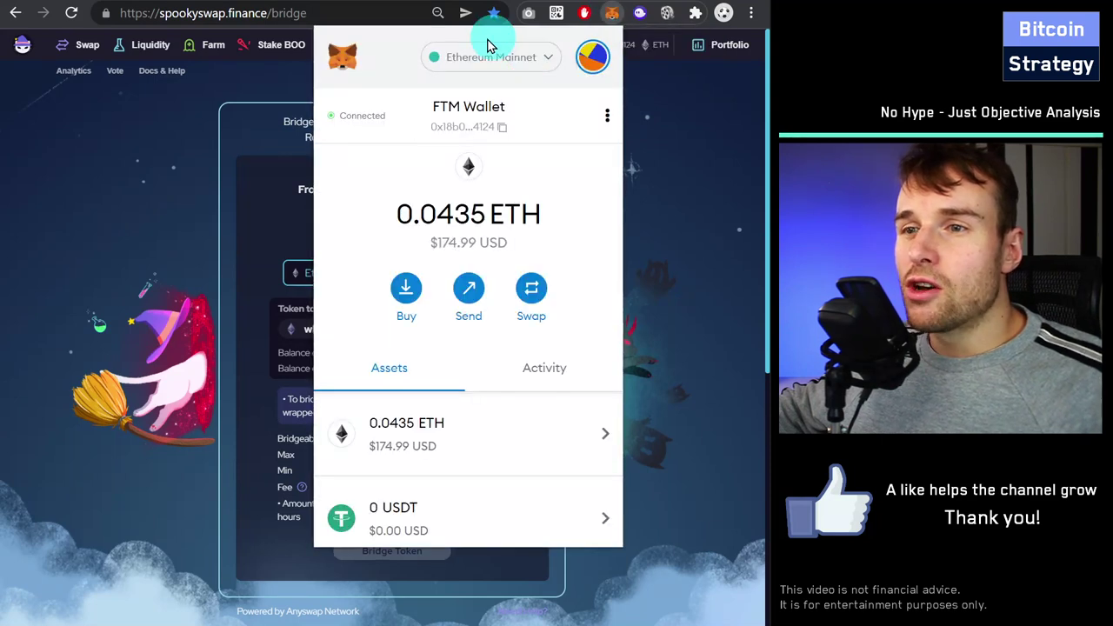
left_click(534, 57)
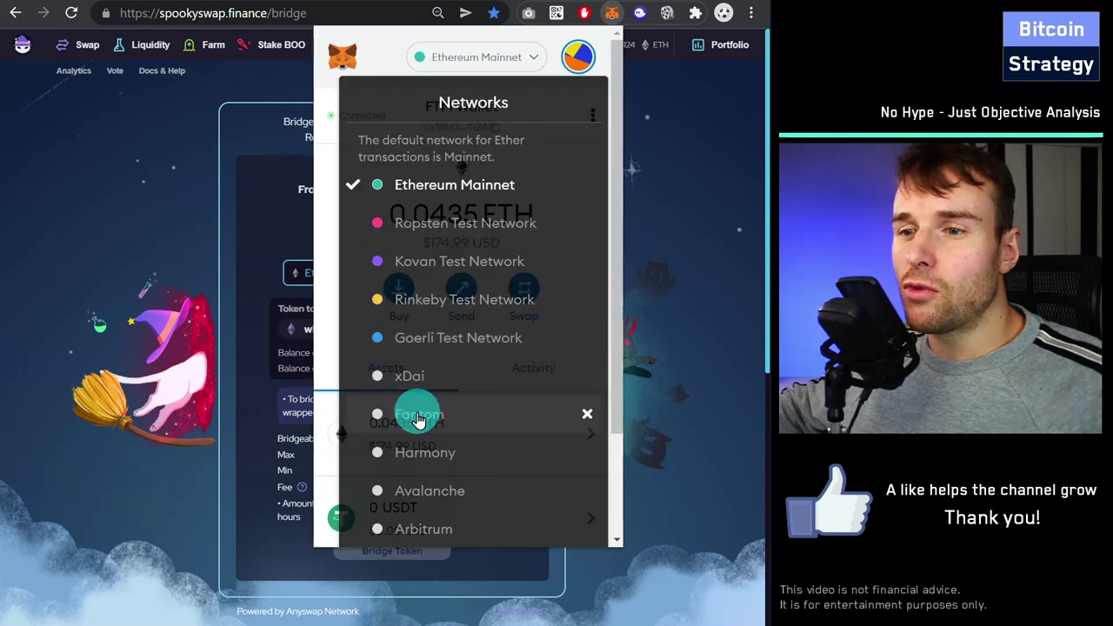
left_click(418, 416)
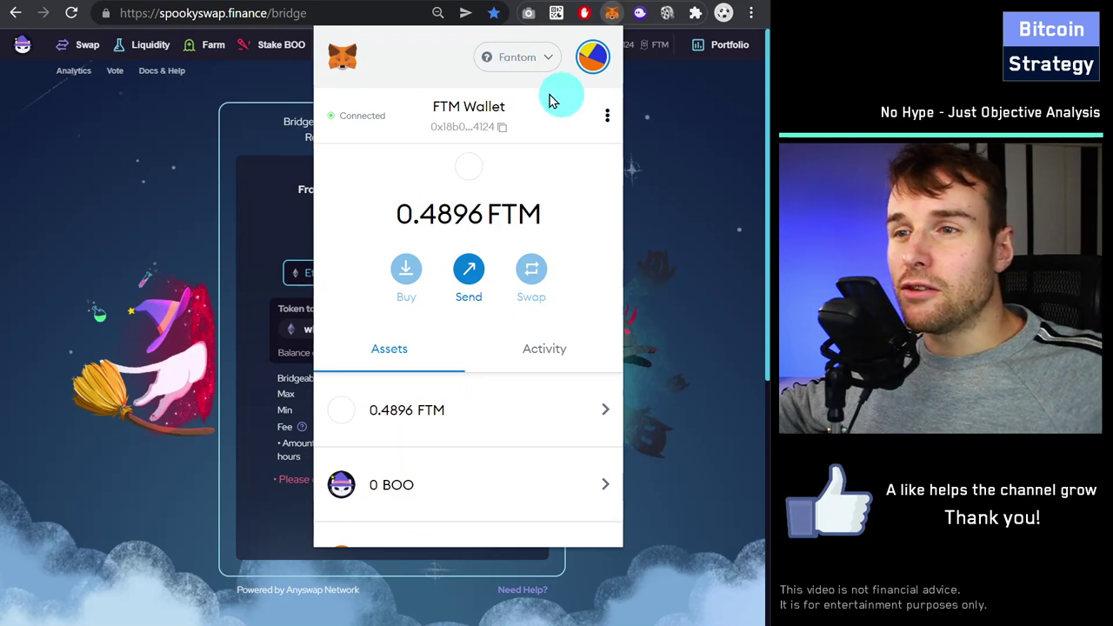
left_click(700, 150)
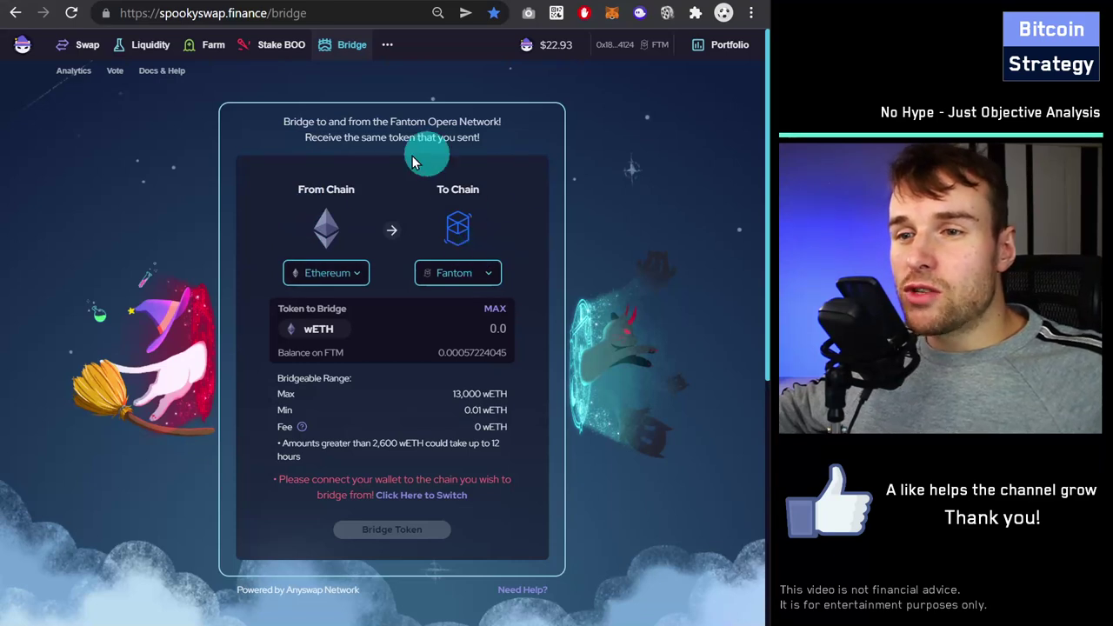
Confirm the wallet holds 0.4896 FTM on Fantom, then go to the FTM–BOO liquidity page.
left_click(612, 13)
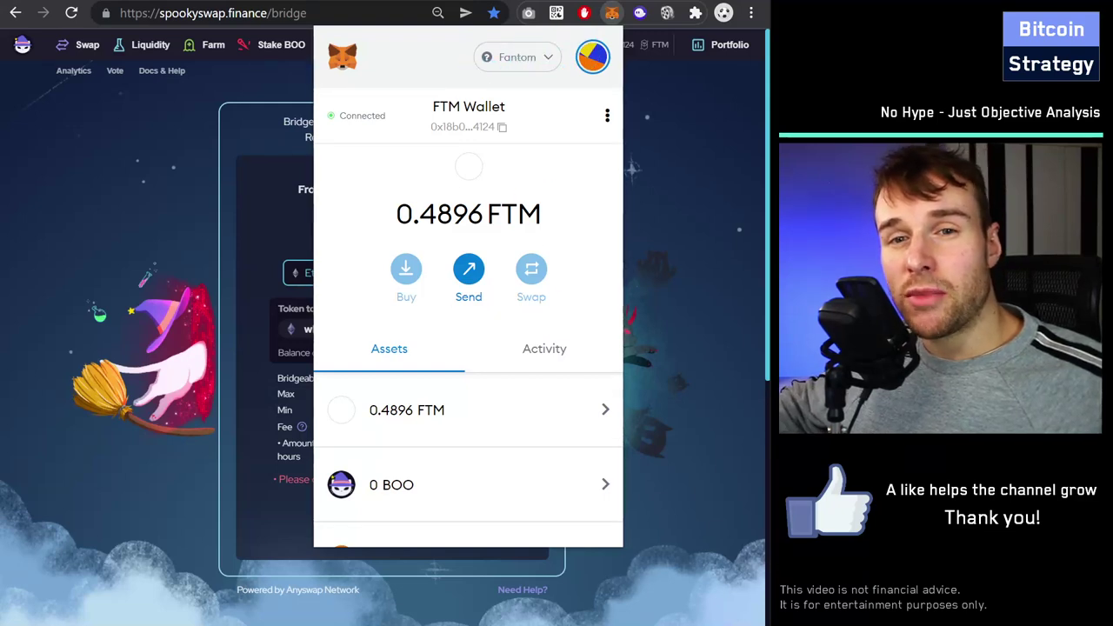
left_click(524, 57)
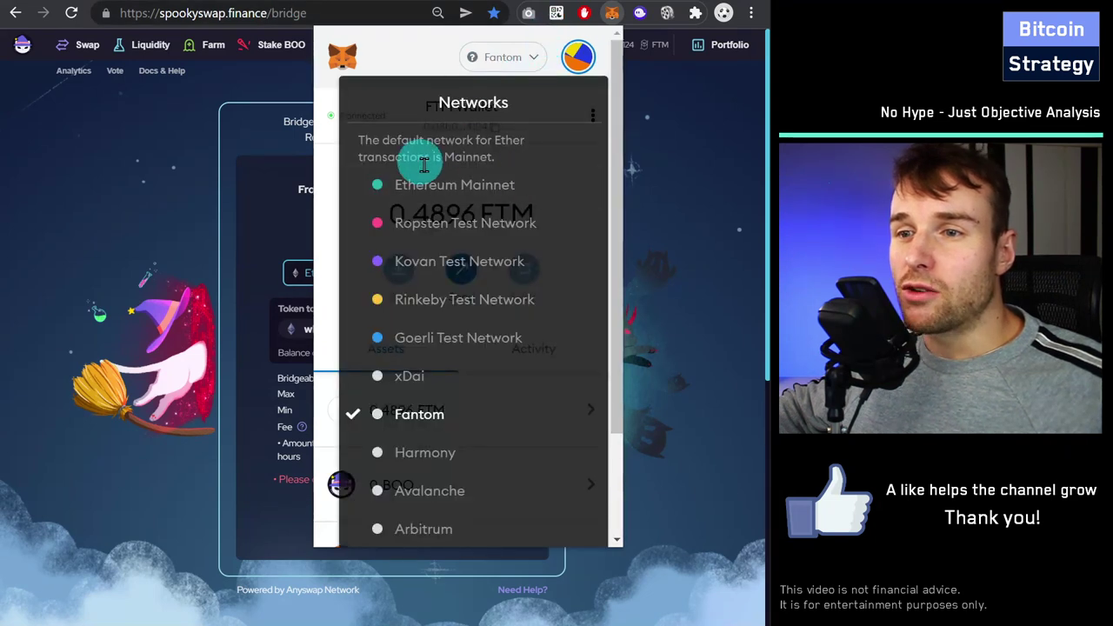
left_click(278, 208)
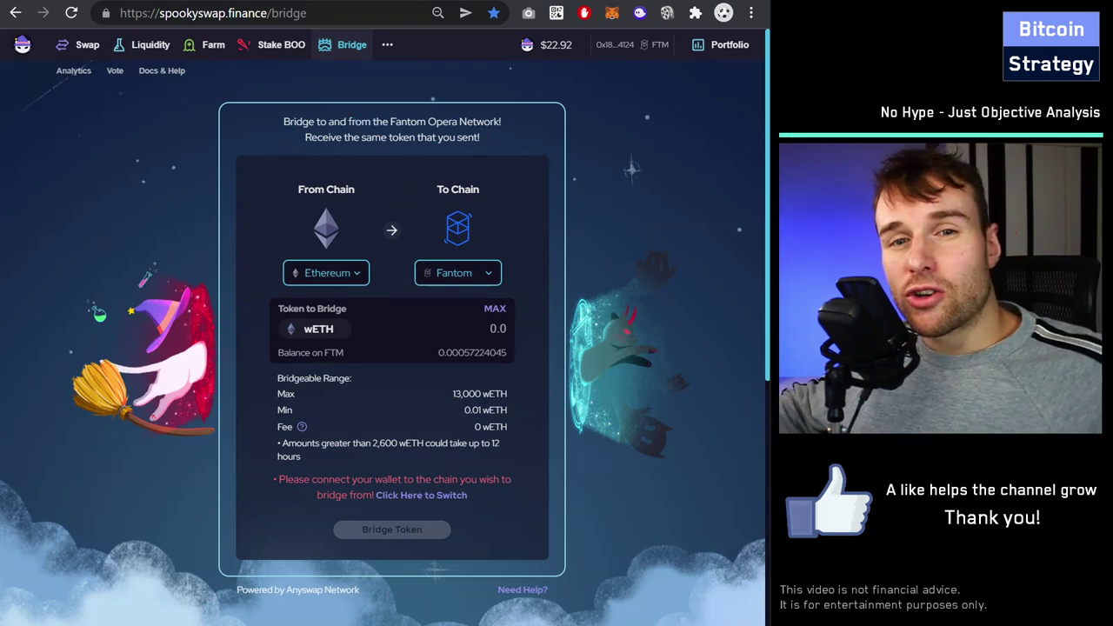
left_click(150, 44)
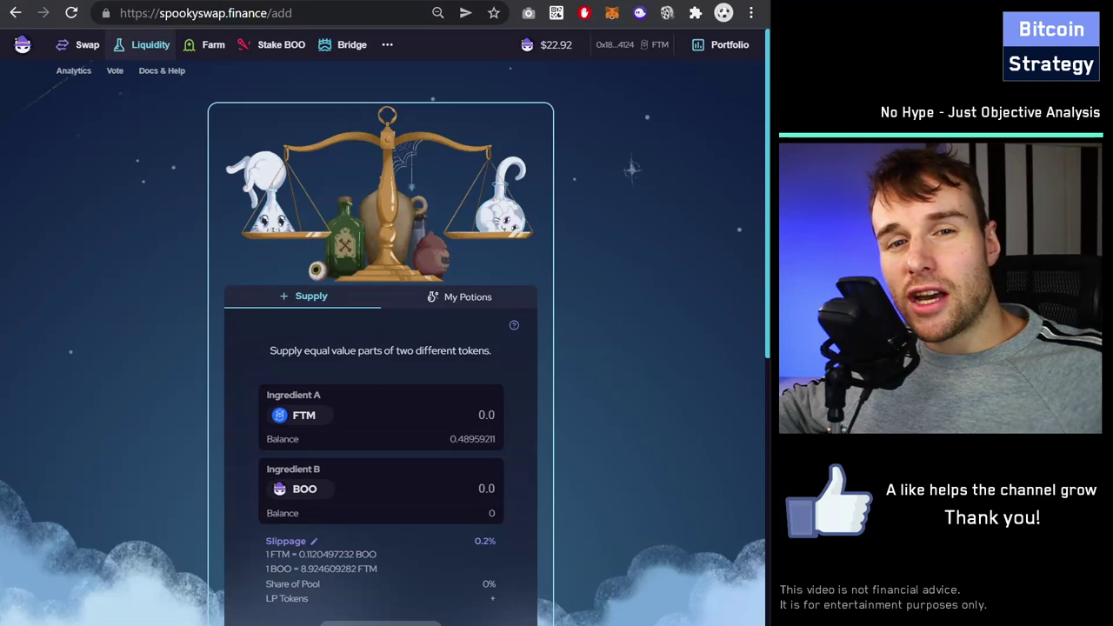
Browse the Farms list, reviewing each farm's APR and liquidity, including FTM-wETH.
left_click(205, 43)
scroll(329, 233, "down", 2)
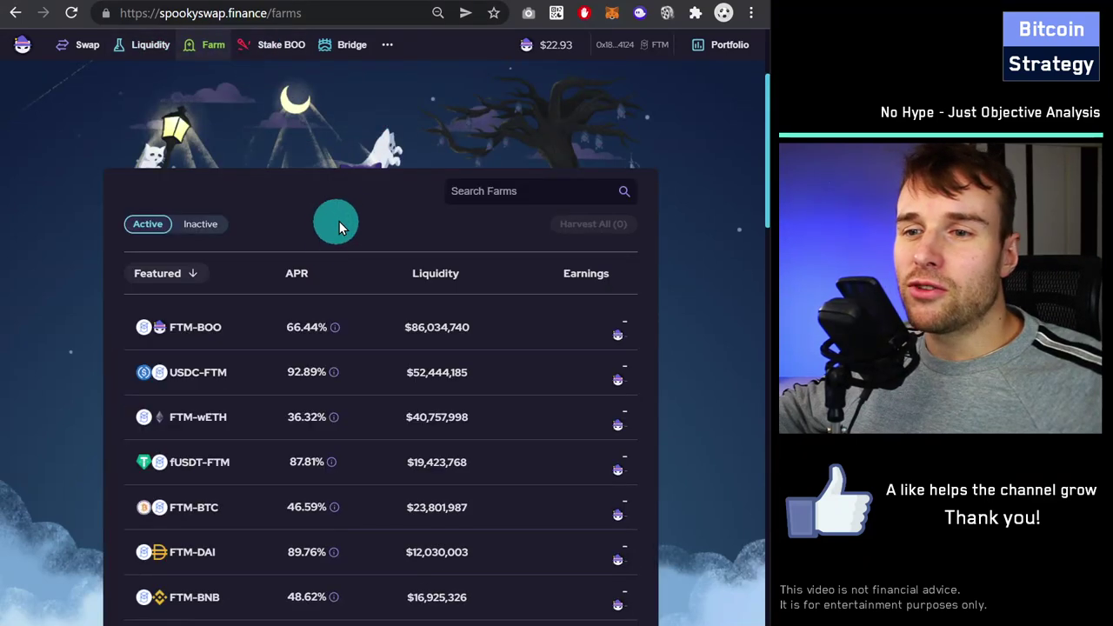
scroll(261, 162, "down", 2)
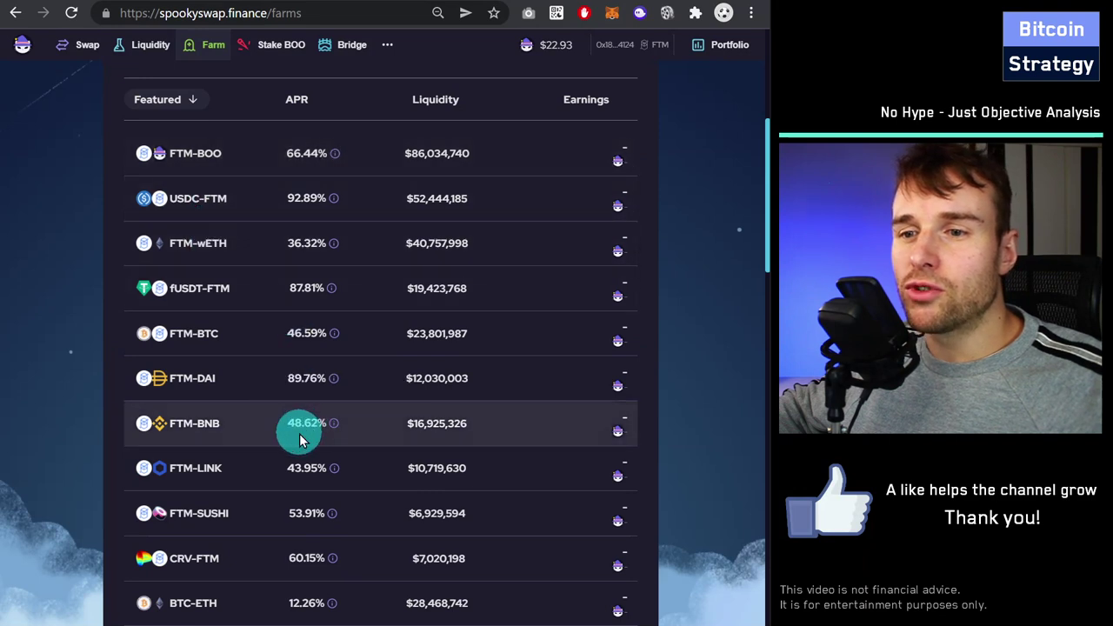
scroll(209, 357, "down", 2)
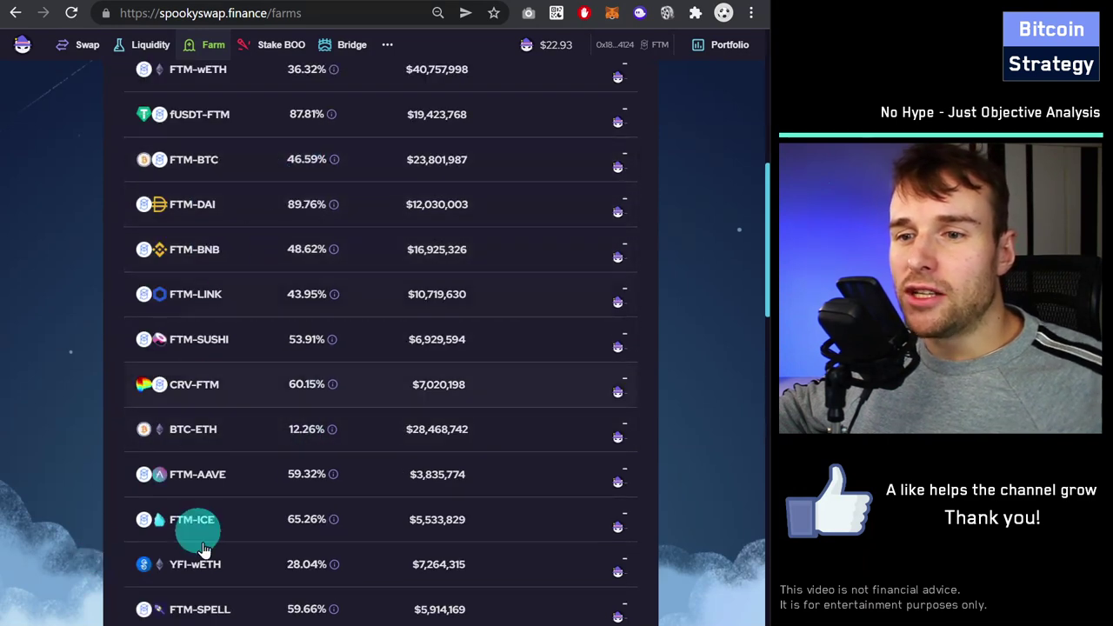
scroll(341, 189, "up", 2)
mouse_move(334, 243)
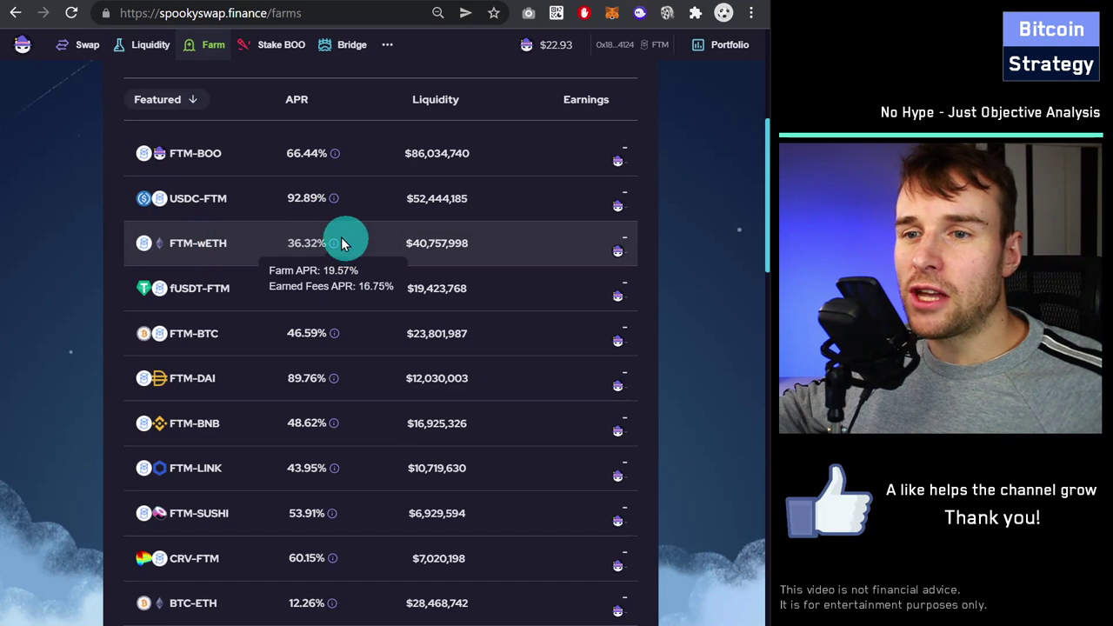
scroll(348, 243, "up", 2)
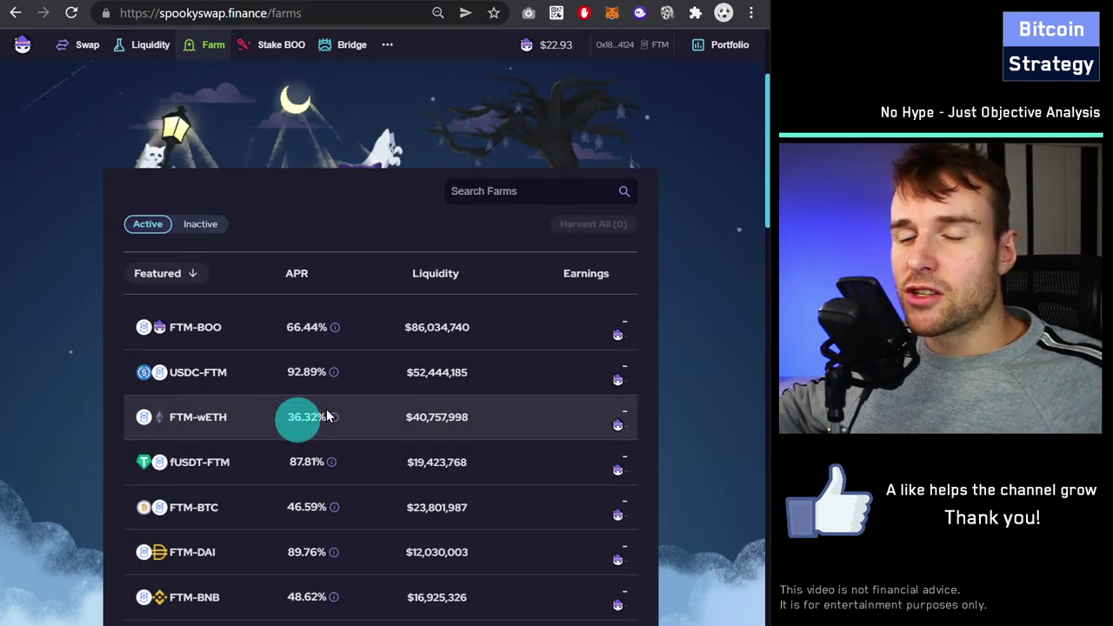
scroll(272, 402, "down", 4)
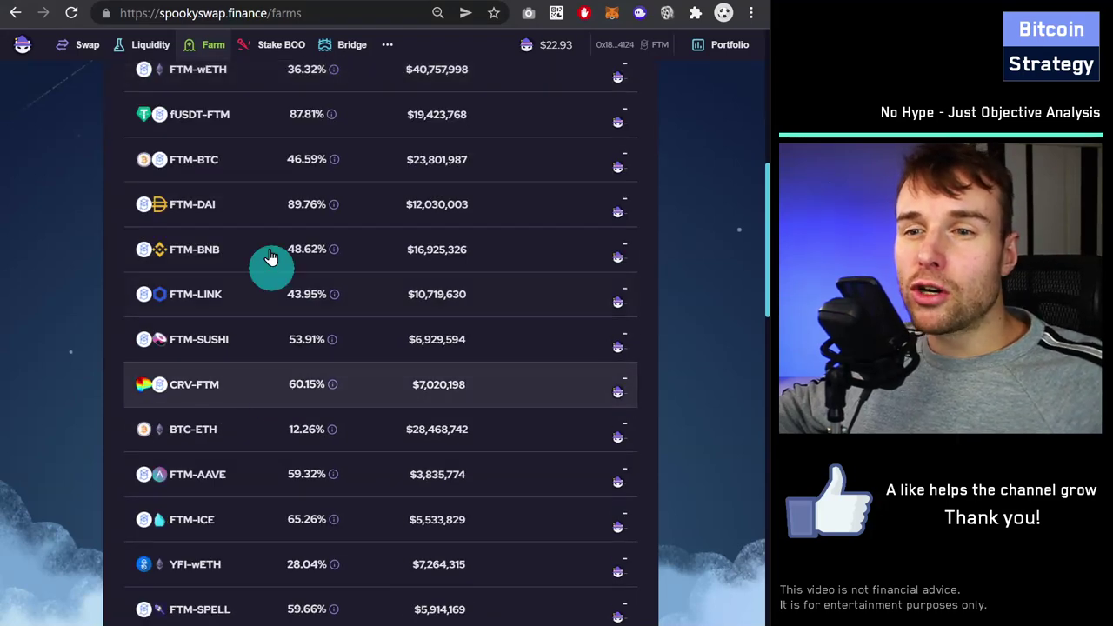
scroll(278, 226, "up", 2)
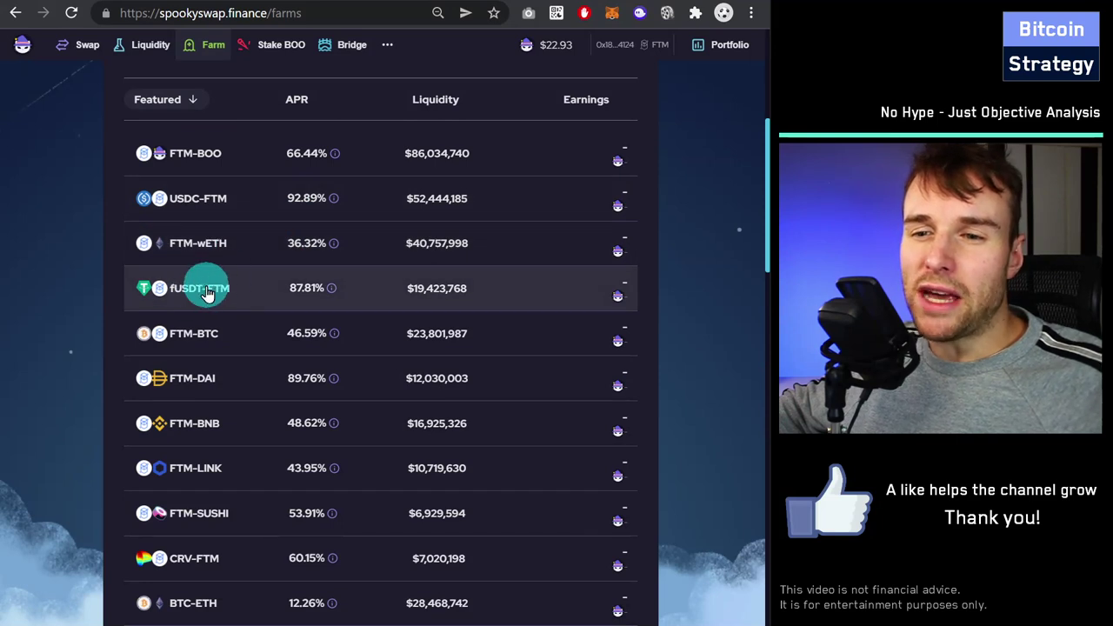
scroll(208, 296, "down", 4)
scroll(231, 435, "down", 2)
scroll(251, 406, "down", 2)
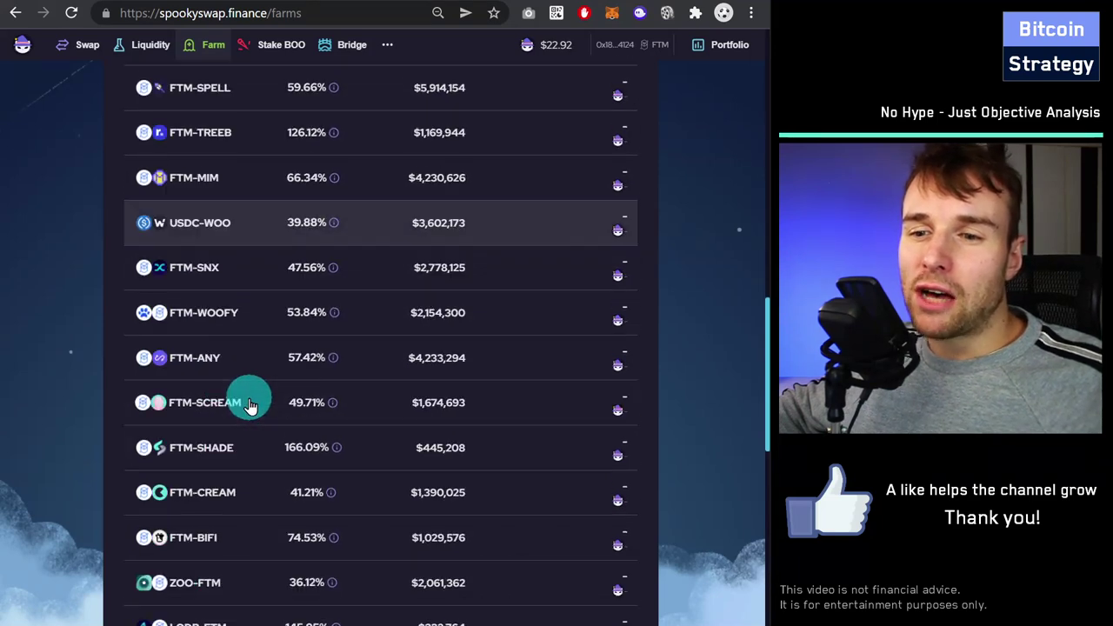
scroll(251, 406, "up", 6)
scroll(238, 397, "up", 4)
scroll(166, 417, "down", 2)
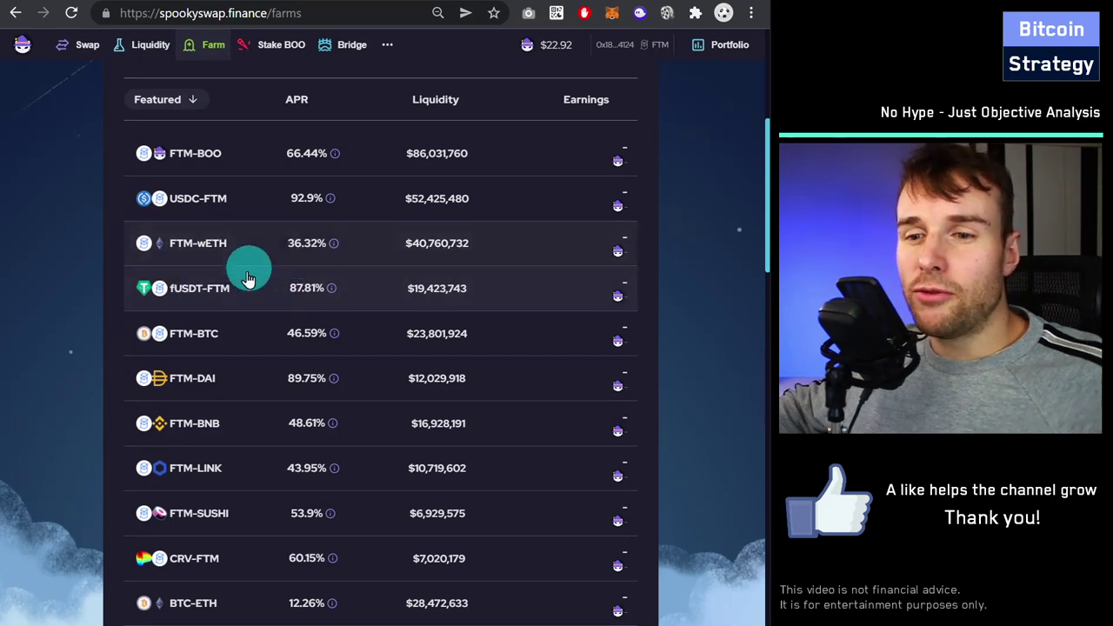
scroll(235, 326, "down", 2)
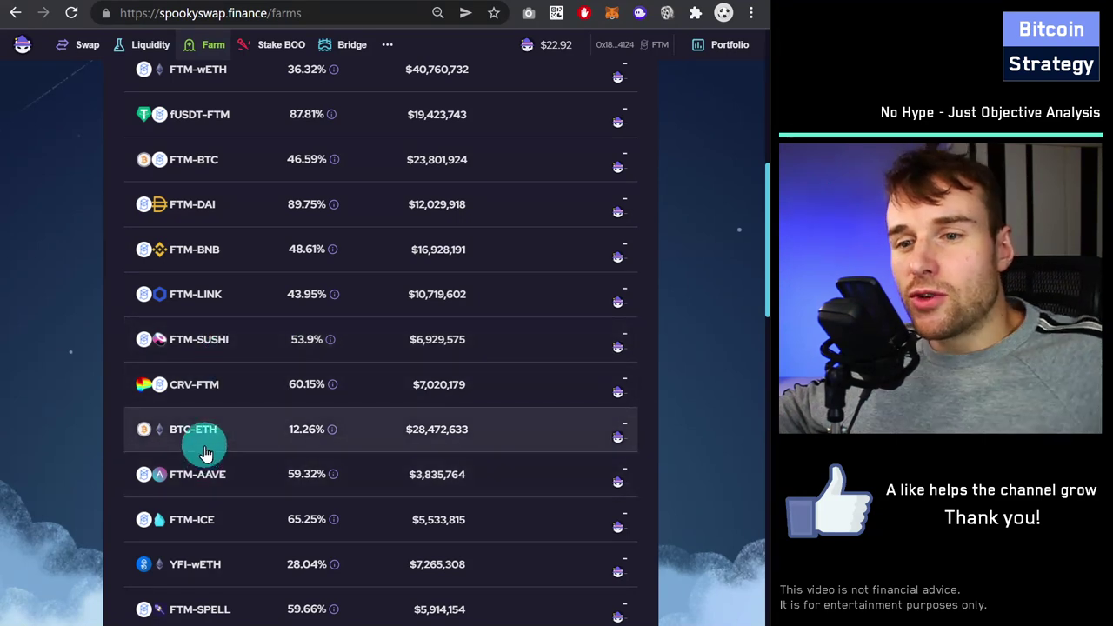
scroll(206, 454, "up", 2)
scroll(236, 353, "down", 2)
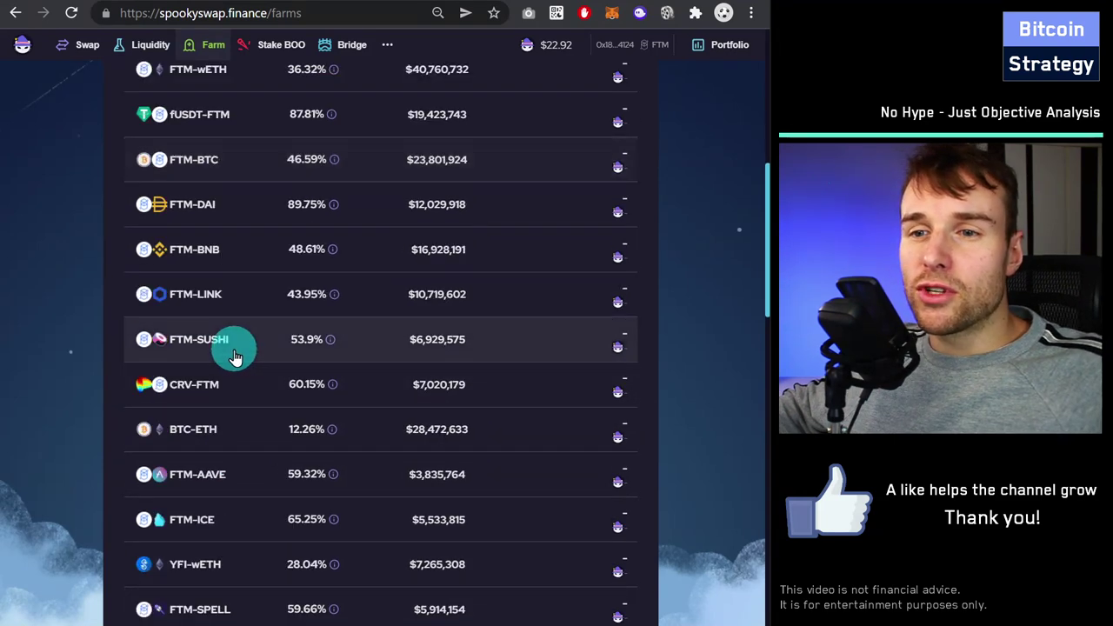
scroll(228, 348, "down", 2)
scroll(266, 509, "up", 4)
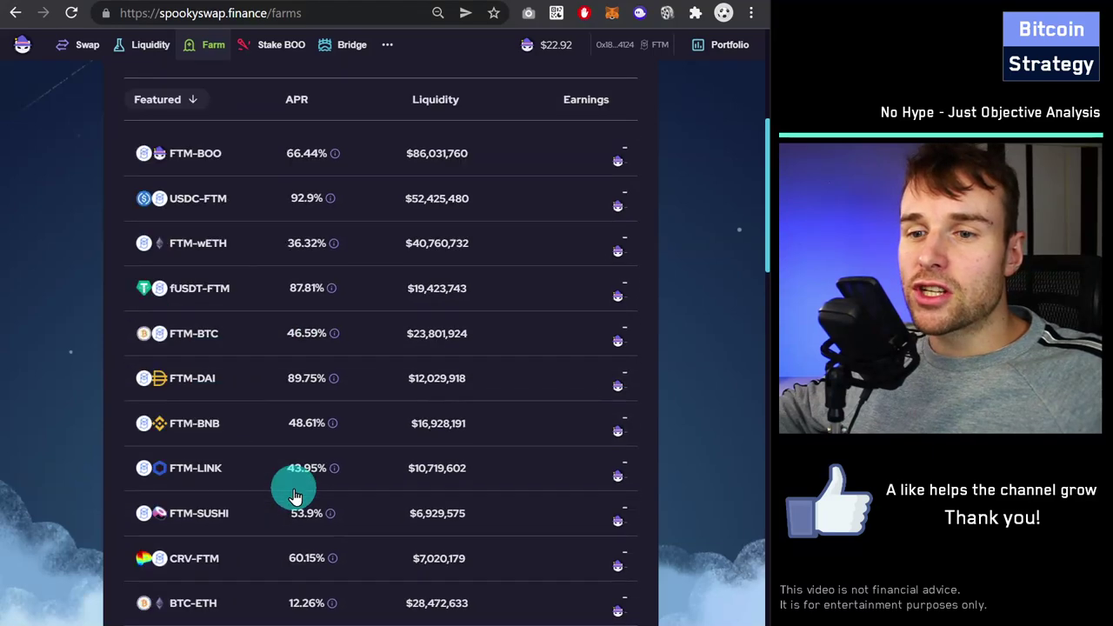
scroll(293, 489, "up", 2)
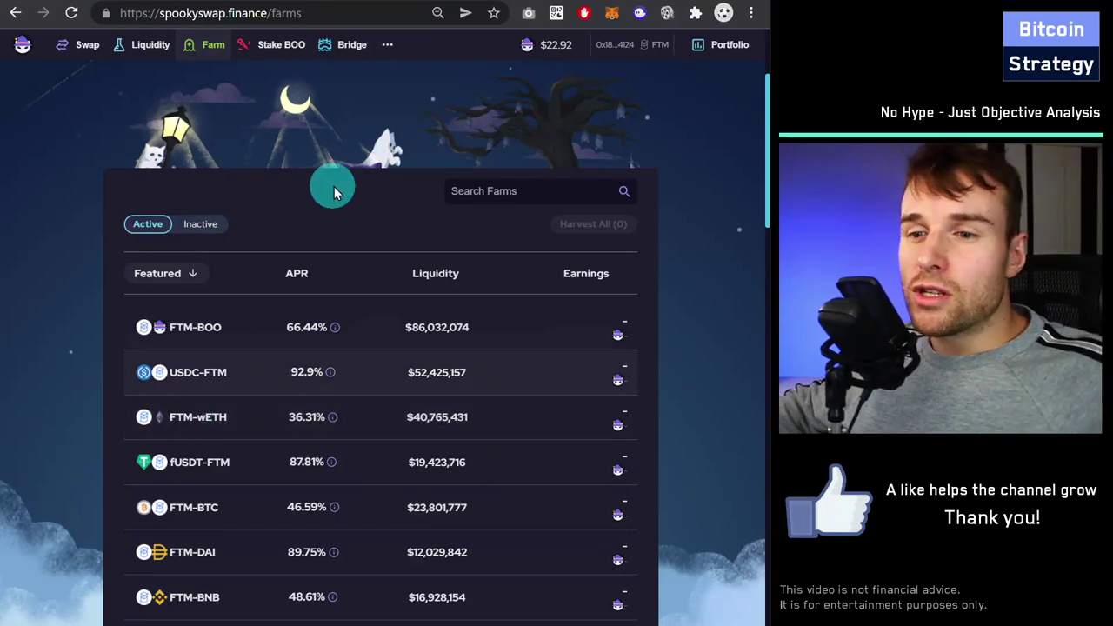
scroll(333, 192, "up", 2)
Compare the Portfolio's spLP, ETH and FTM holdings against MetaMask's balances, then go to Swap.
left_click(729, 48)
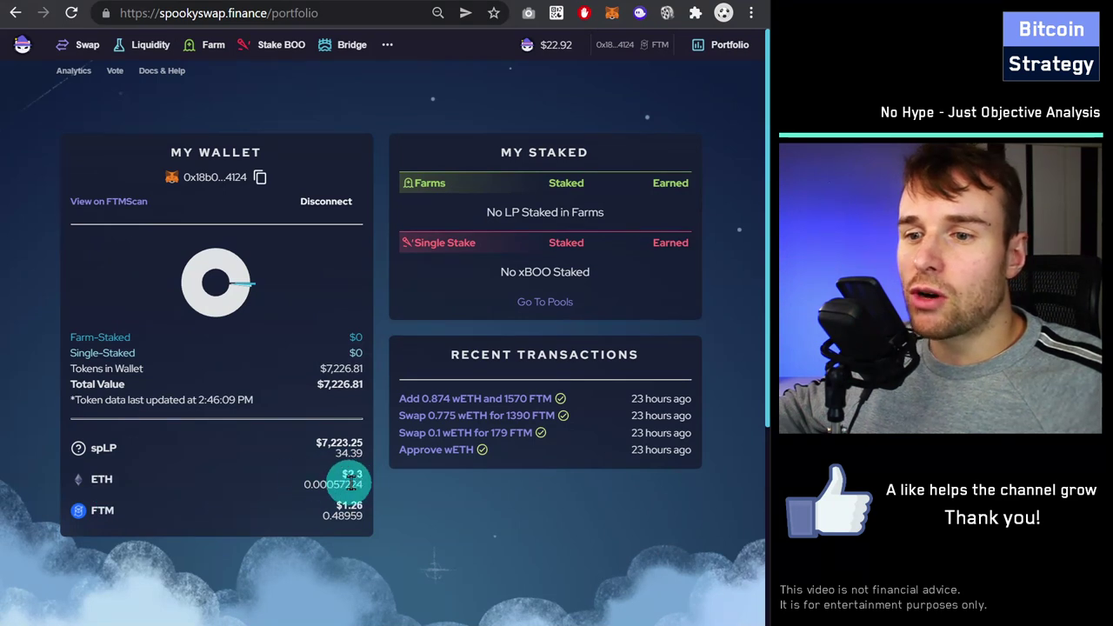
left_click(612, 12)
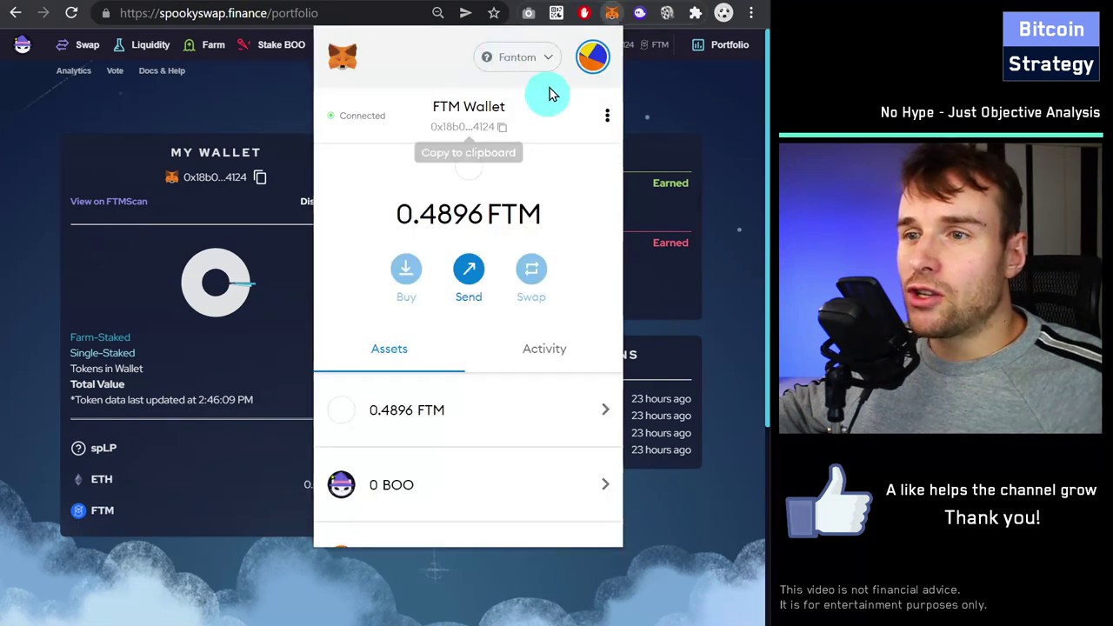
left_click(186, 484)
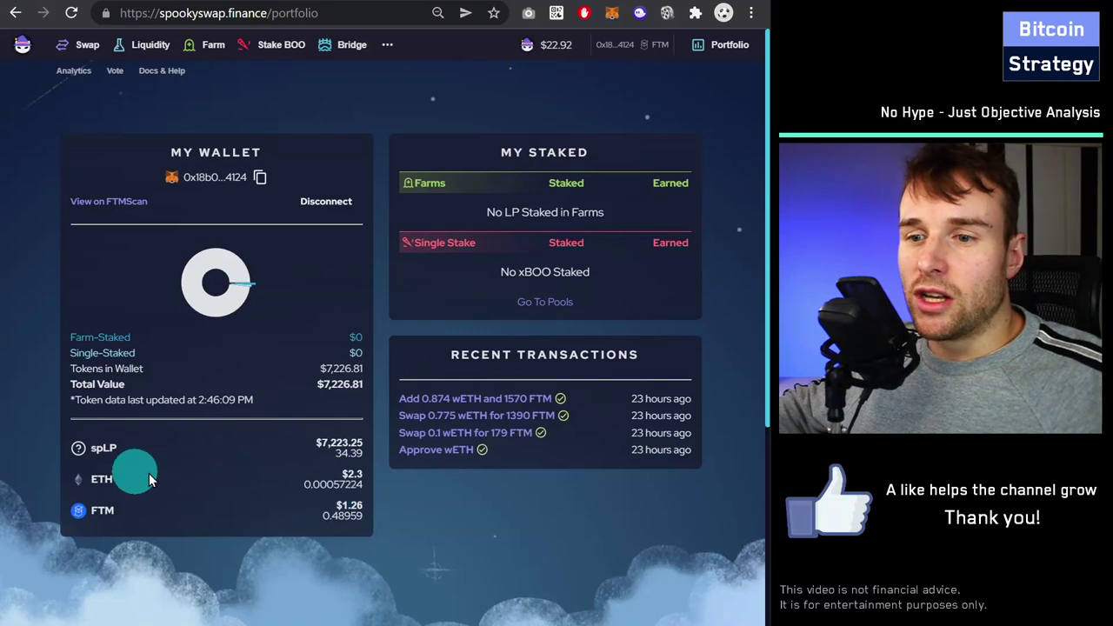
left_click(344, 484)
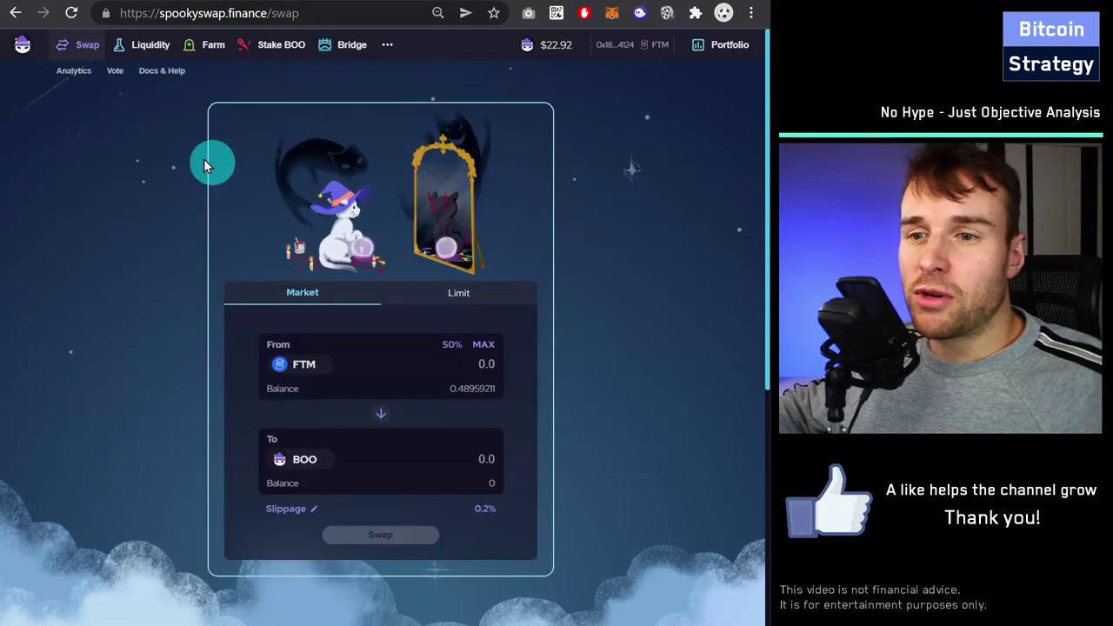
Set the swap form to trade wETH for FTM.
left_click(306, 365)
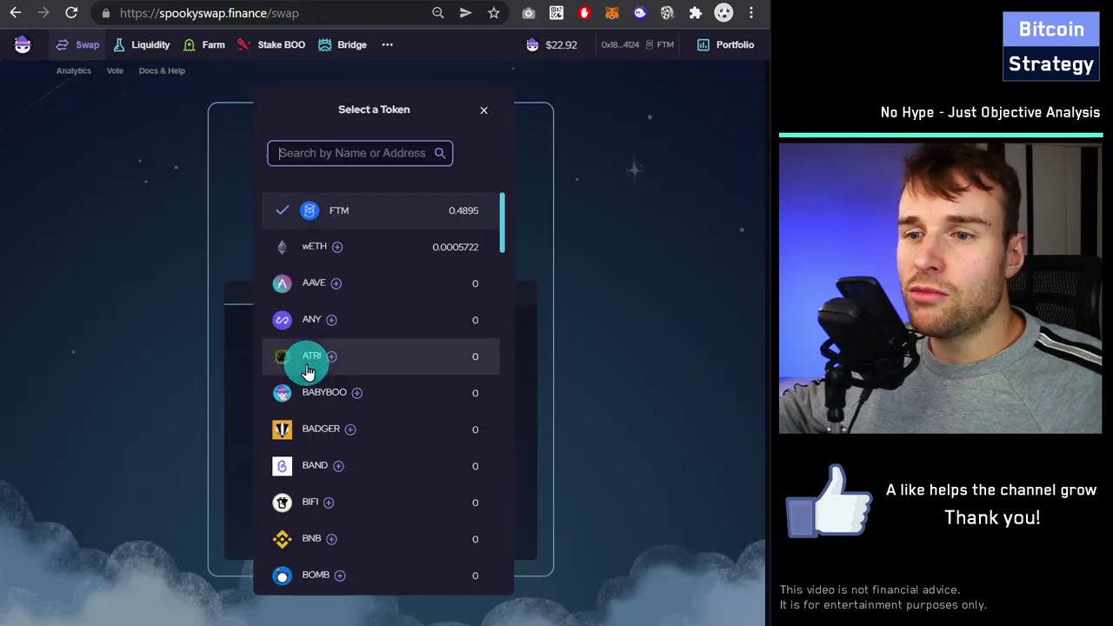
left_click(310, 248)
left_click(305, 459)
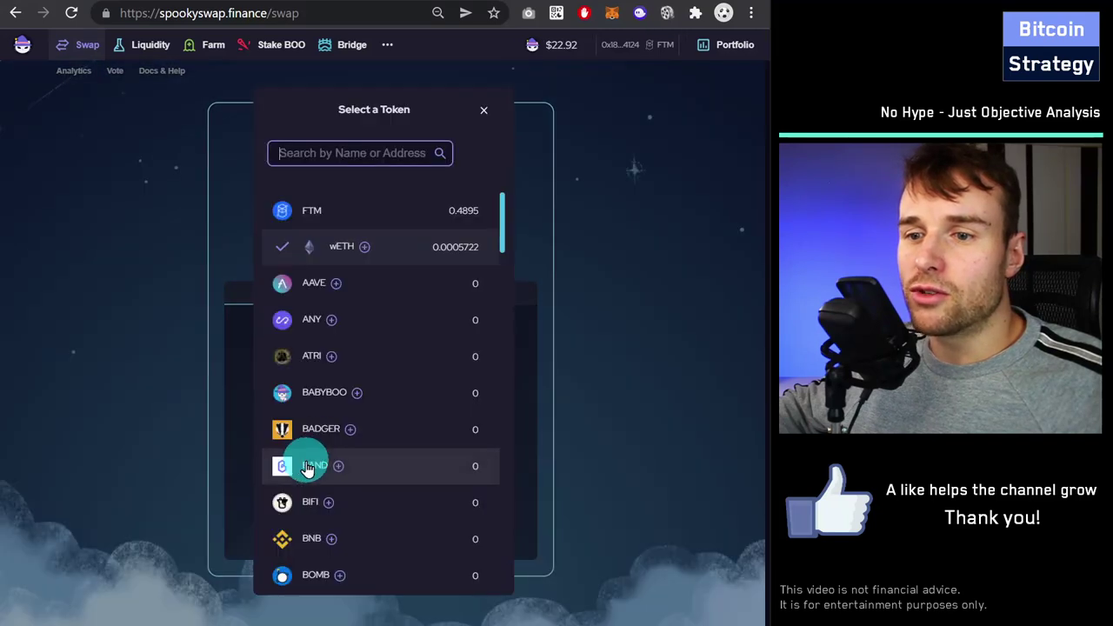
type("ftm")
left_click(314, 214)
scroll(515, 343, "down", 2)
left_click(515, 344)
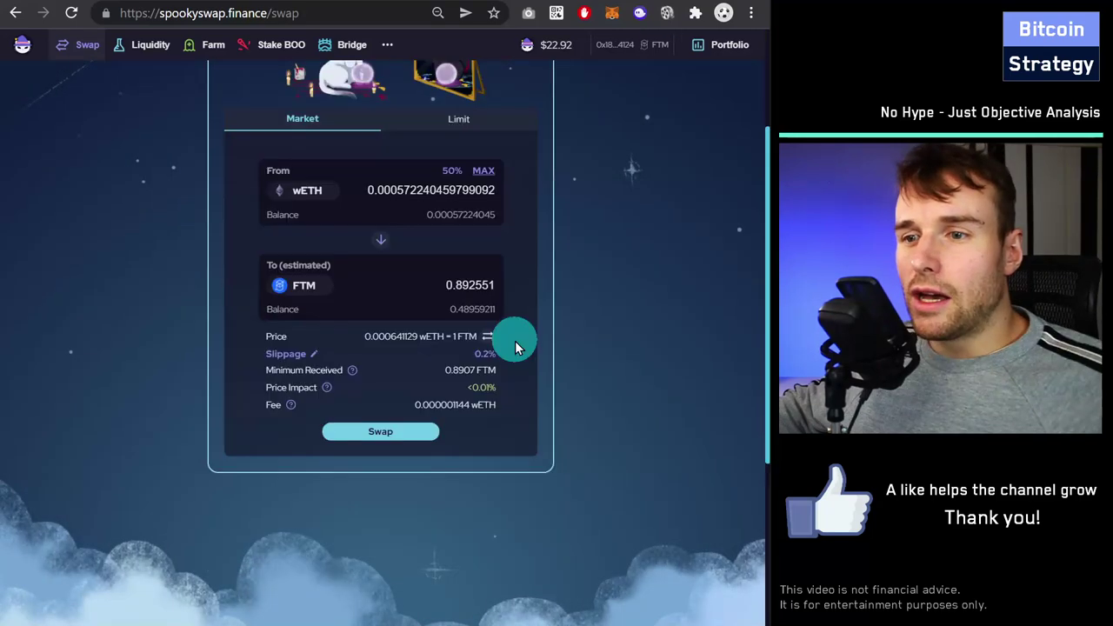
Submit the 0.000572 wETH swap, reject it in MetaMask and dismiss the error.
left_click(386, 420)
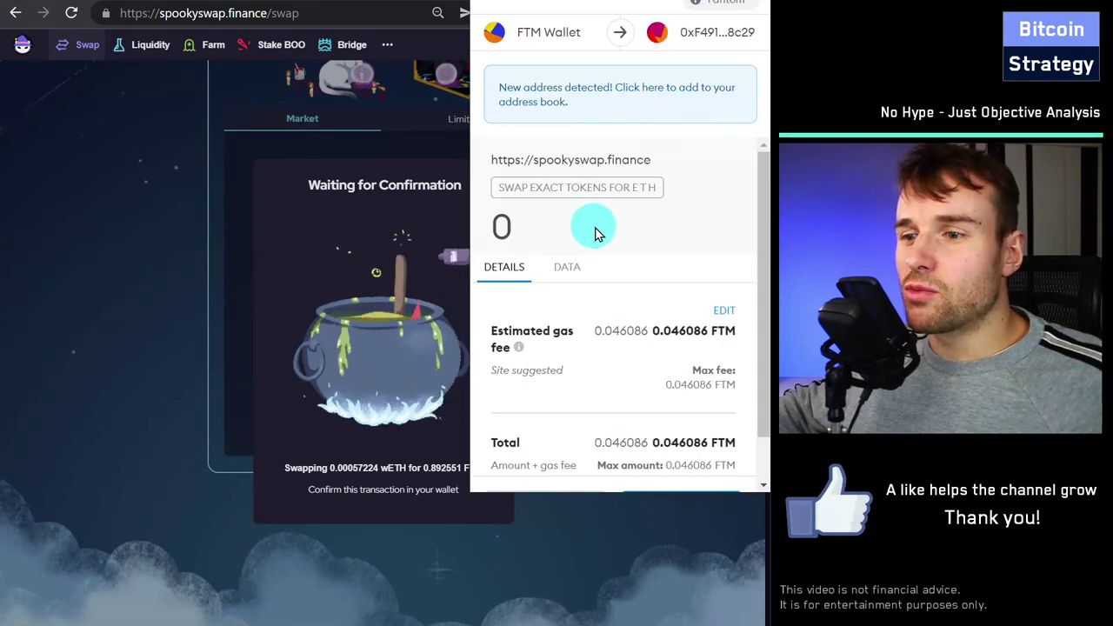
scroll(600, 228, "down", 1)
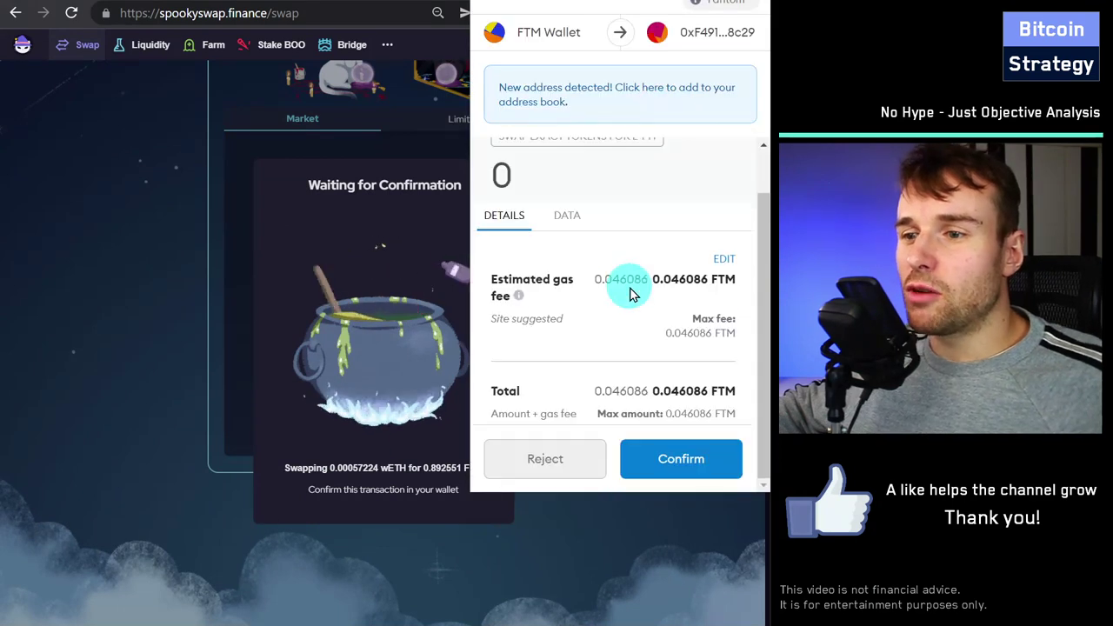
left_click(545, 458)
left_click(334, 485)
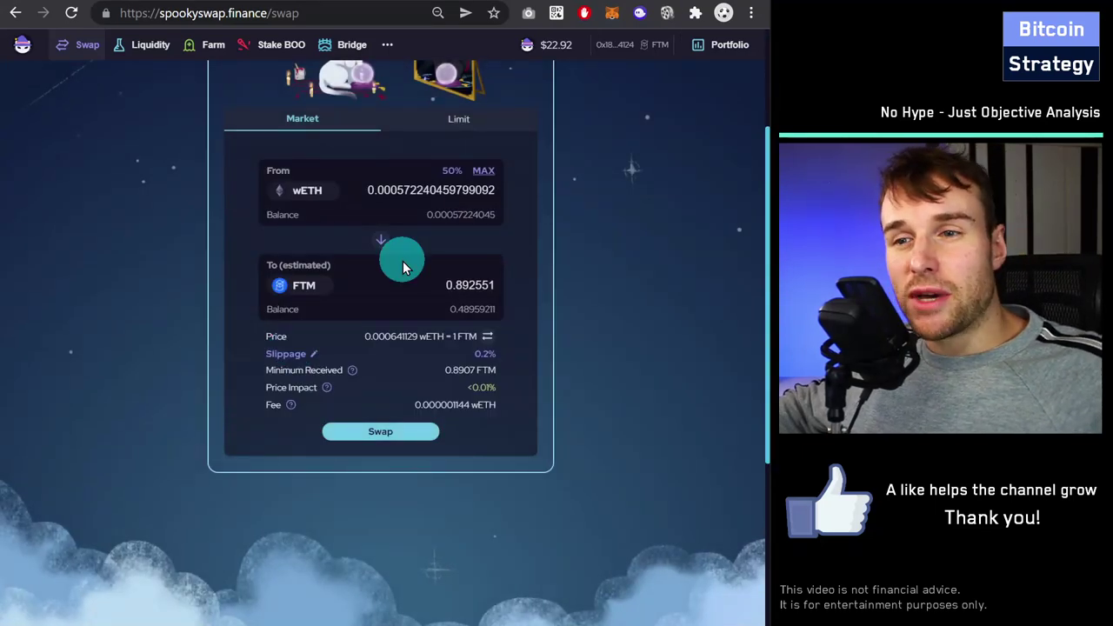
scroll(403, 261, "up", 2)
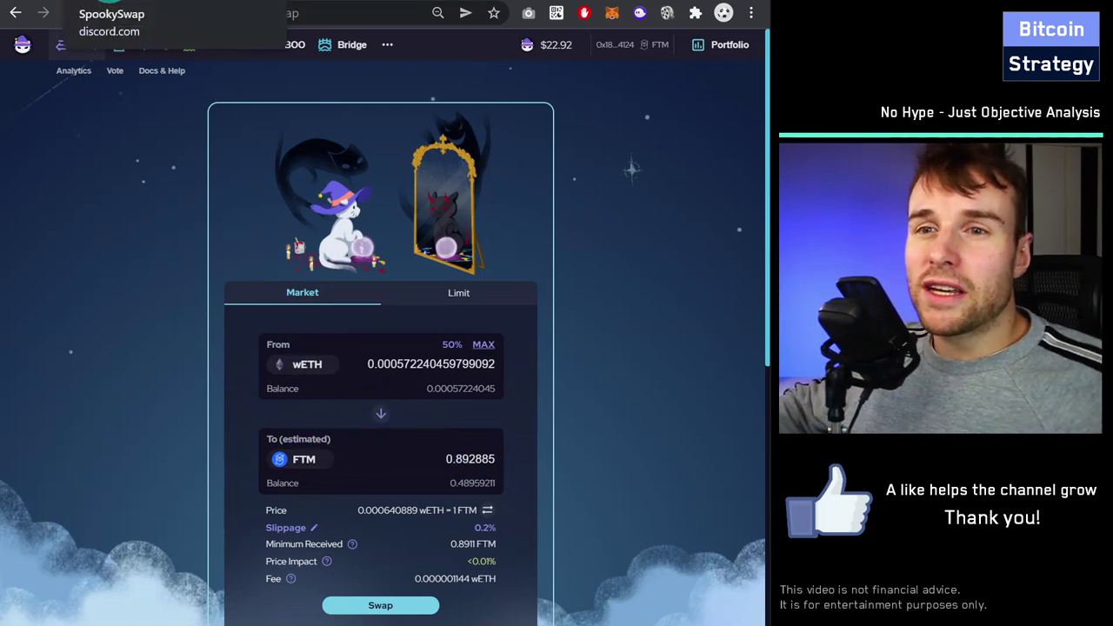
left_click(111, 2)
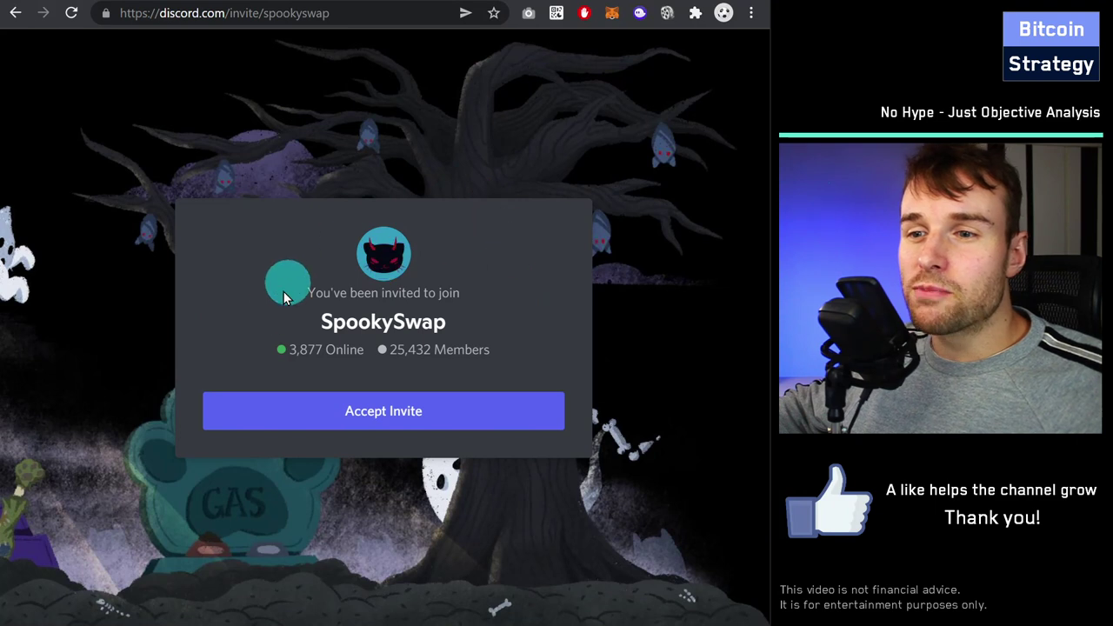
Join the SpookySwap Discord server and open its #faucet channel.
left_click(311, 407)
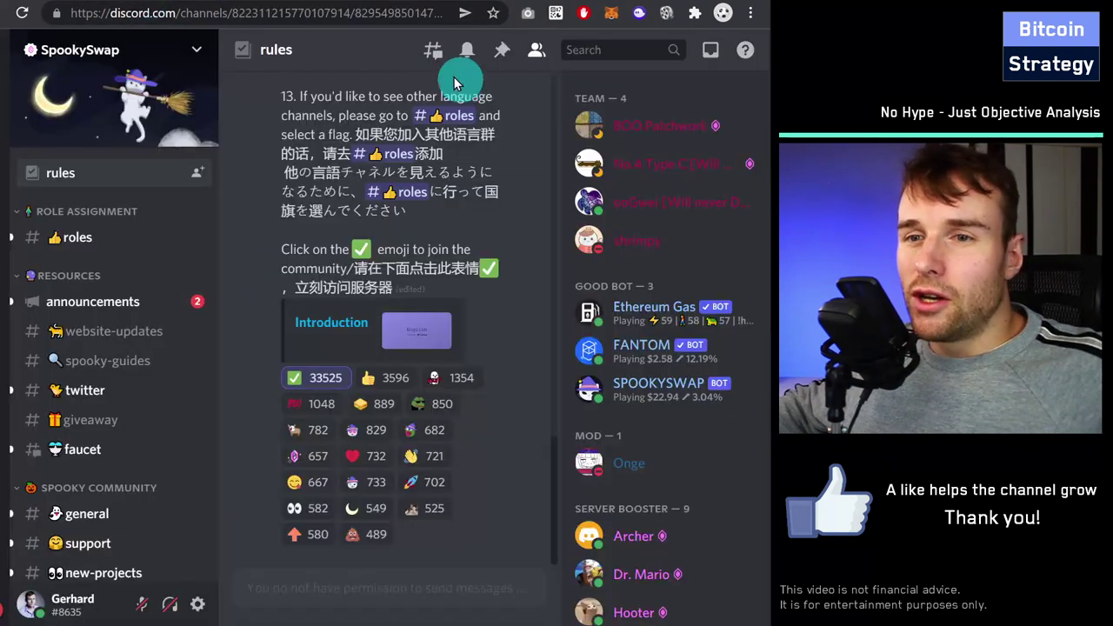
left_click(365, 410)
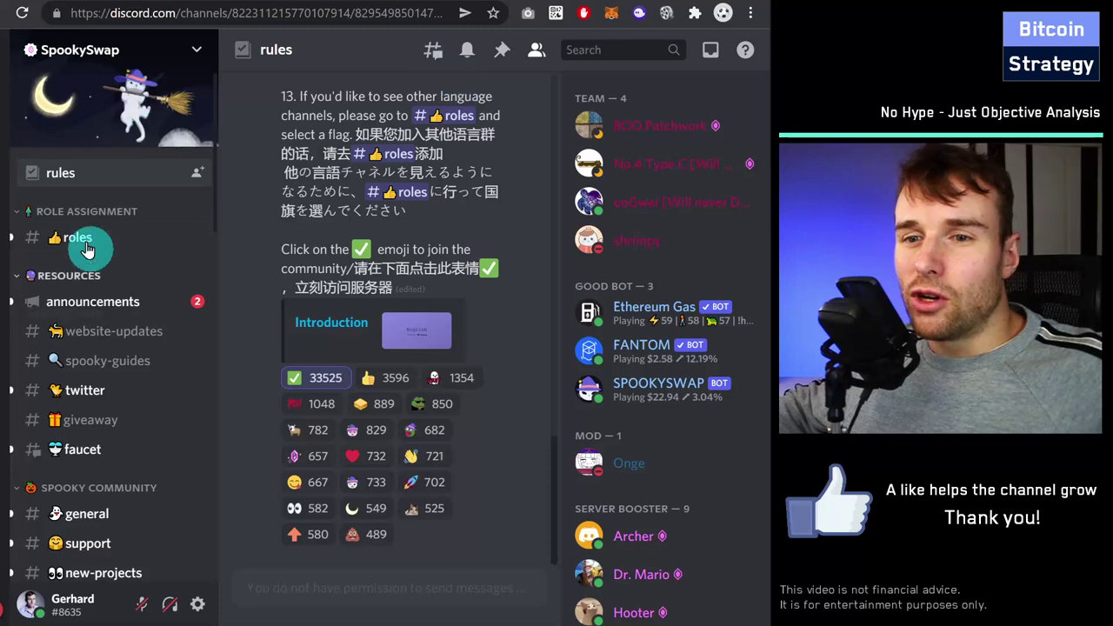
left_click(78, 459)
Post !faucet and open the profile of the Fantom Tip Bot that replied.
scroll(322, 373, "down", 3)
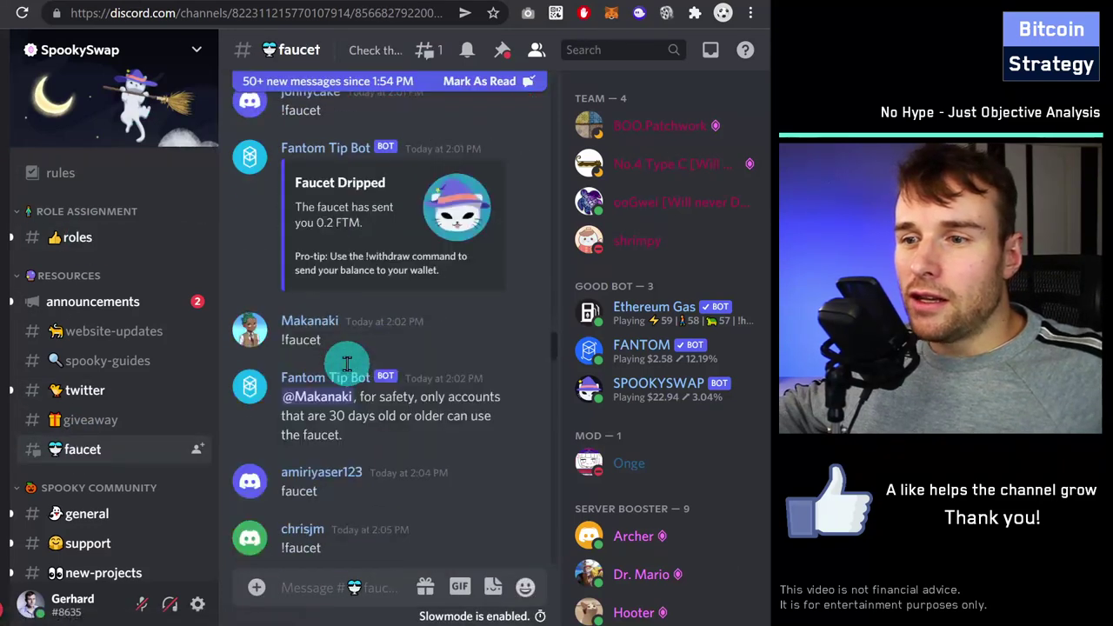
scroll(365, 400, "down", 3)
type("!")
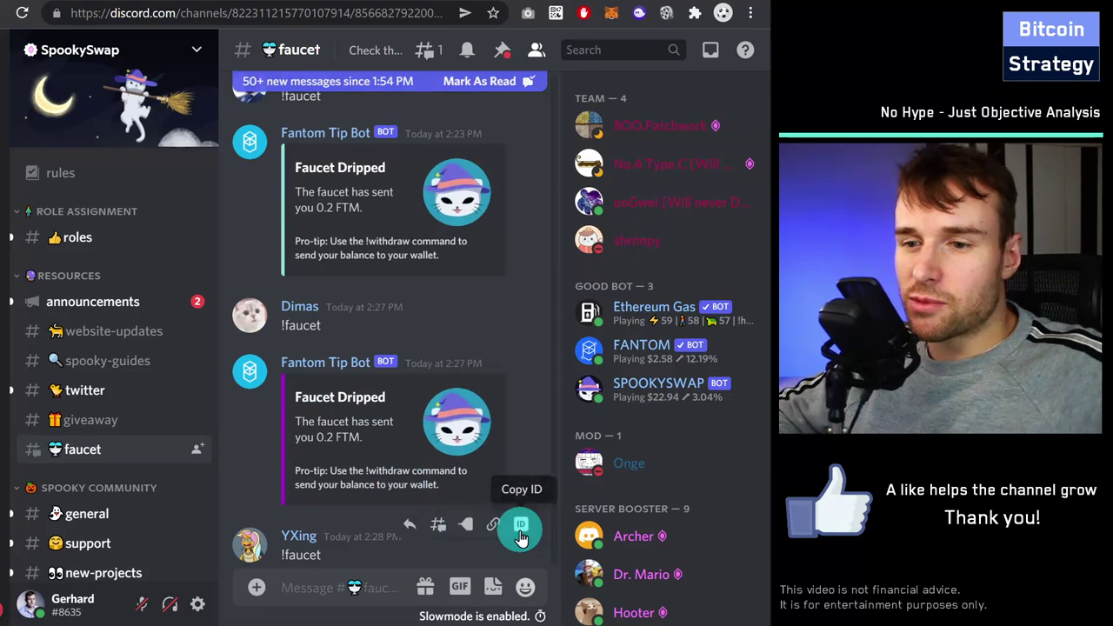
type("faucet")
key("Return")
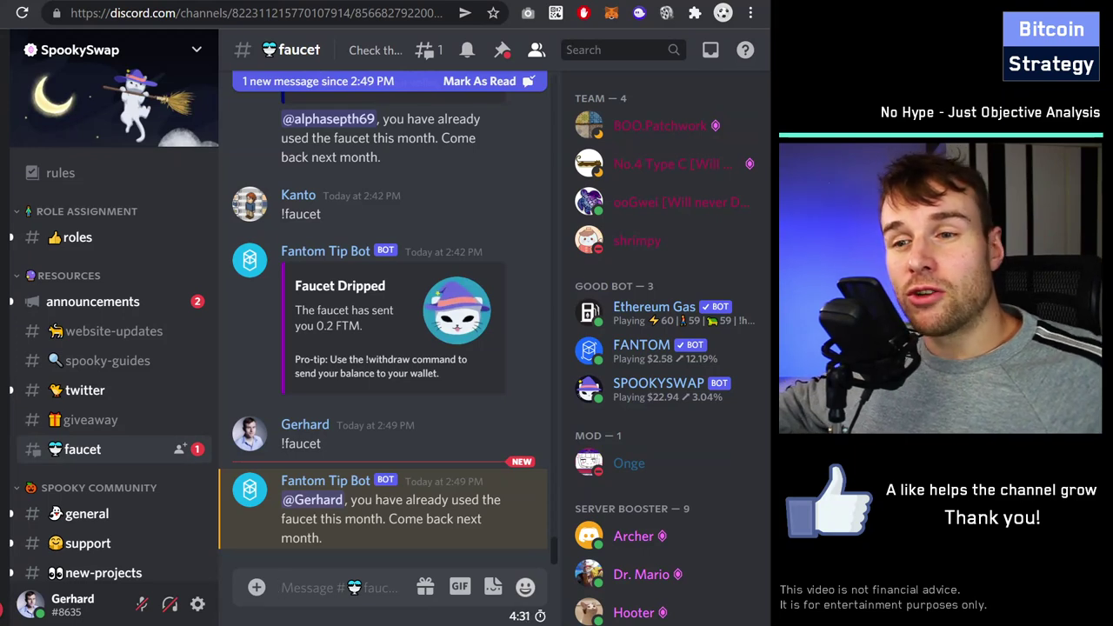
mouse_move(329, 261)
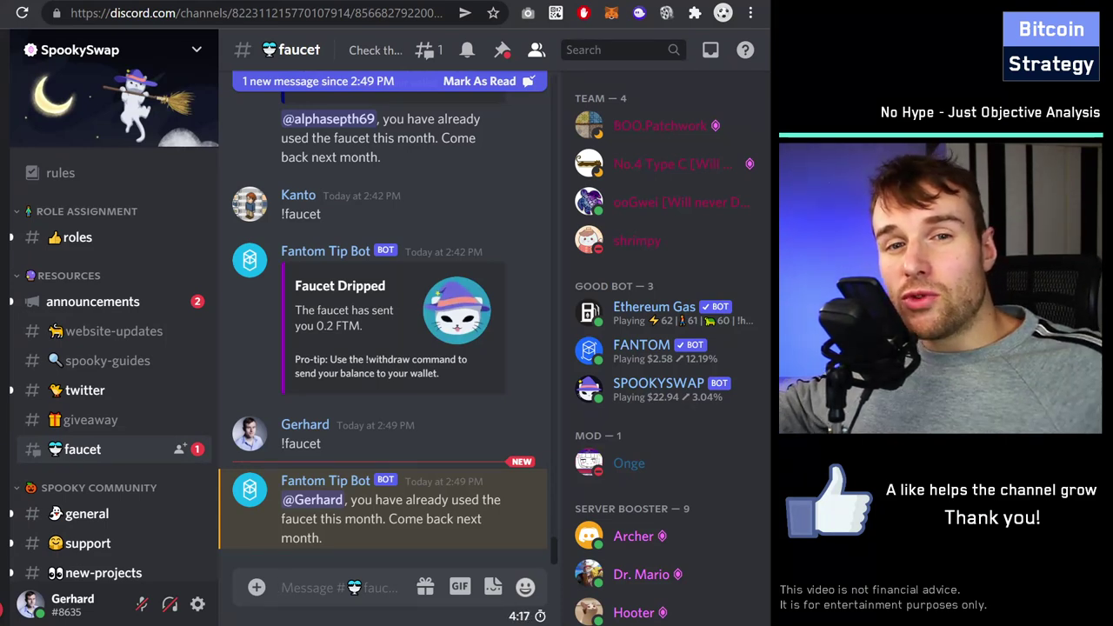
mouse_move(330, 313)
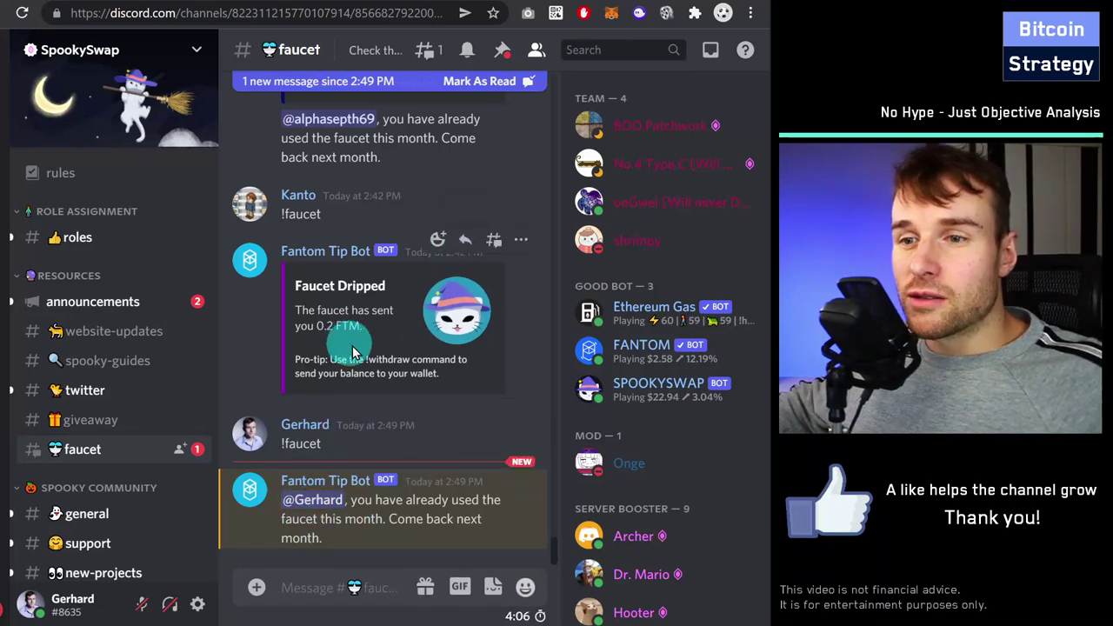
left_click(329, 254)
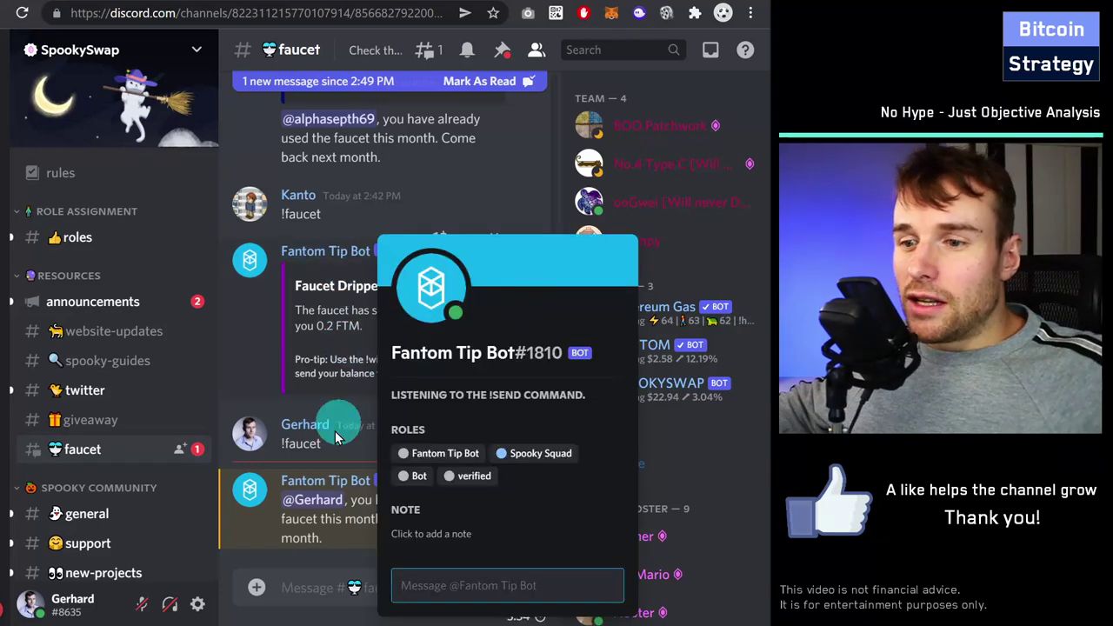
Start a direct message to Fantom Tip Bot and copy the FTM wallet address from MetaMask.
left_click(440, 585)
type("!withdraw")
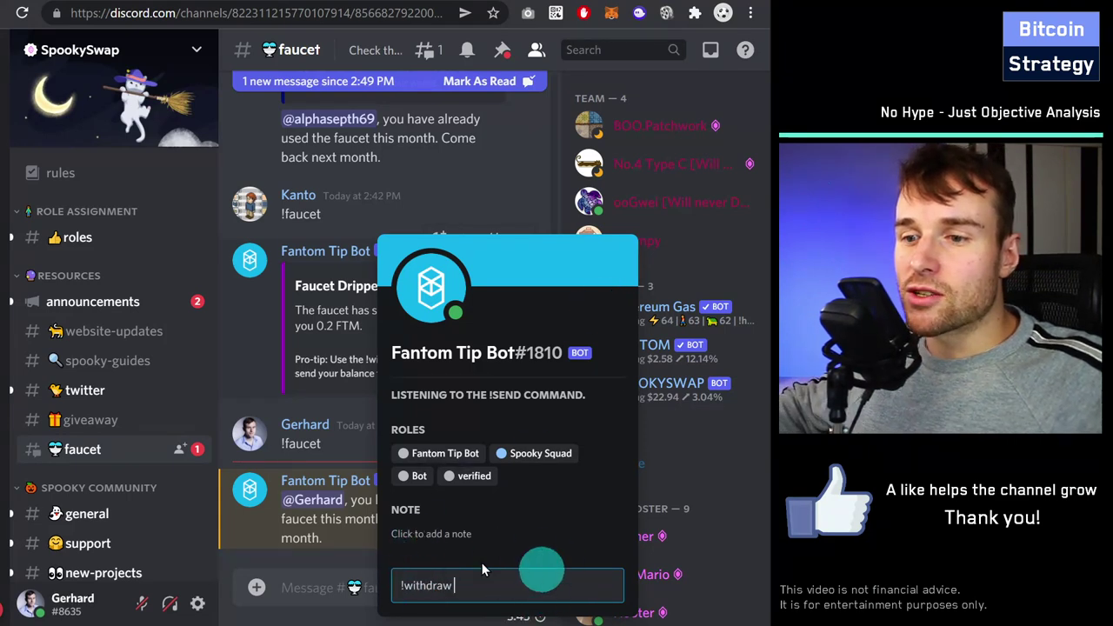
left_click(612, 15)
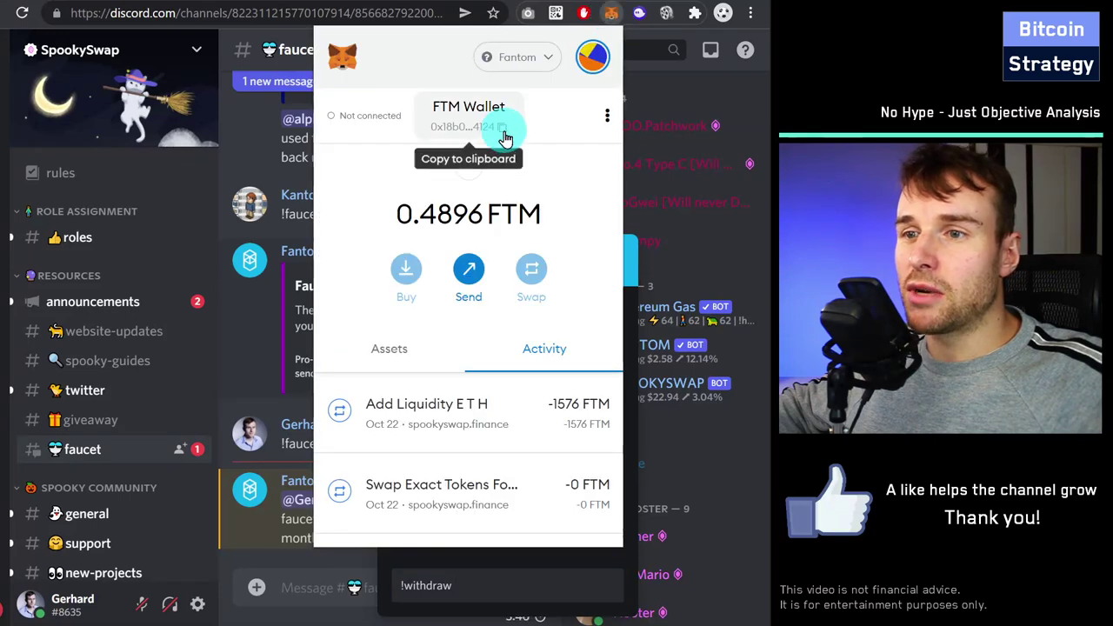
left_click(502, 133)
left_click(489, 587)
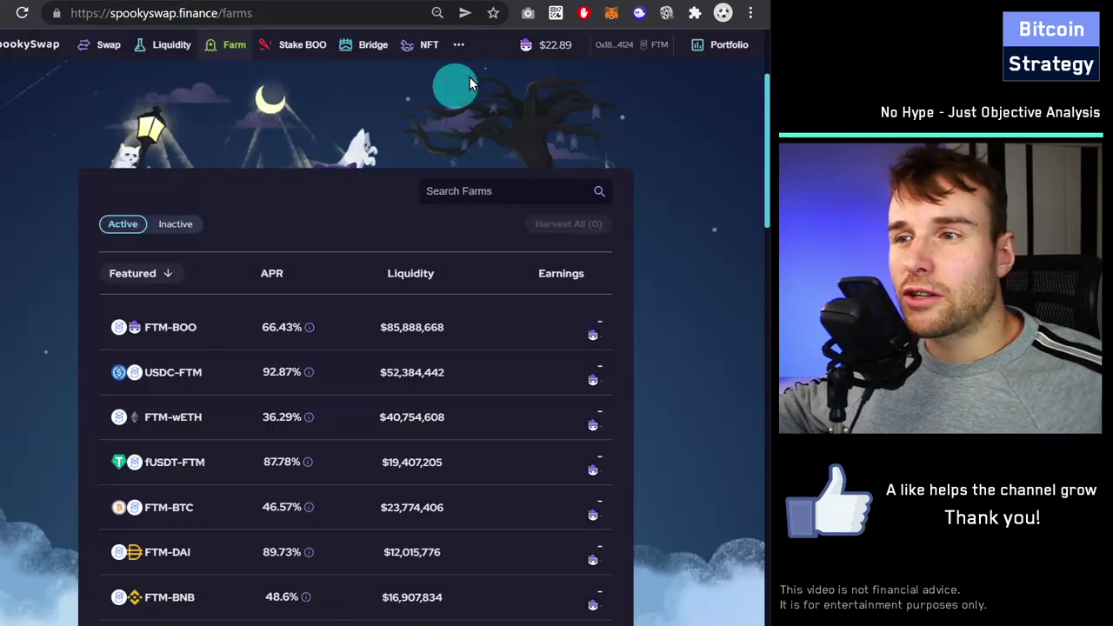
Open the Portfolio and view the wallet's token balances in MetaMask Assets.
left_click(725, 45)
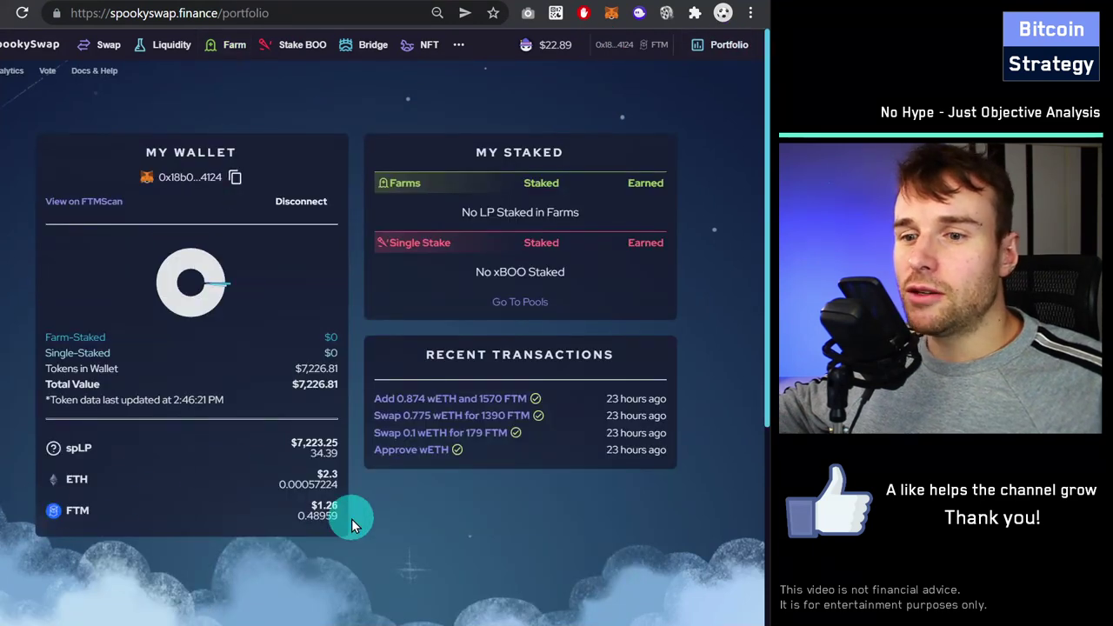
left_click(612, 12)
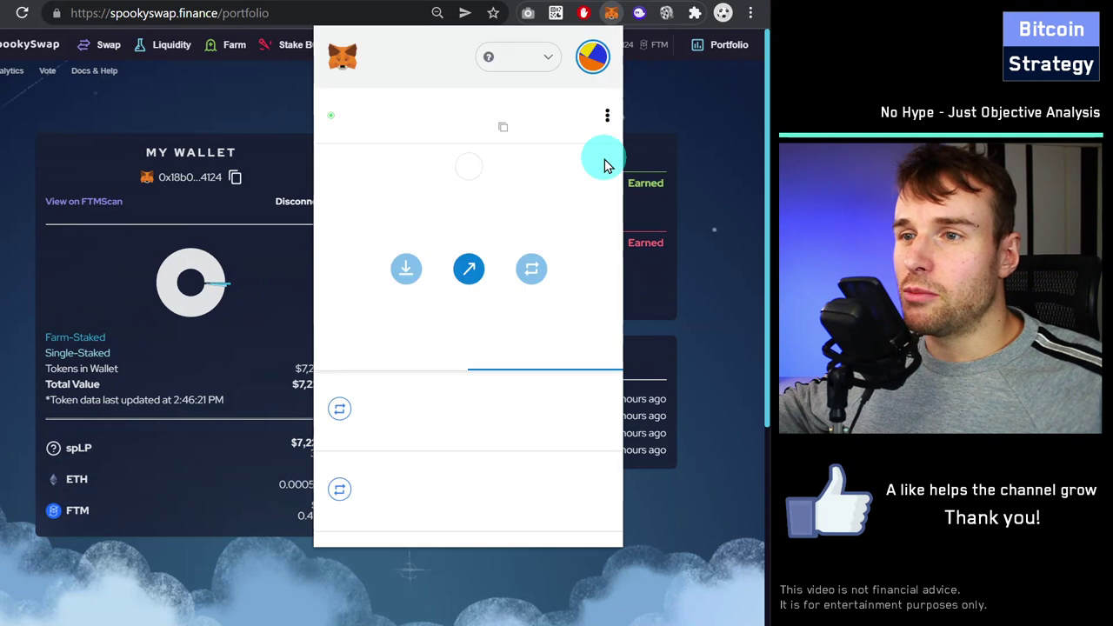
left_click(397, 349)
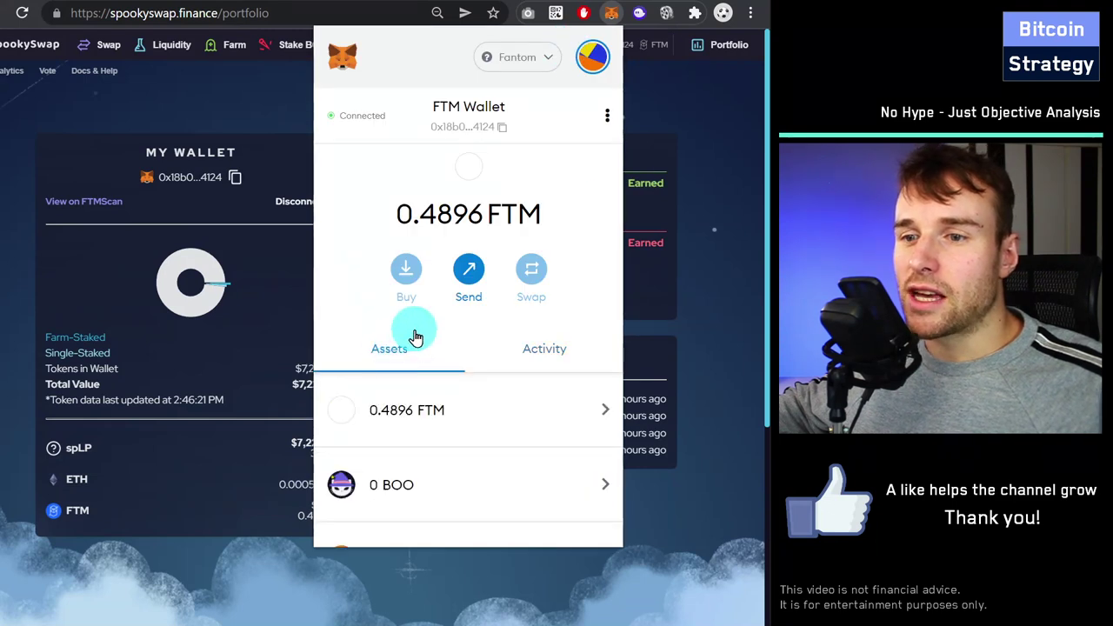
scroll(416, 337, "down", 2)
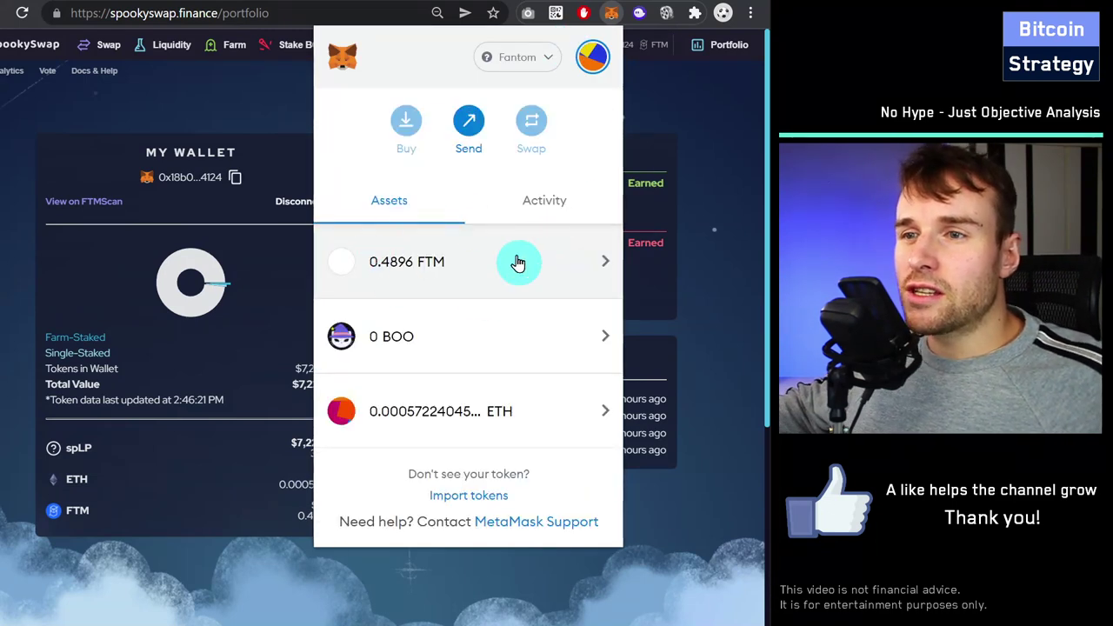
Check the wallet on Ethereum Mainnet, switch back to Fantom, then return to Swap.
left_click(521, 54)
left_click(470, 188)
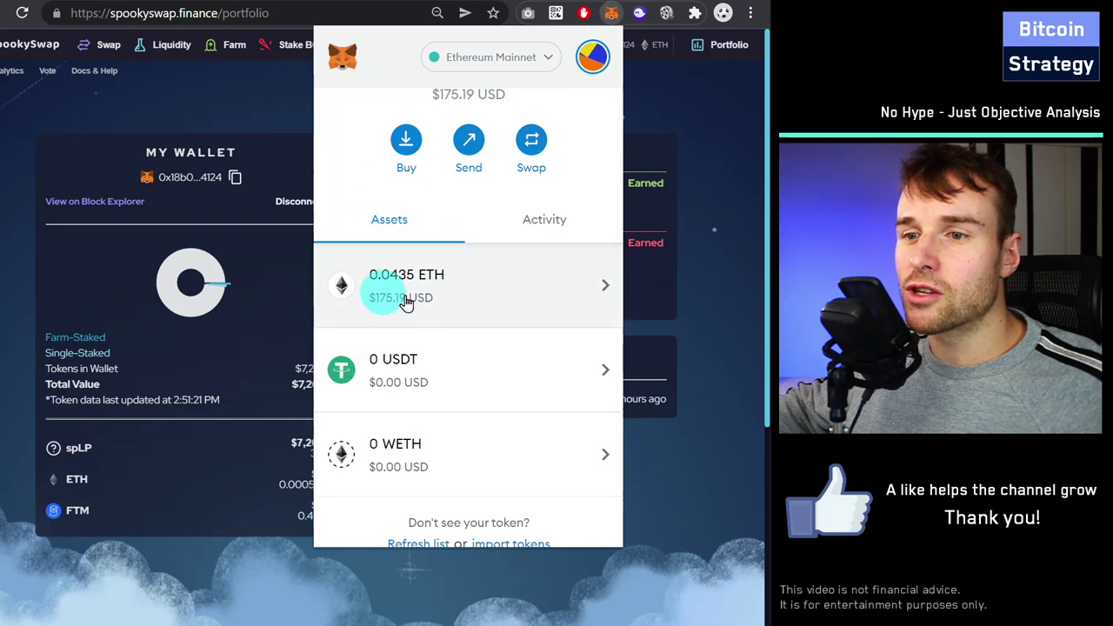
left_click(521, 57)
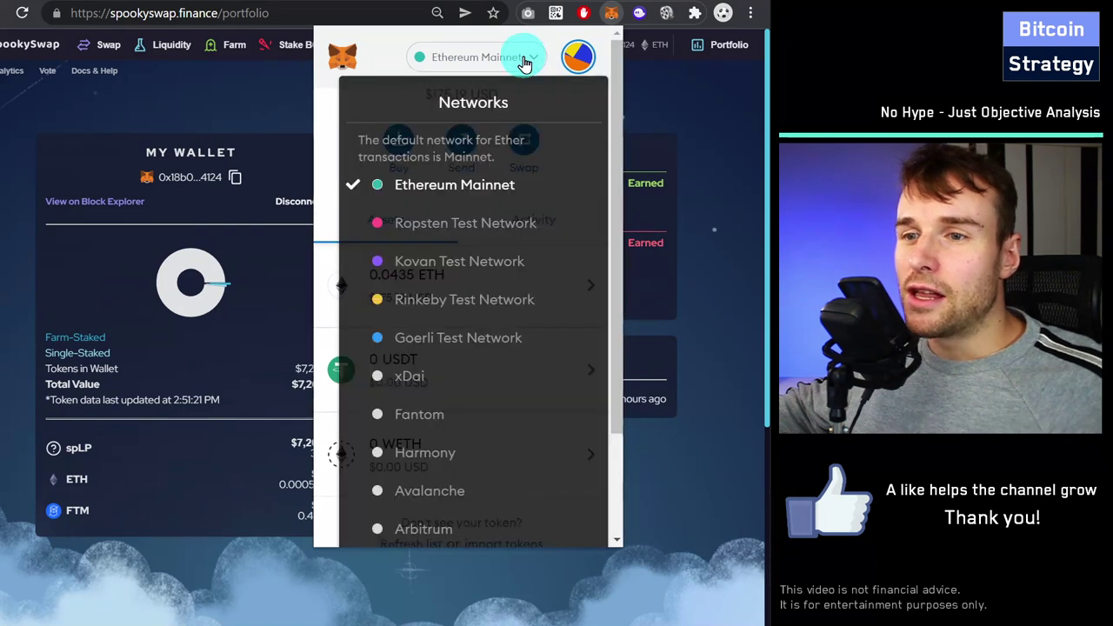
left_click(435, 418)
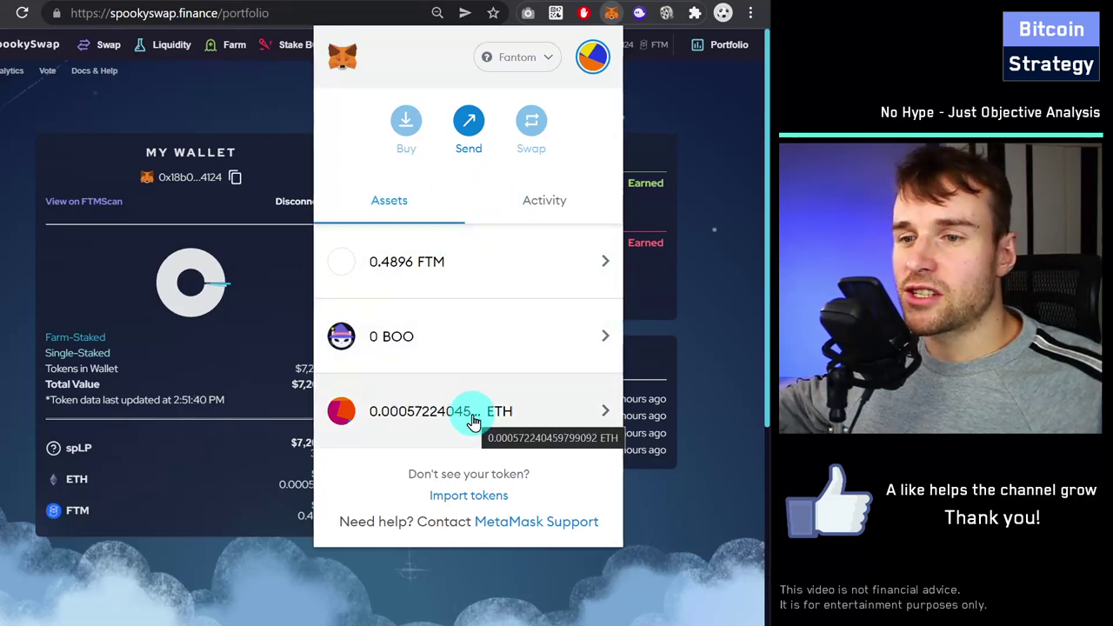
left_click(197, 336)
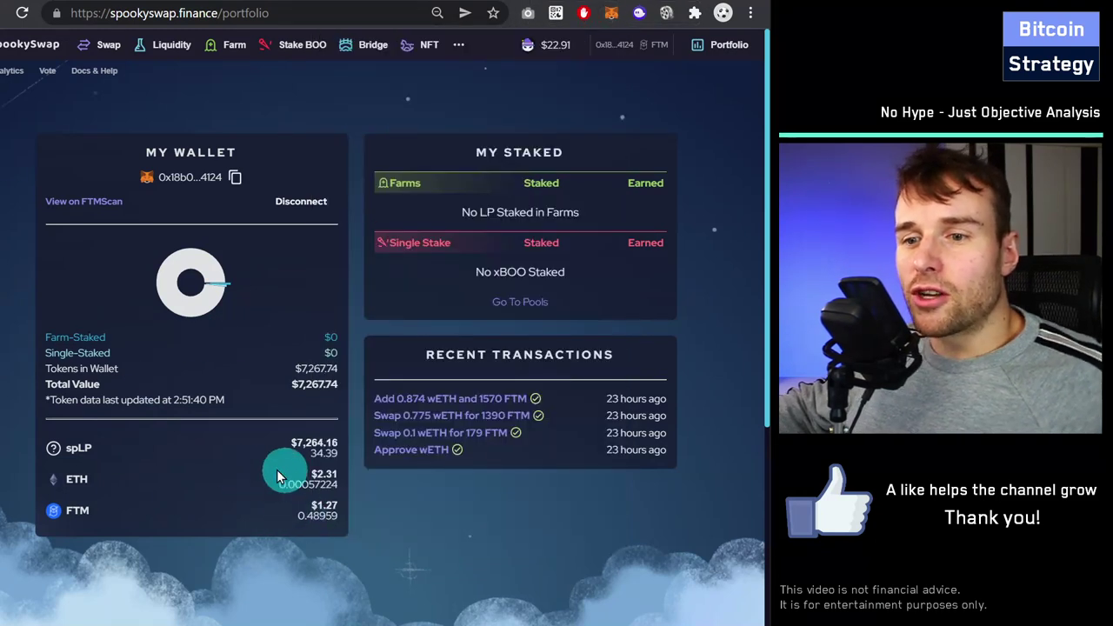
left_click(102, 47)
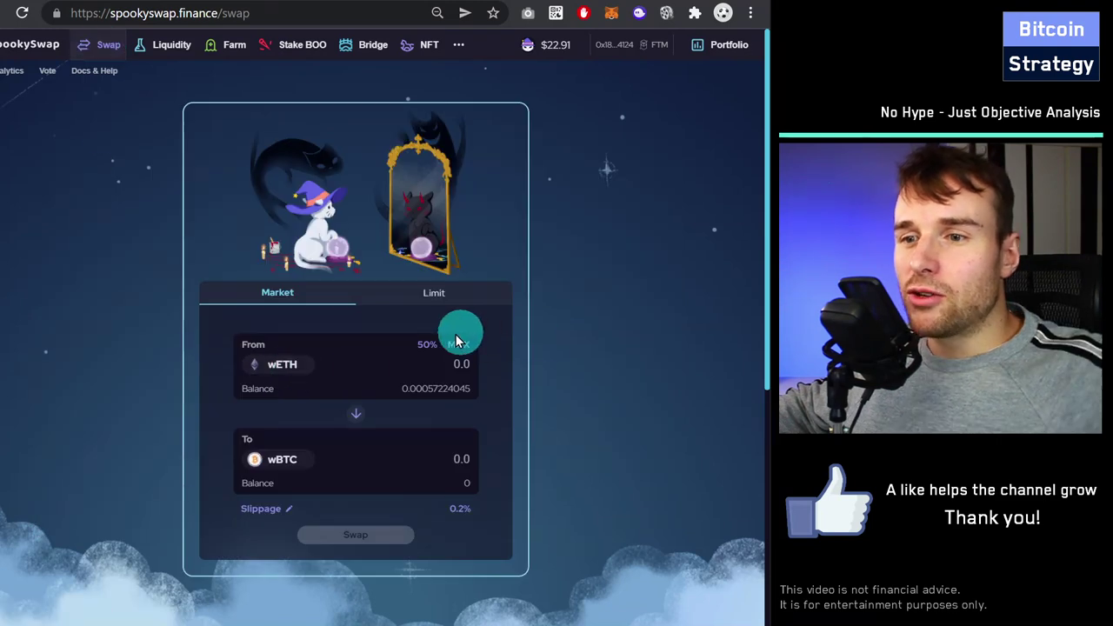
Quote half the wETH balance as a swap into FTM, about 0.4477 FTM.
left_click(425, 345)
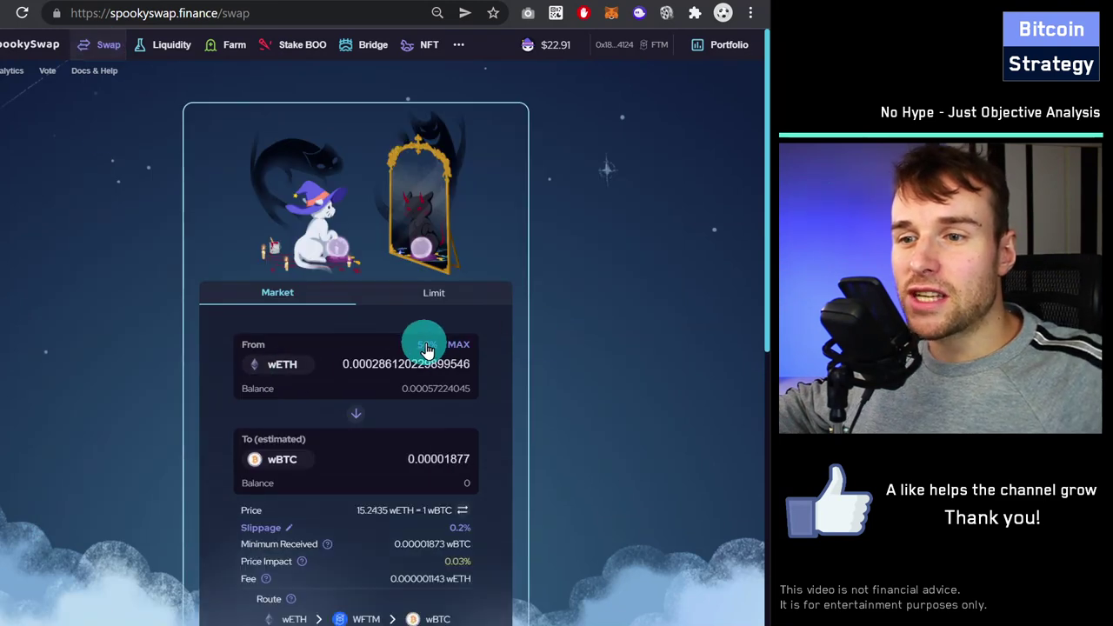
left_click(287, 459)
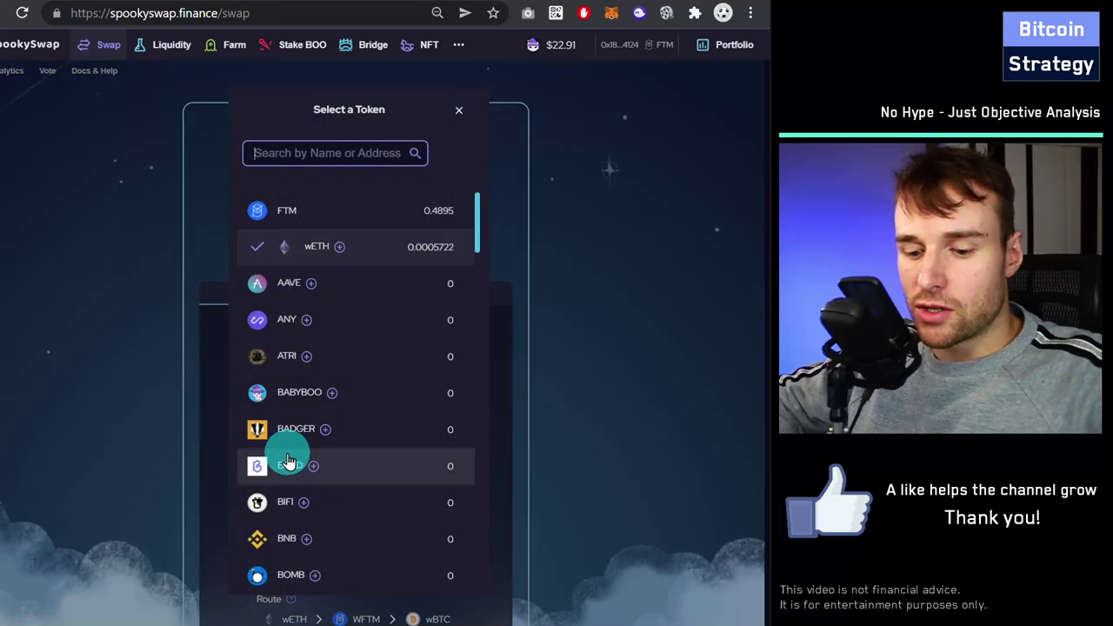
type("ftm")
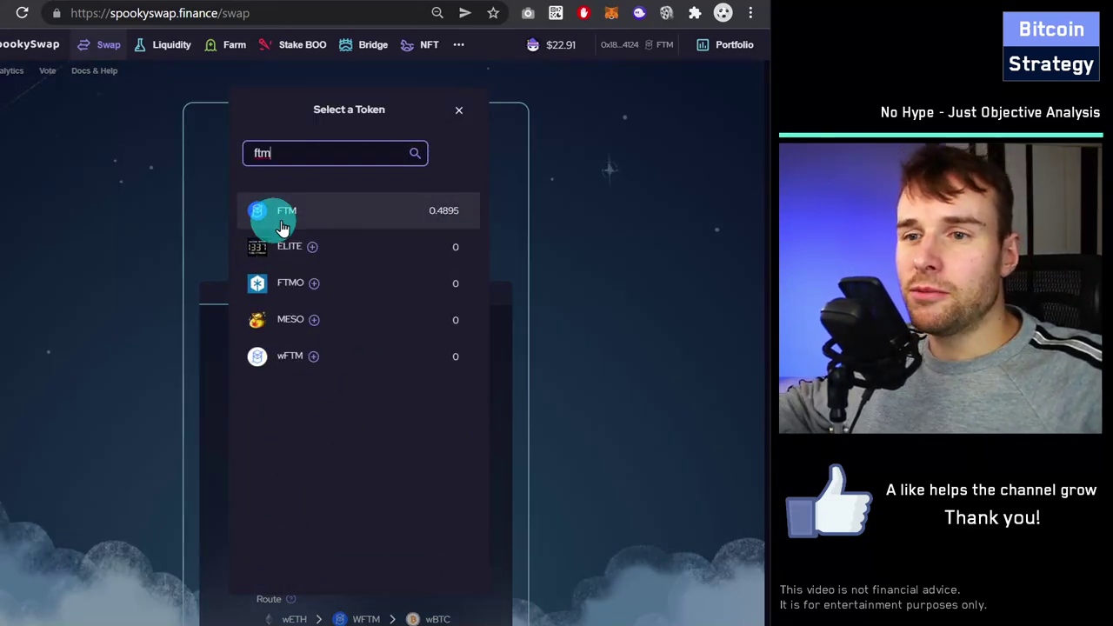
left_click(282, 213)
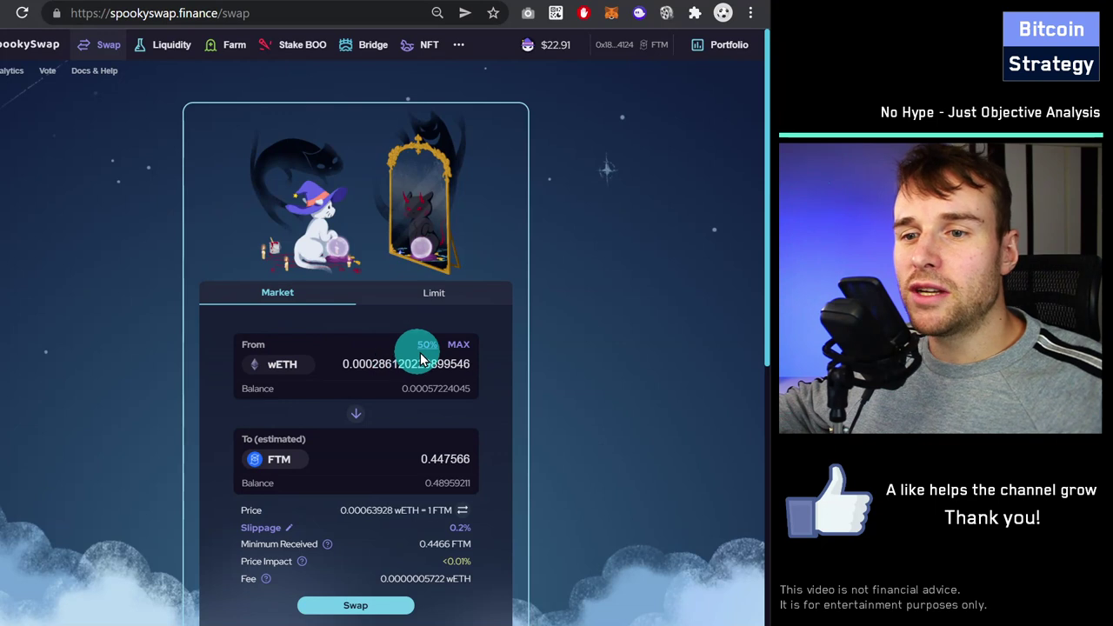
scroll(287, 455, "down", 2)
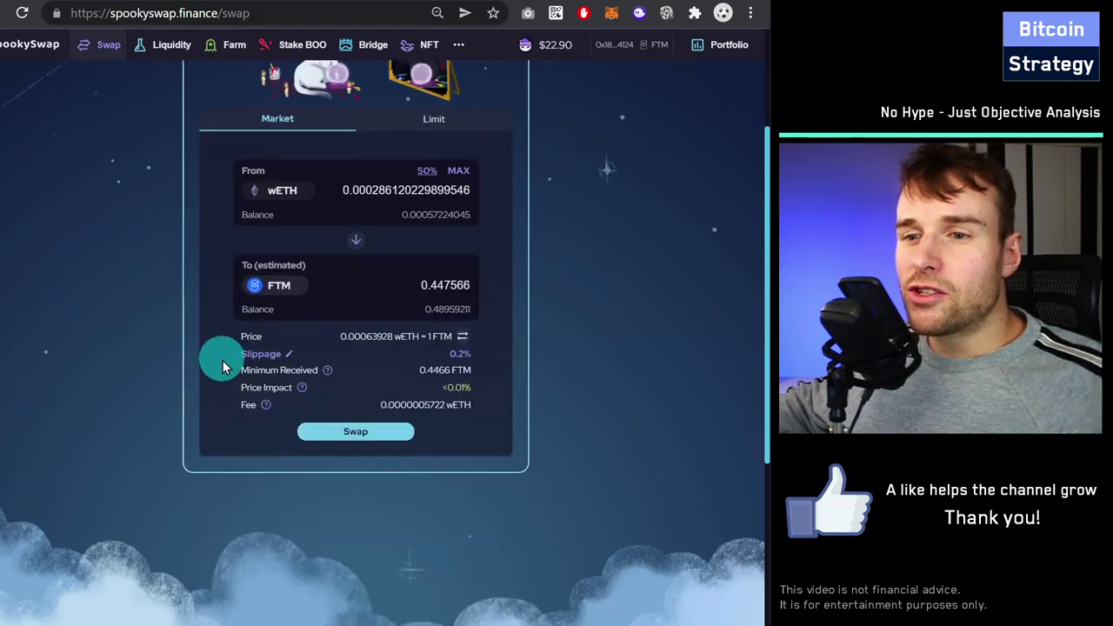
Check the slippage tolerance and leave it at 0.2%.
left_click(293, 360)
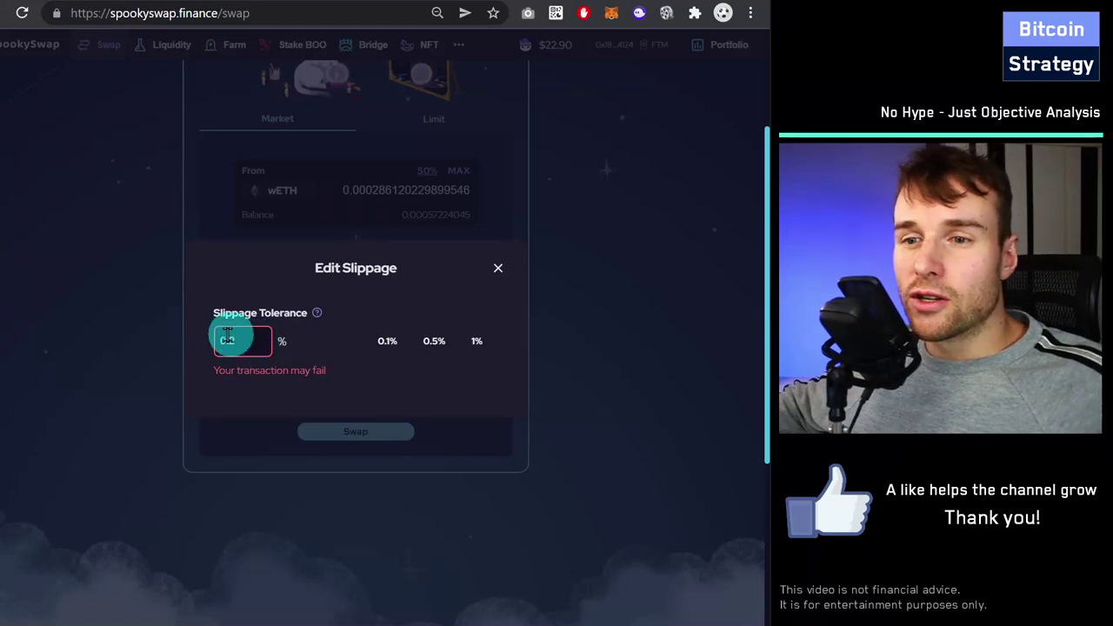
double_click(231, 341)
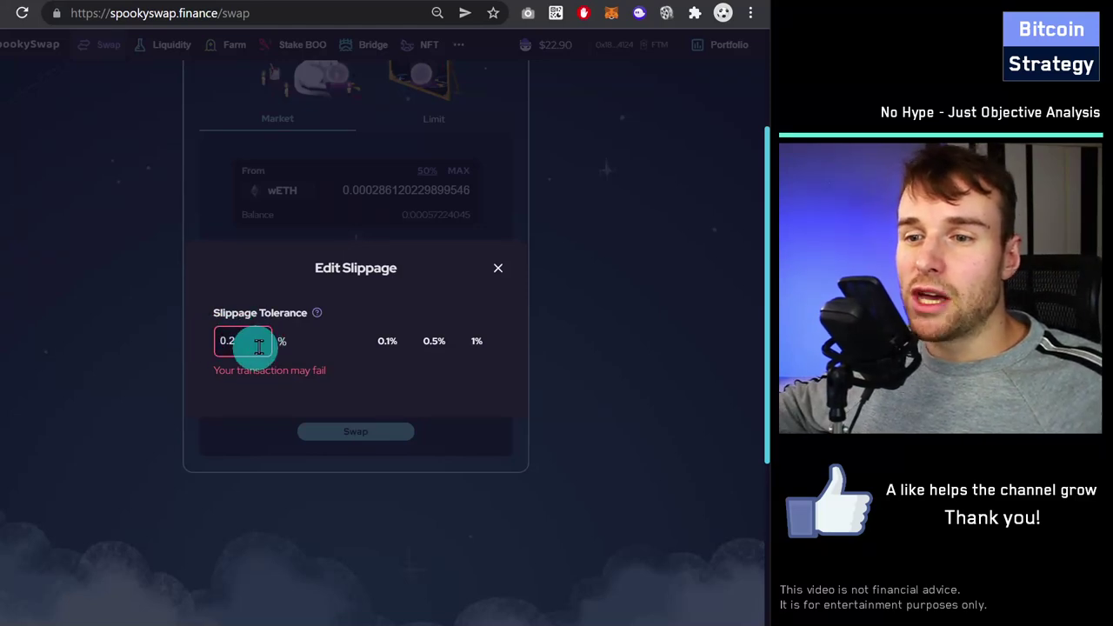
left_click(499, 275)
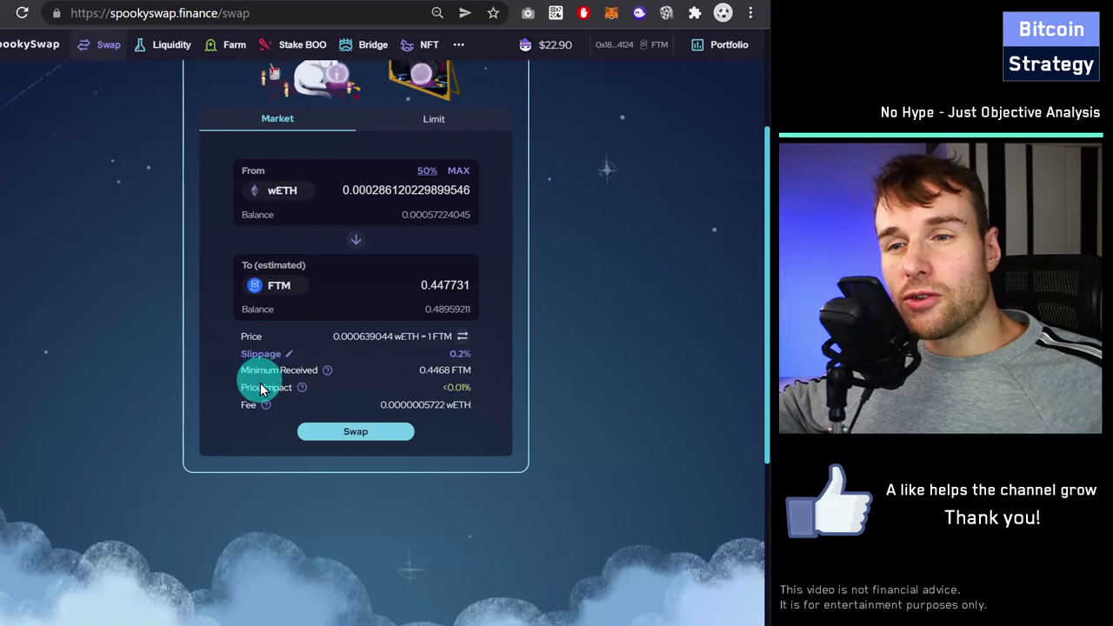
scroll(257, 370, "up", 2)
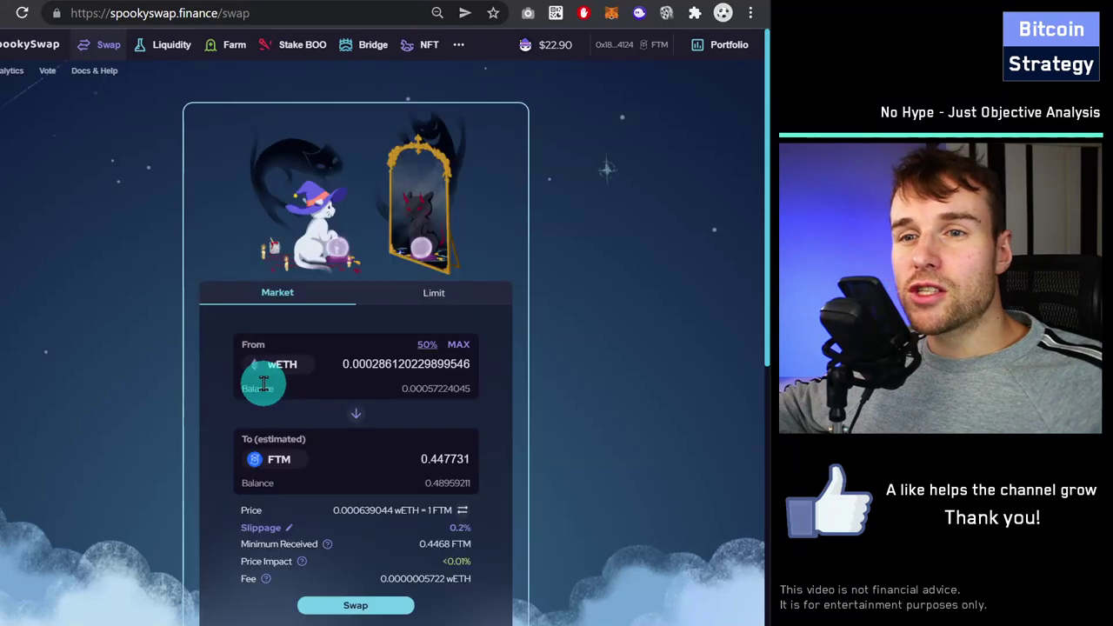
left_click(163, 54)
Enter the maximum wETH in the FTM-wETH liquidity form, showing insufficient FTM balance.
scroll(128, 188, "down", 2)
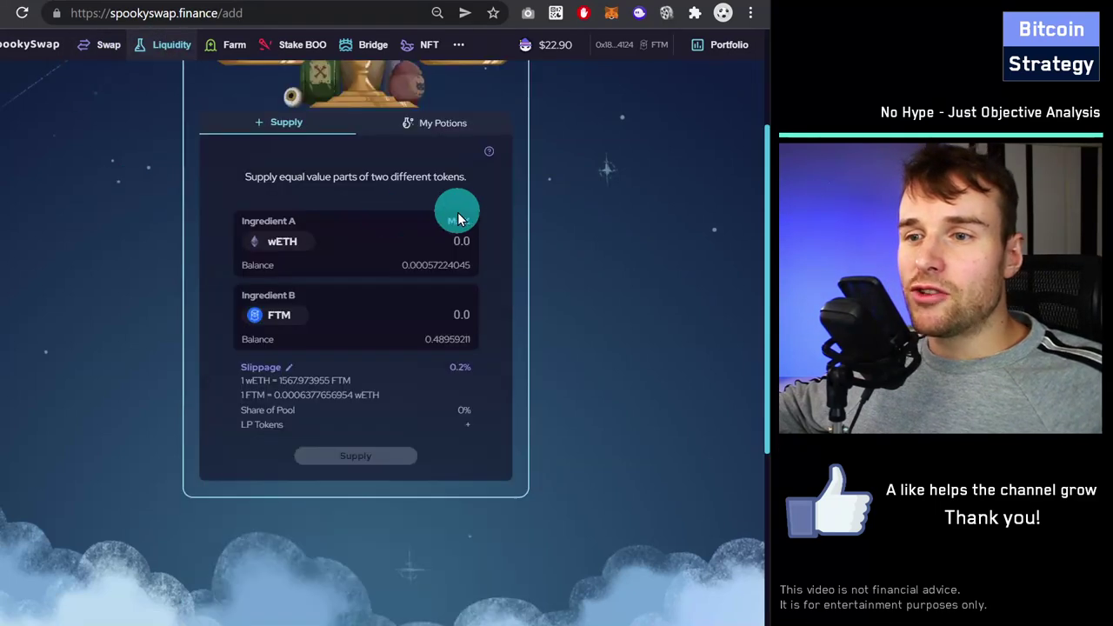
left_click(459, 219)
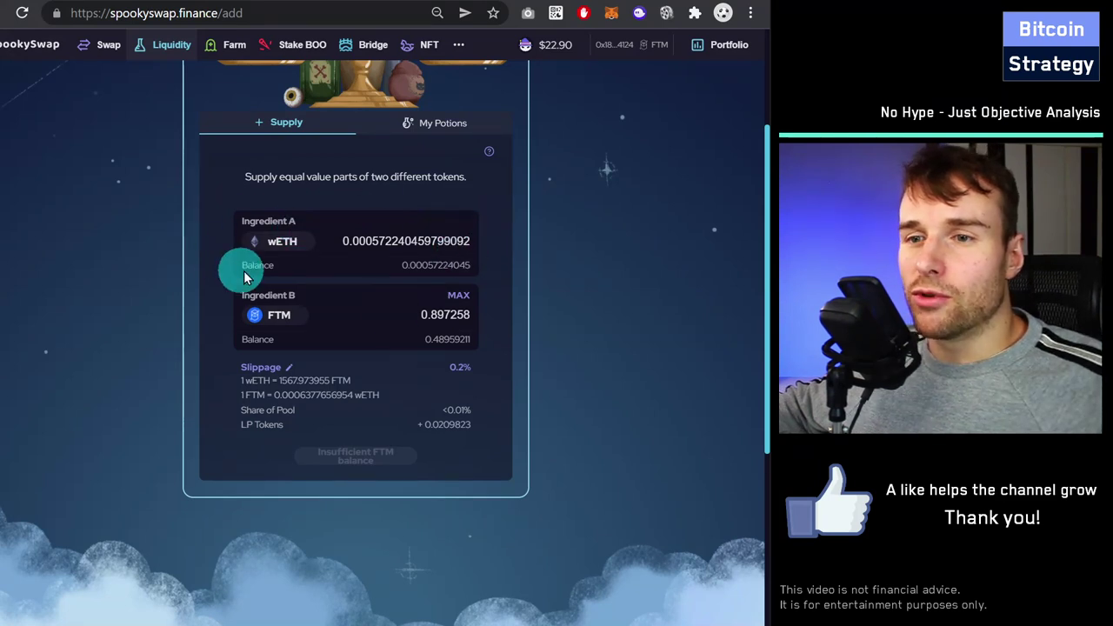
left_click(456, 298)
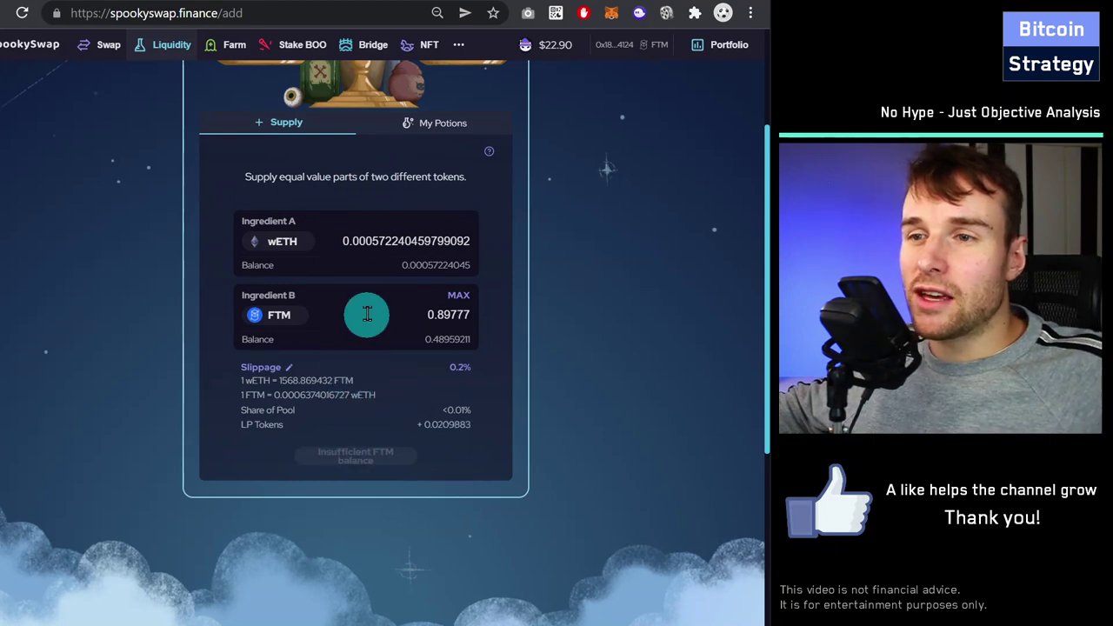
left_click(434, 127)
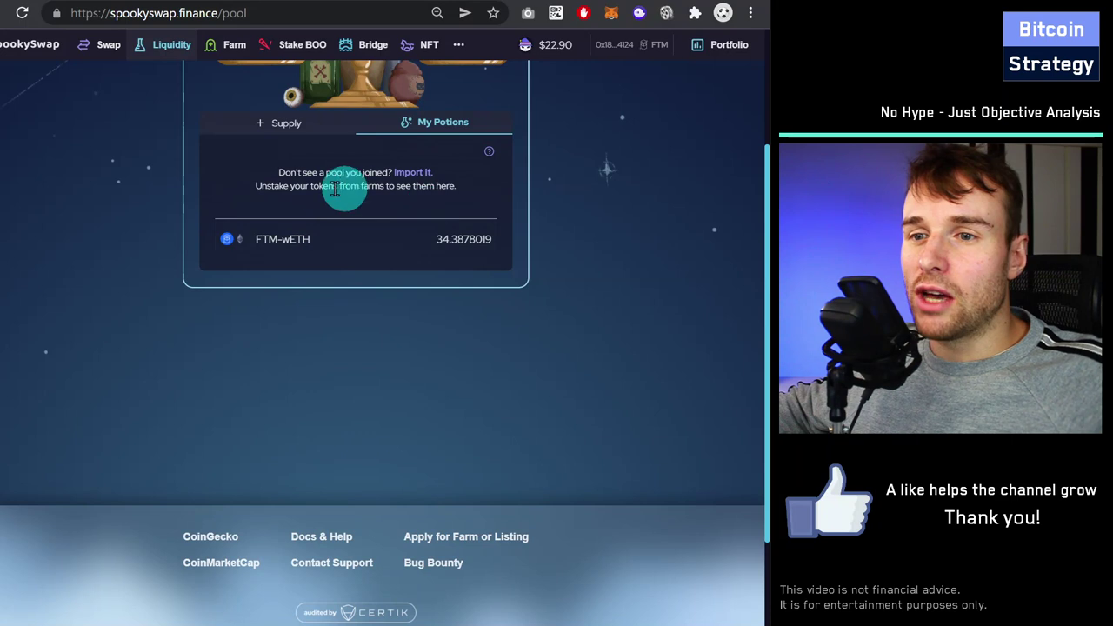
Inspect the FTM-wETH position of 34.3878019 pool tokens, then go to Portfolio.
left_click(340, 239)
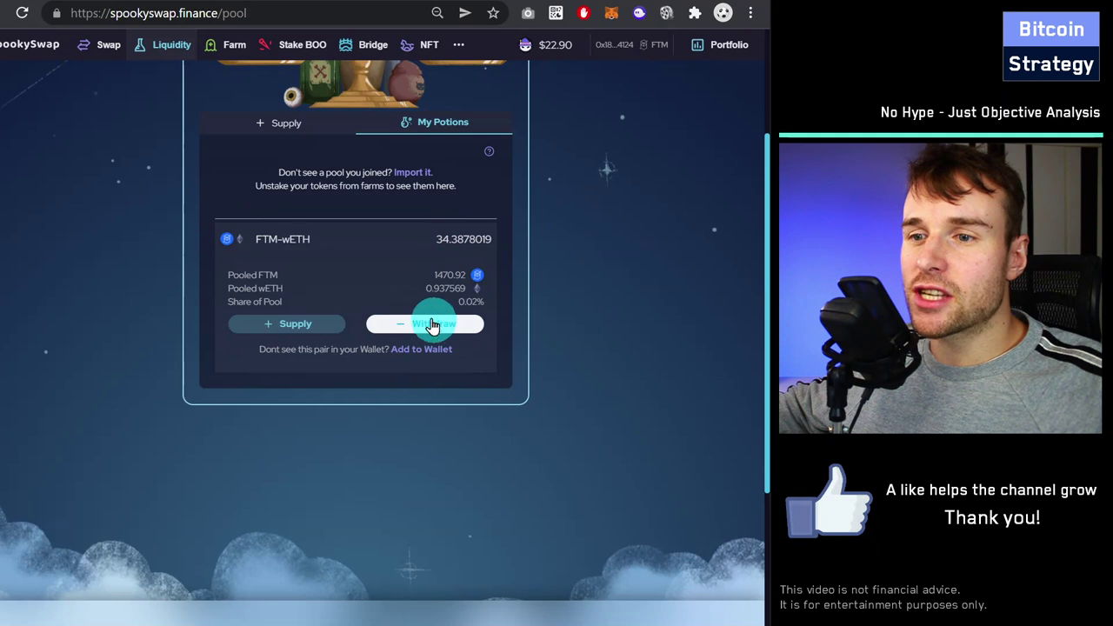
scroll(426, 277, "up", 2)
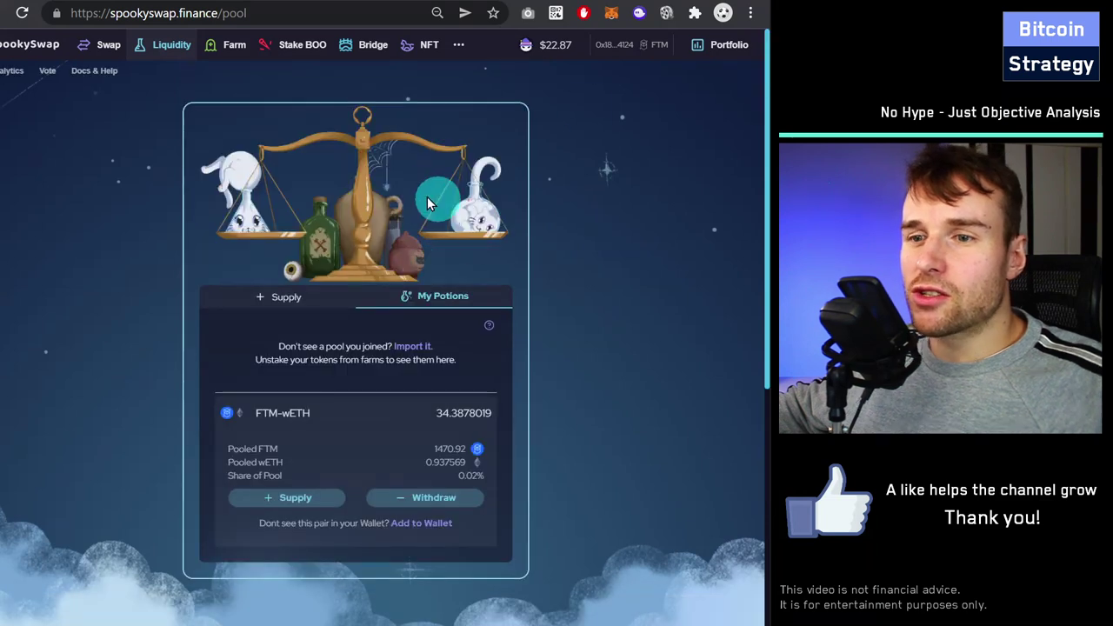
left_click(730, 47)
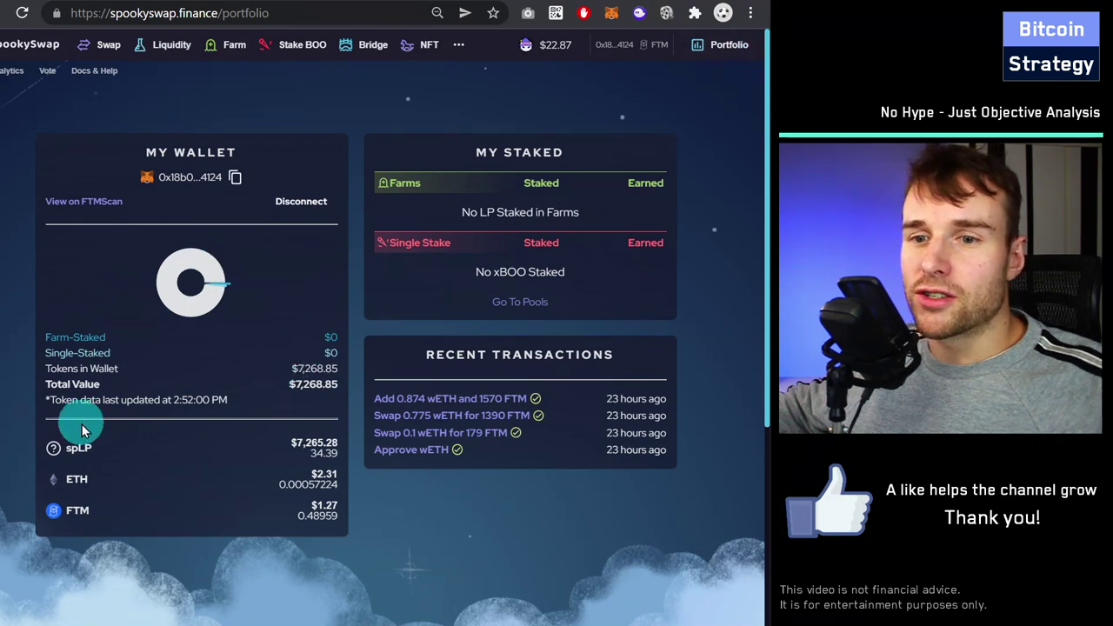
Highlight the $7,265.28 spLP value within the $7,268.85 wallet total.
left_click(120, 445)
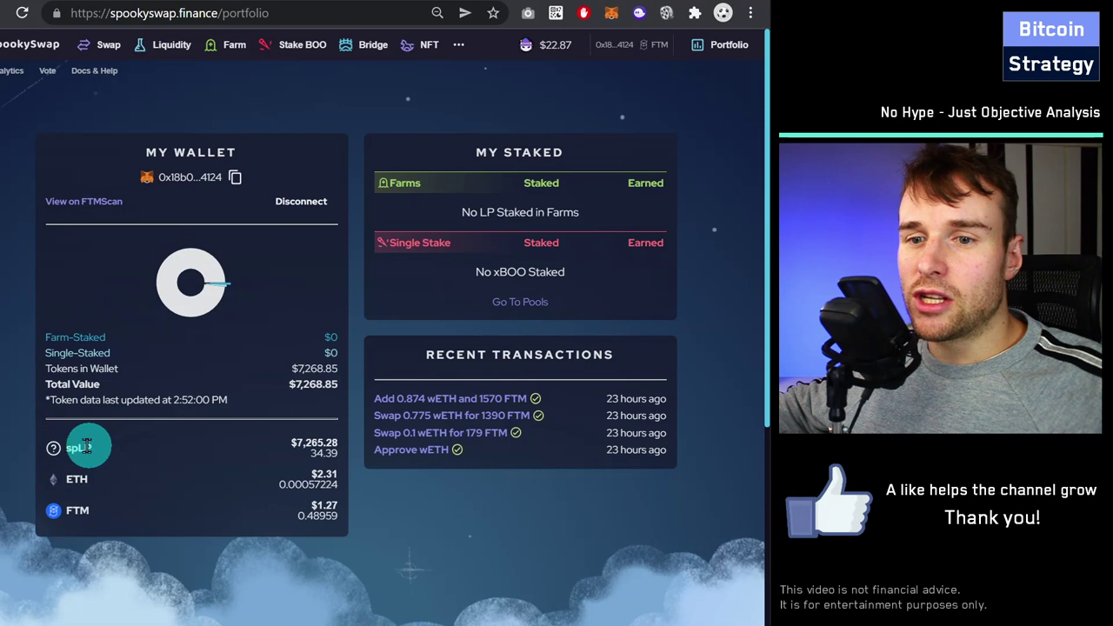
mouse_move(297, 439)
left_mouse_down()
mouse_move(357, 447)
mouse_move(346, 463)
left_mouse_up()
left_click(294, 443)
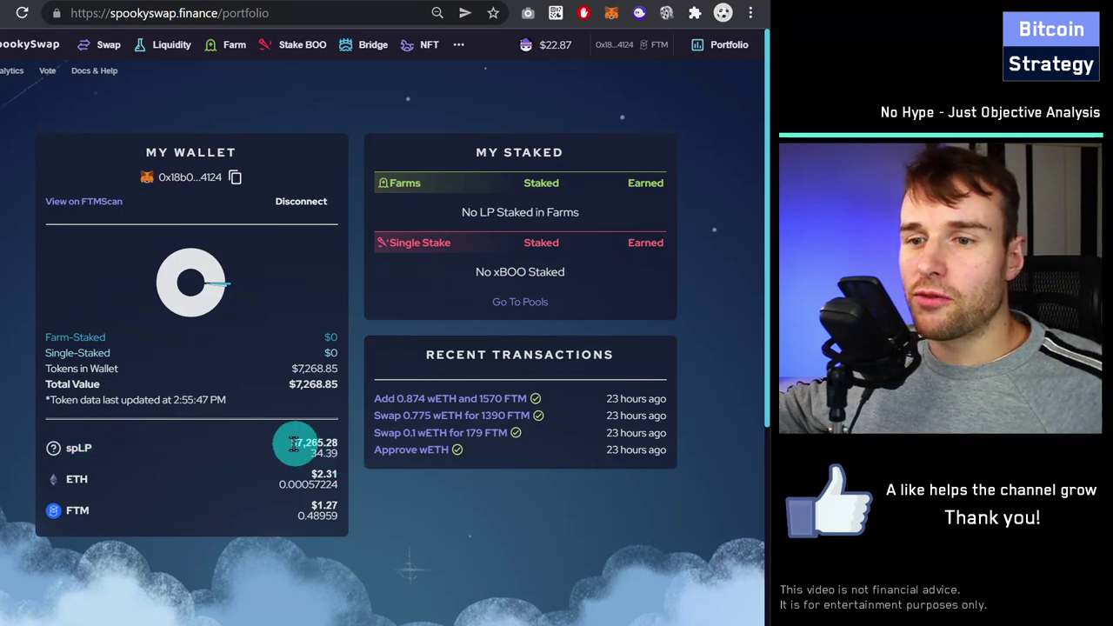
left_click_drag(337, 443, 279, 439)
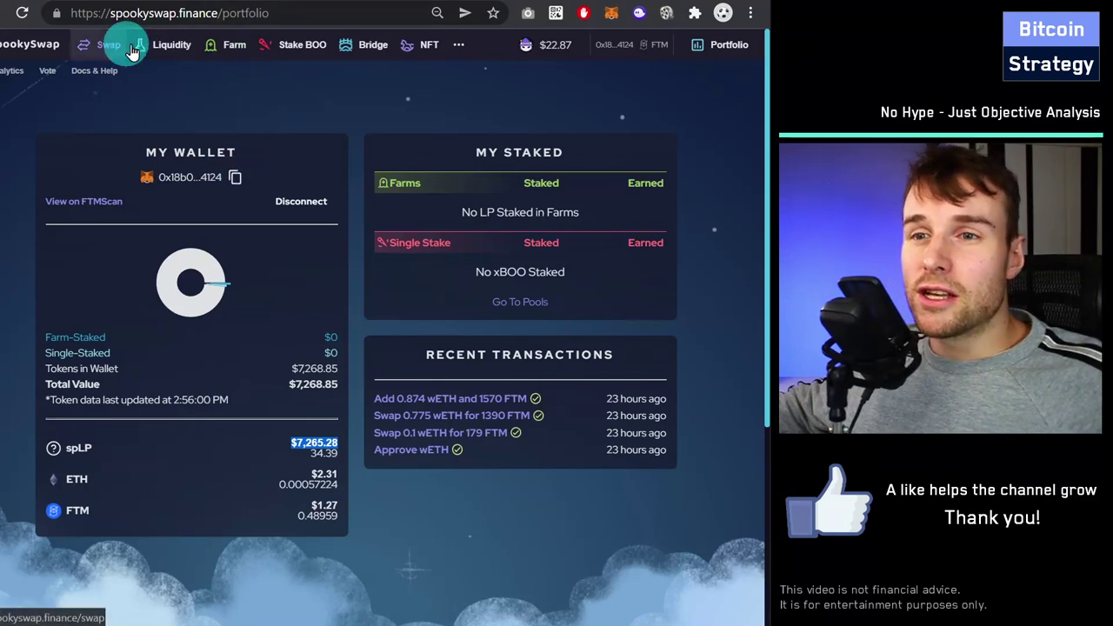
Review the xBOO rate, roughly 23% APR and STEP 2 reward pools on Stake BOO.
left_click(303, 43)
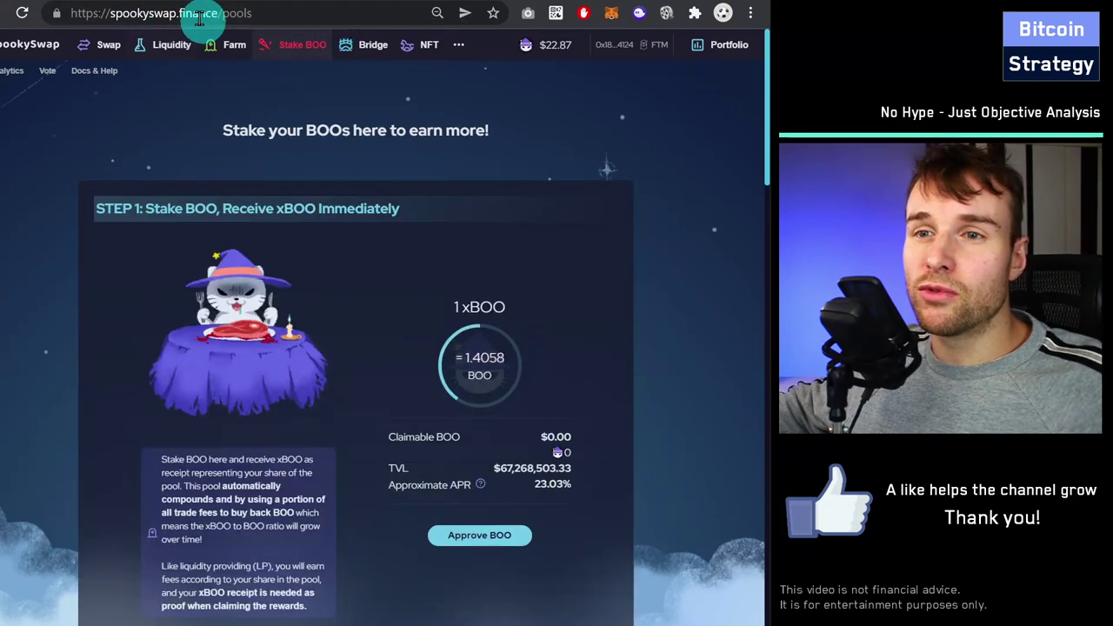
left_click(344, 292)
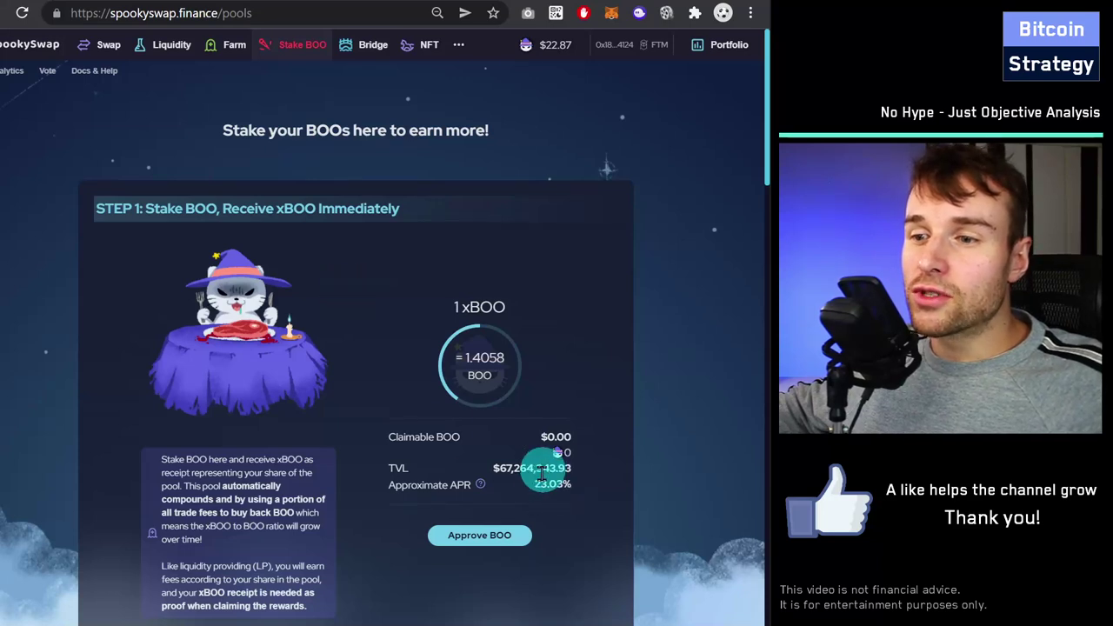
scroll(556, 487, "down", 5)
scroll(675, 206, "down", 1)
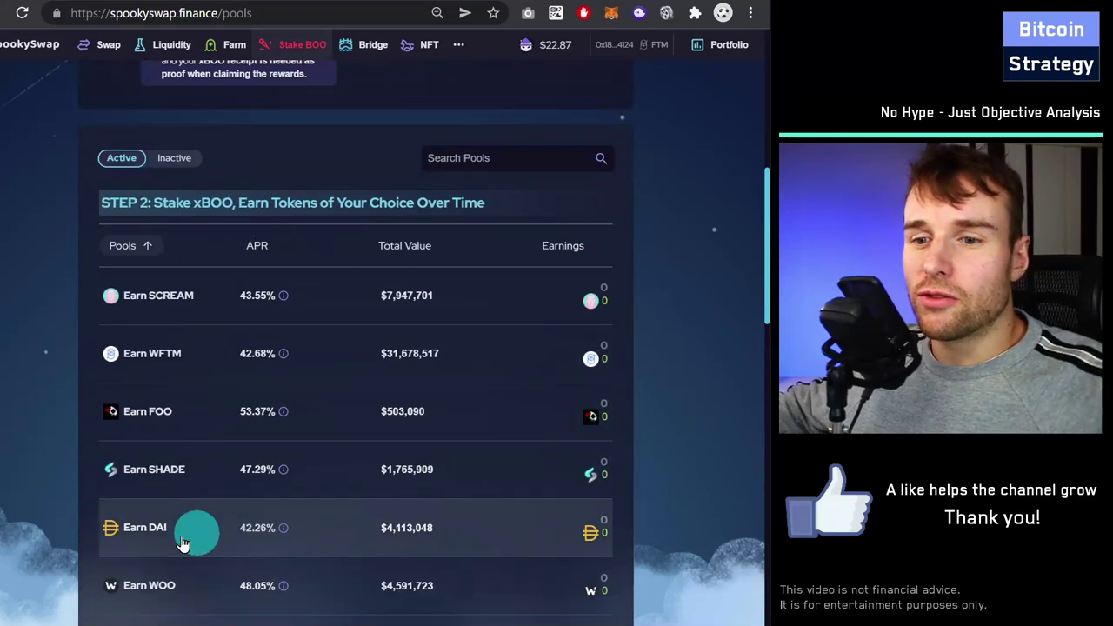
scroll(232, 539, "up", 2)
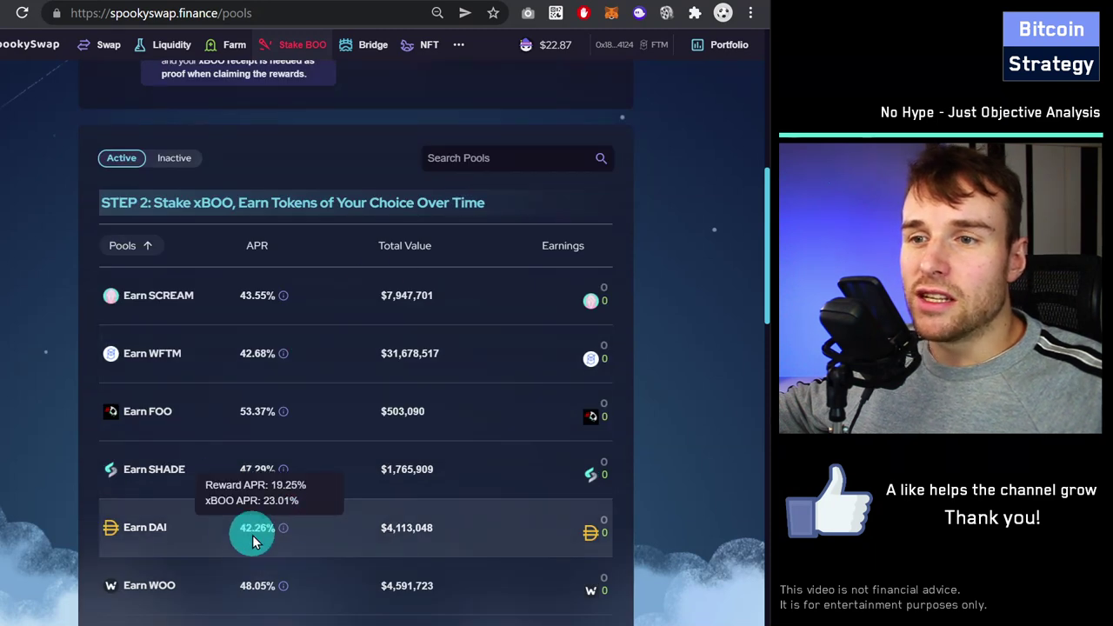
scroll(253, 535, "up", 4)
scroll(252, 535, "up", 2)
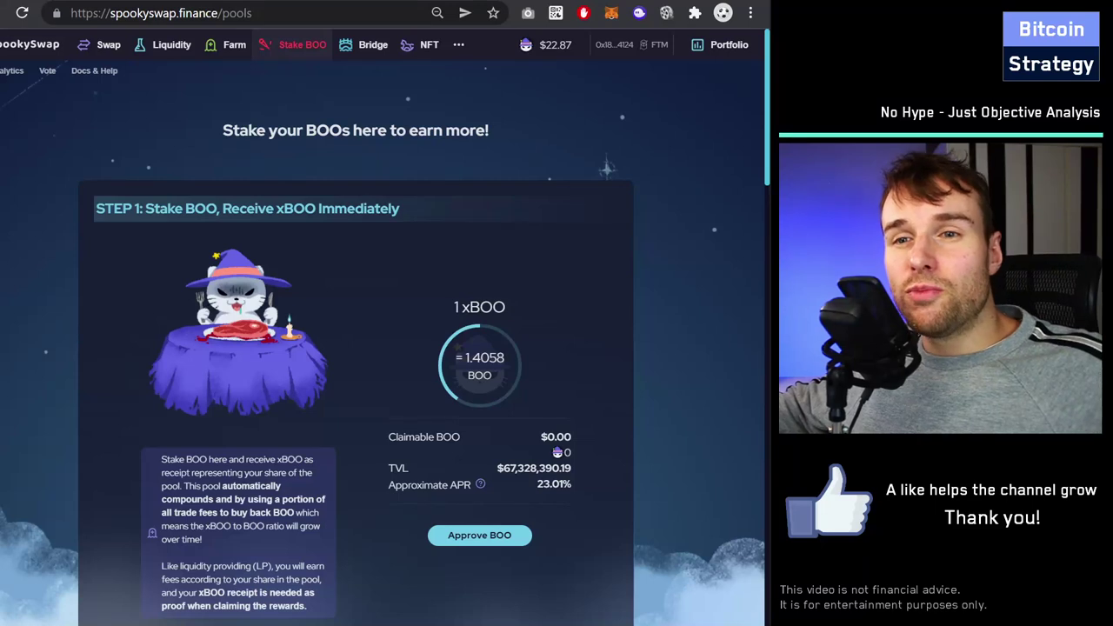
Glance at the swap of 0.000286 wETH for ~0.448 FTM, then revisit Stake BOO.
left_click(81, 47)
scroll(261, 352, "down", 2)
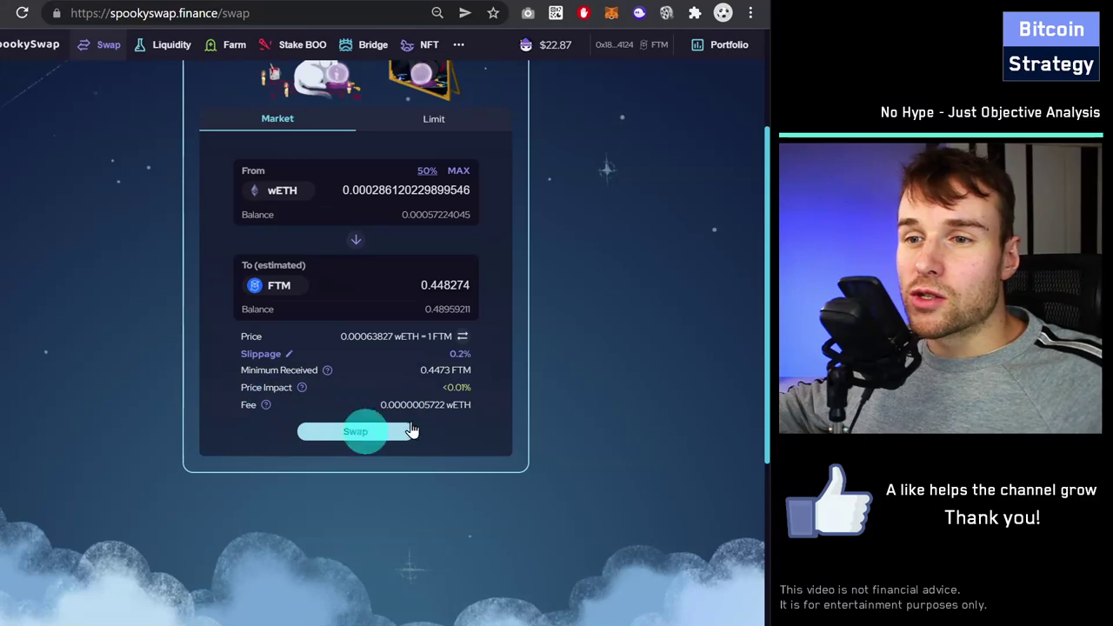
left_click(301, 45)
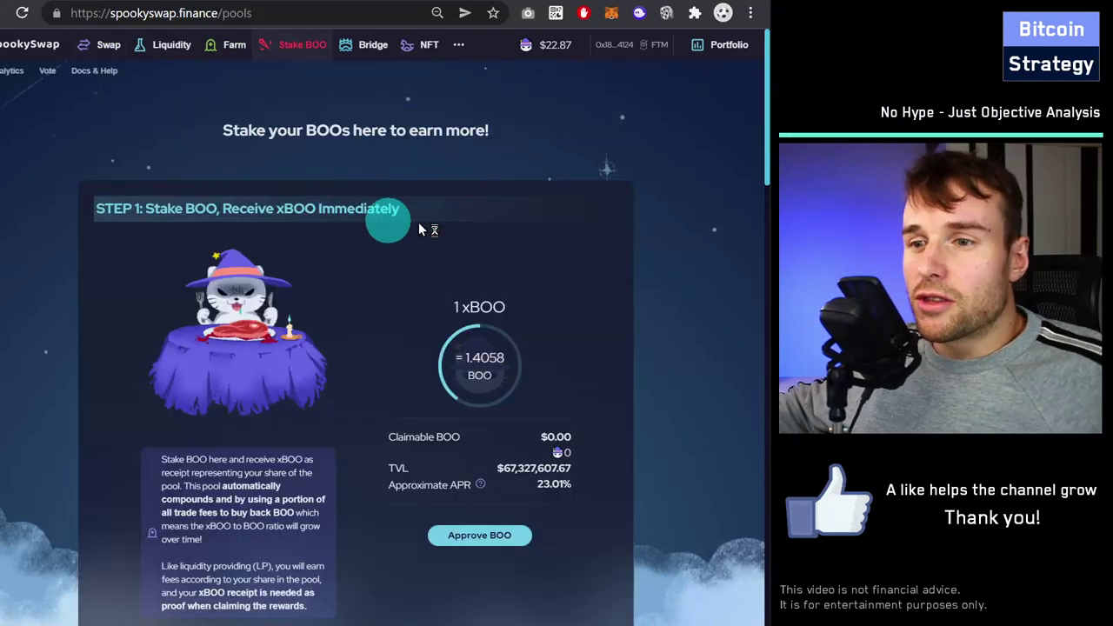
scroll(452, 208, "down", 4)
scroll(261, 223, "up", 5)
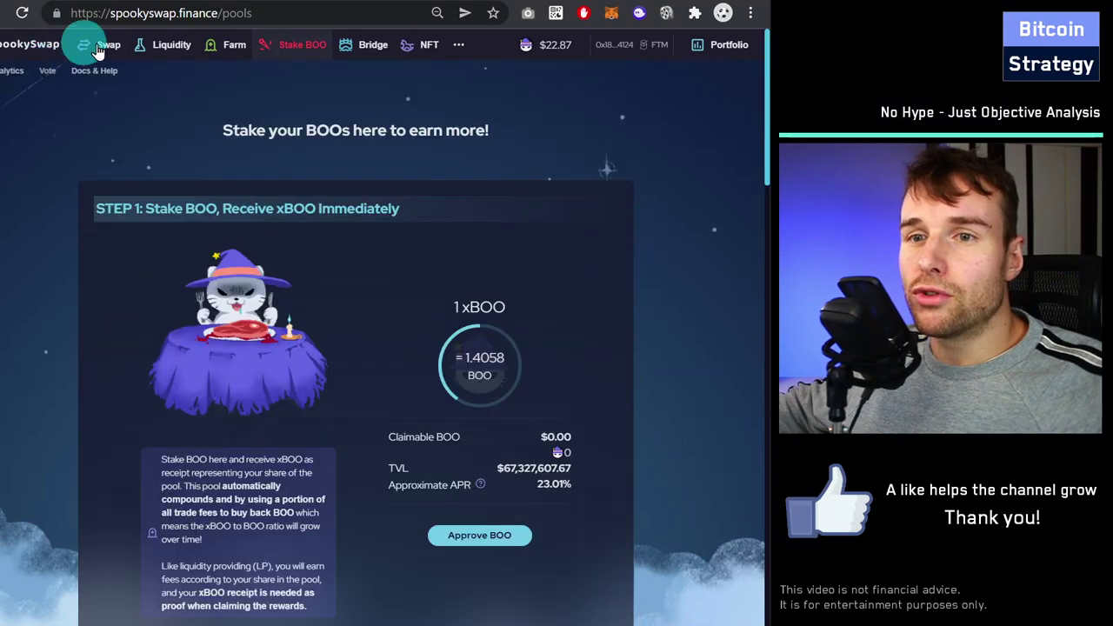
left_click(108, 45)
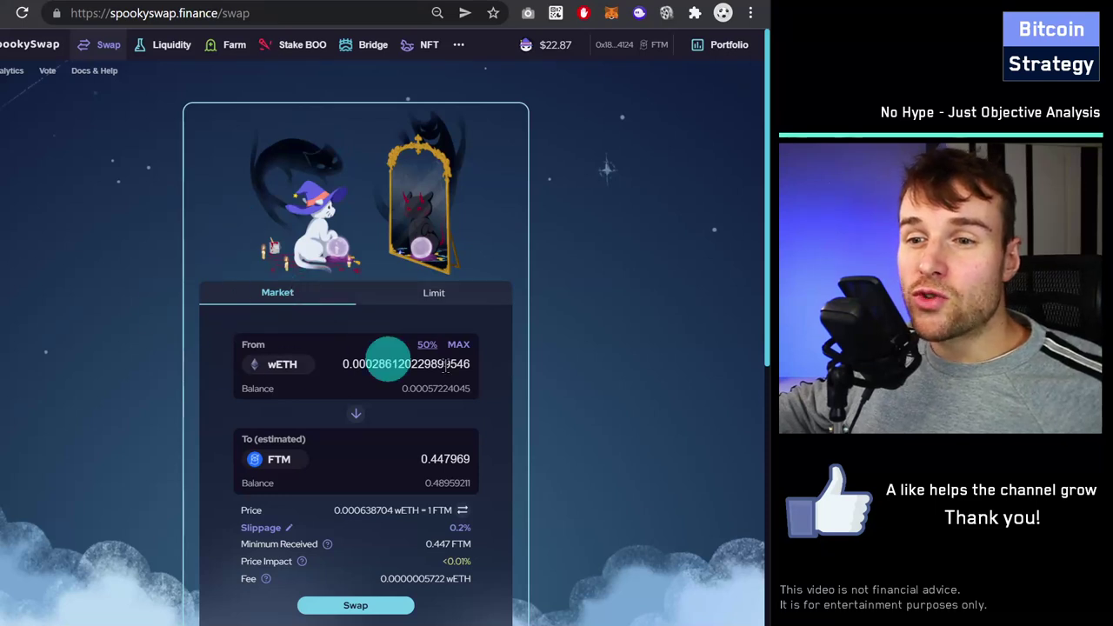
Browse the From token list for the 0.000286 wETH swap without changing tokens.
left_click(277, 461)
scroll(408, 330, "down", 8)
scroll(360, 287, "up", 4)
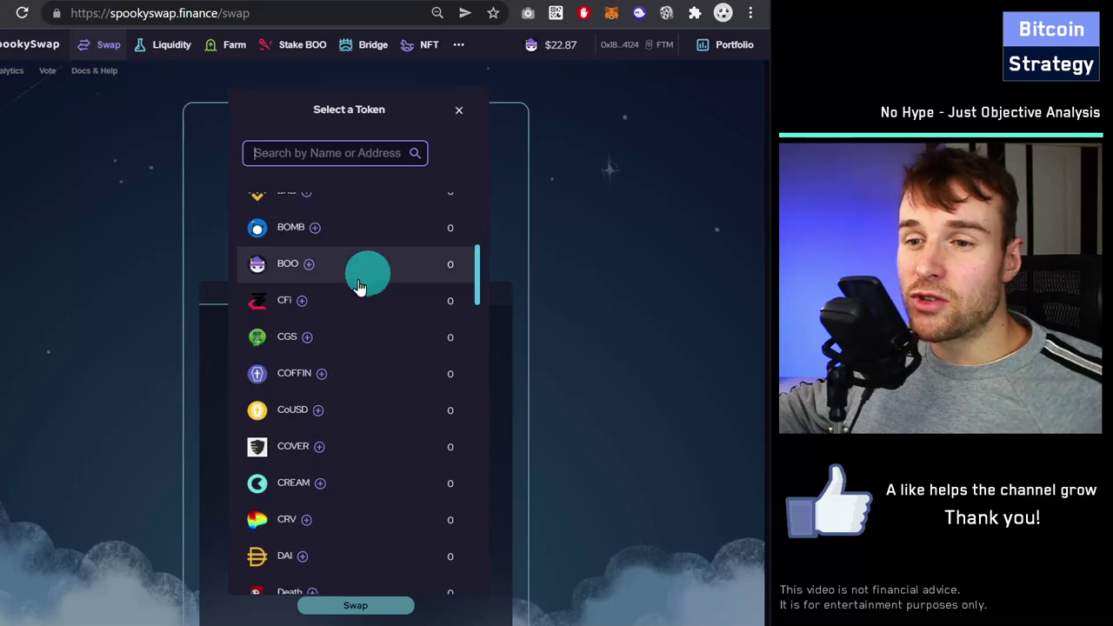
scroll(360, 287, "down", 5)
left_click(571, 389)
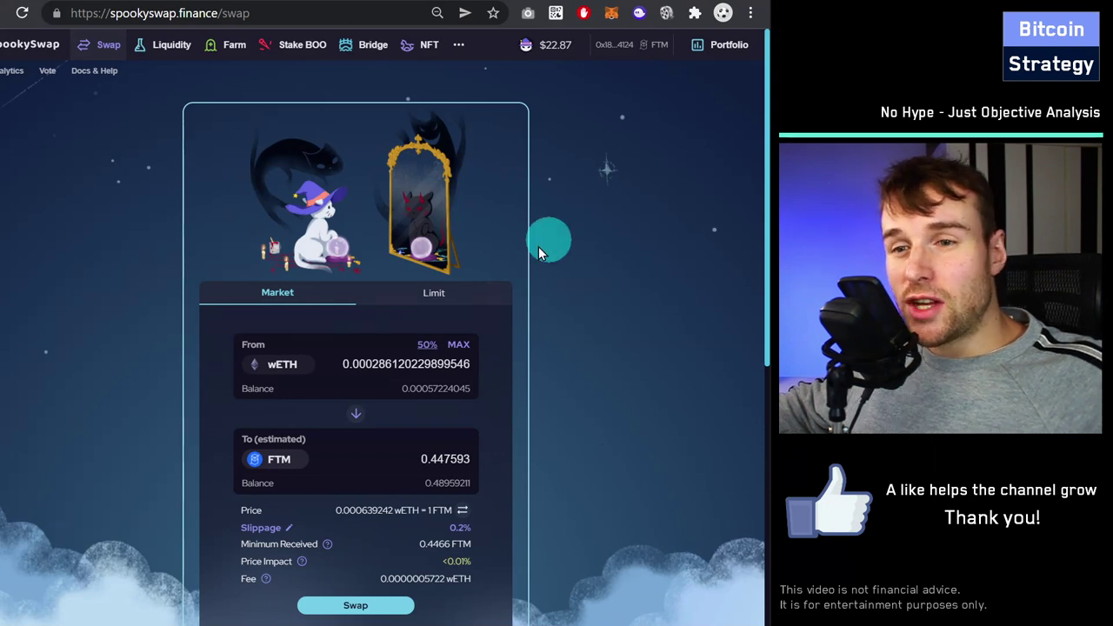
scroll(522, 258, "down", 2)
scroll(540, 184, "down", 2)
scroll(473, 327, "up", 4)
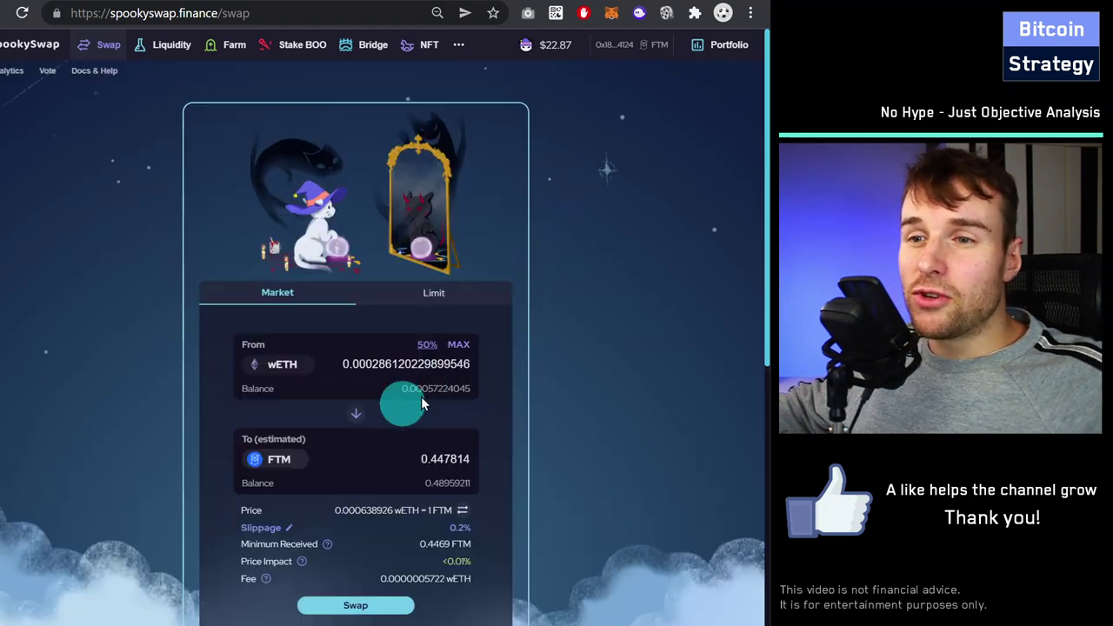
left_click(161, 44)
Scan the farm table, including FTM-wETH at about 36% APR, then return to Portfolio.
left_click(224, 45)
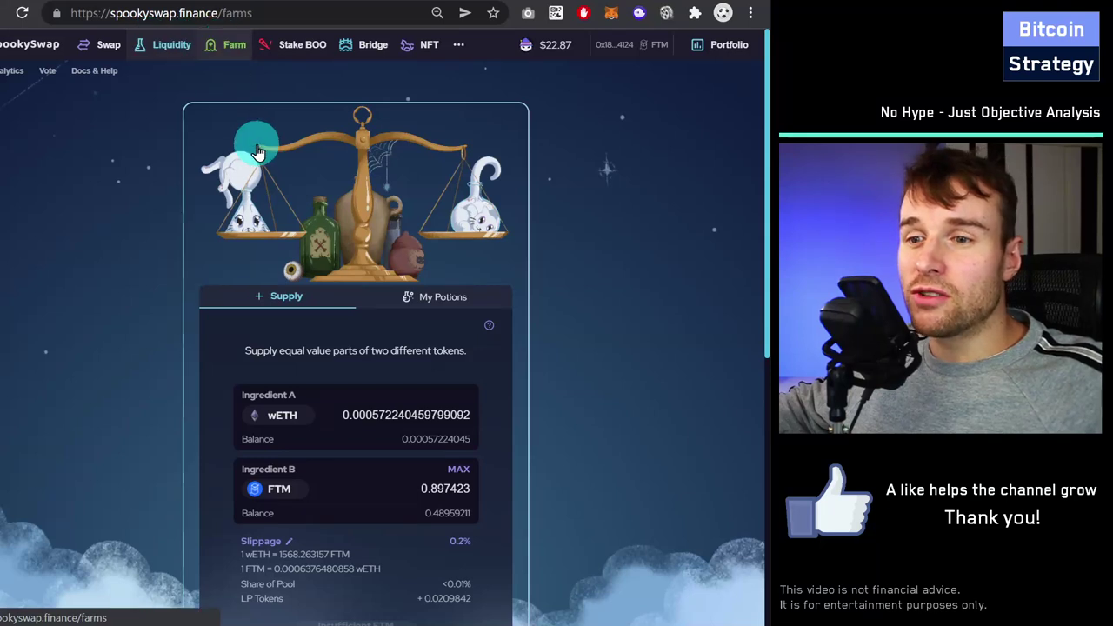
scroll(348, 278, "down", 2)
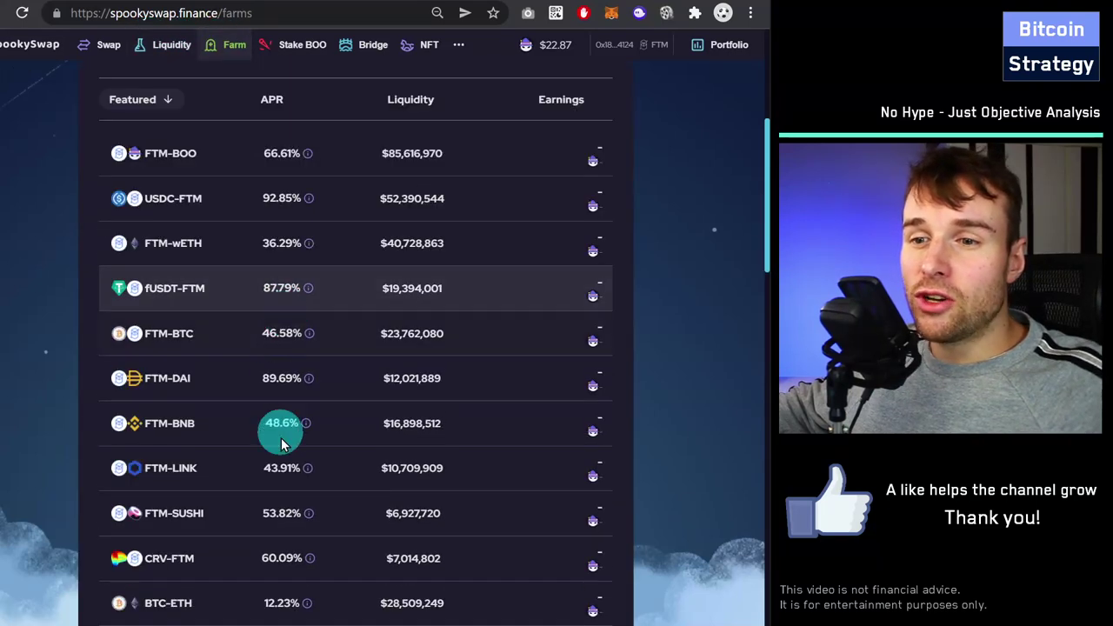
scroll(296, 347, "down", 2)
scroll(274, 339, "up", 6)
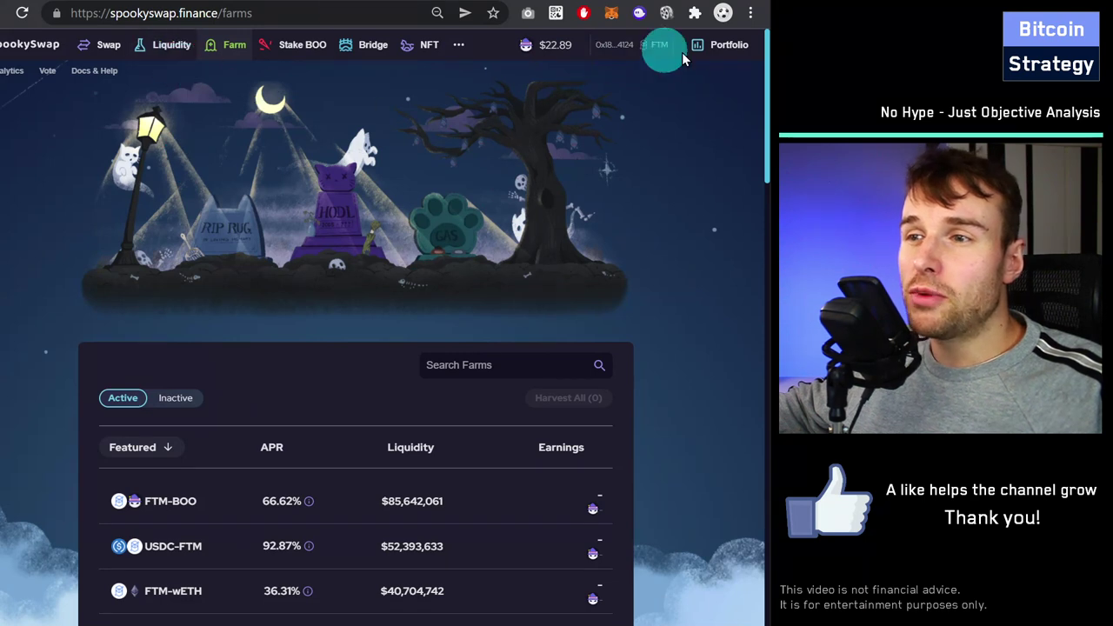
left_click(722, 44)
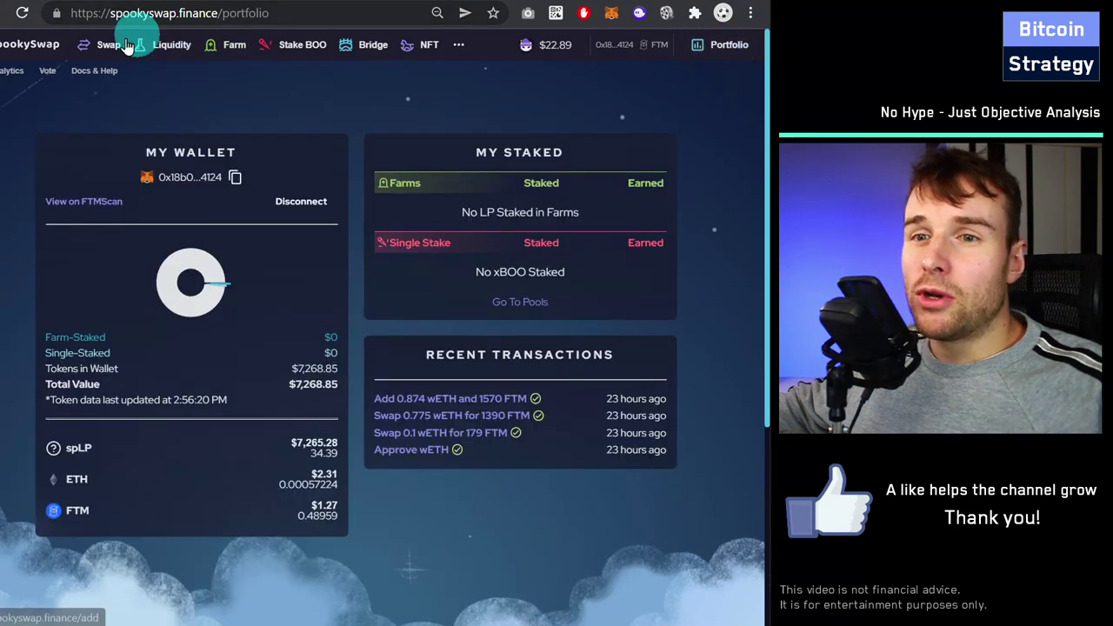
left_click(4, 77)
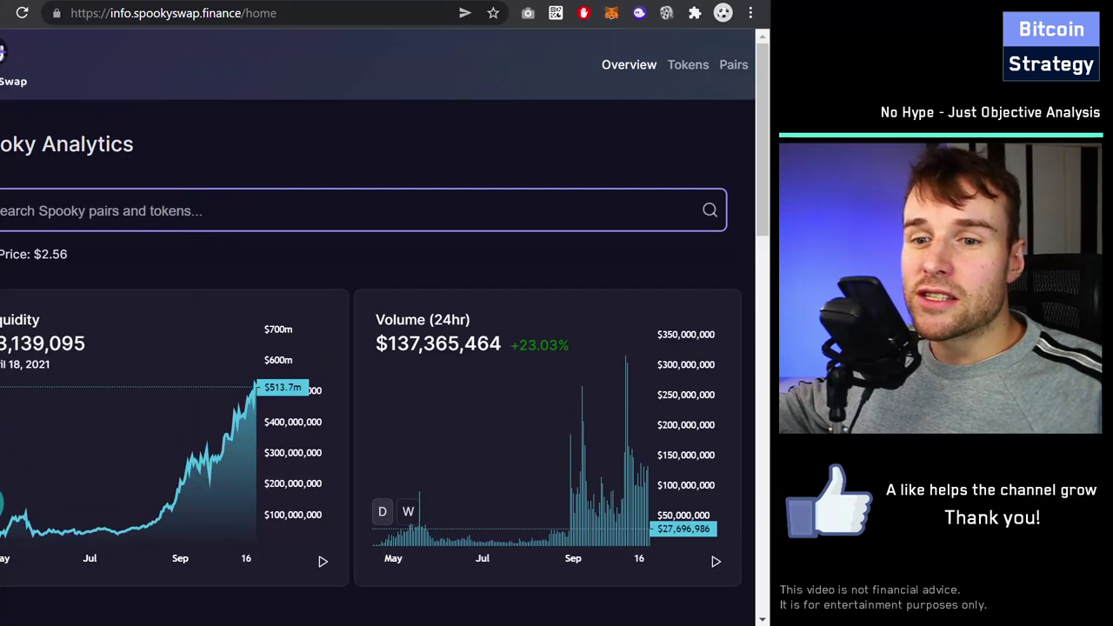
mouse_move(536, 544)
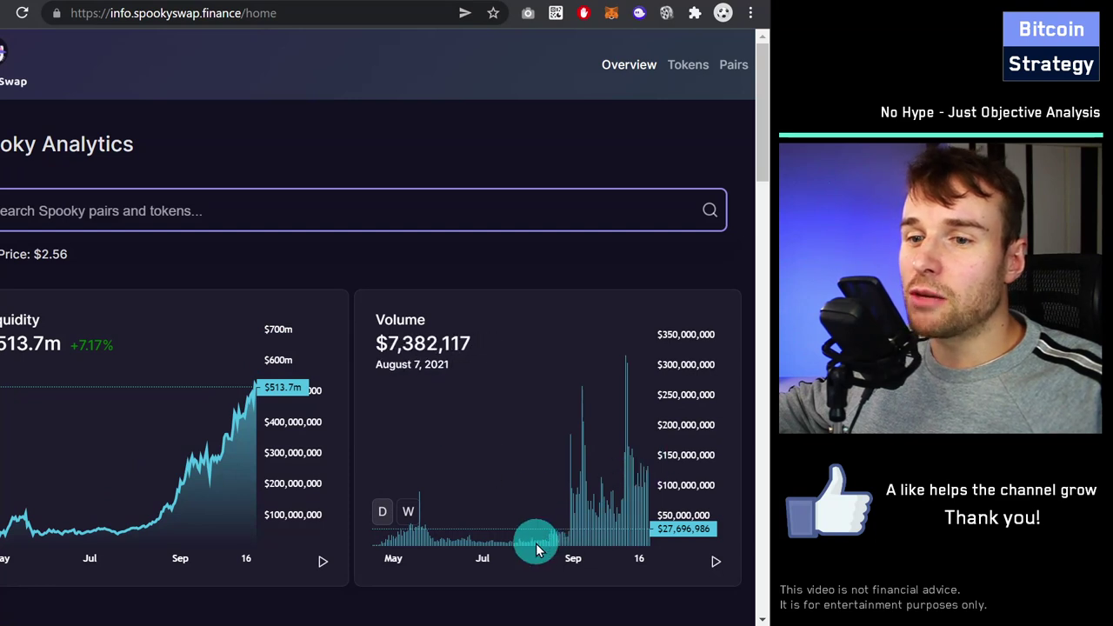
Show Analytics volume as weekly totals ($824.64m, down 8.26%) and scan the top tokens list.
left_click_drag(761, 87, 741, 137)
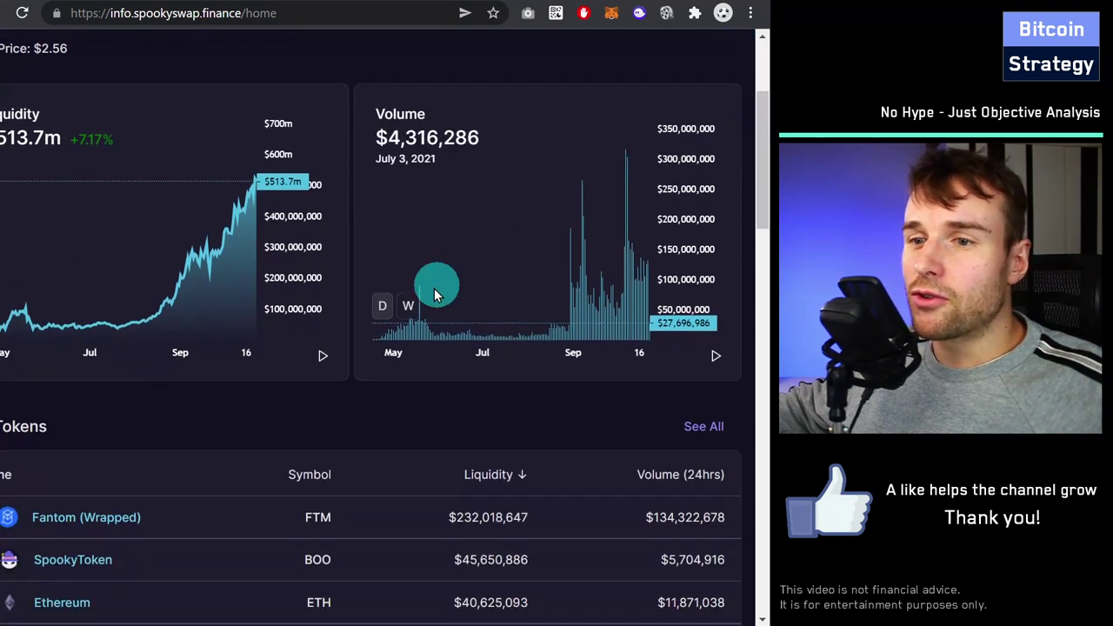
left_click(405, 307)
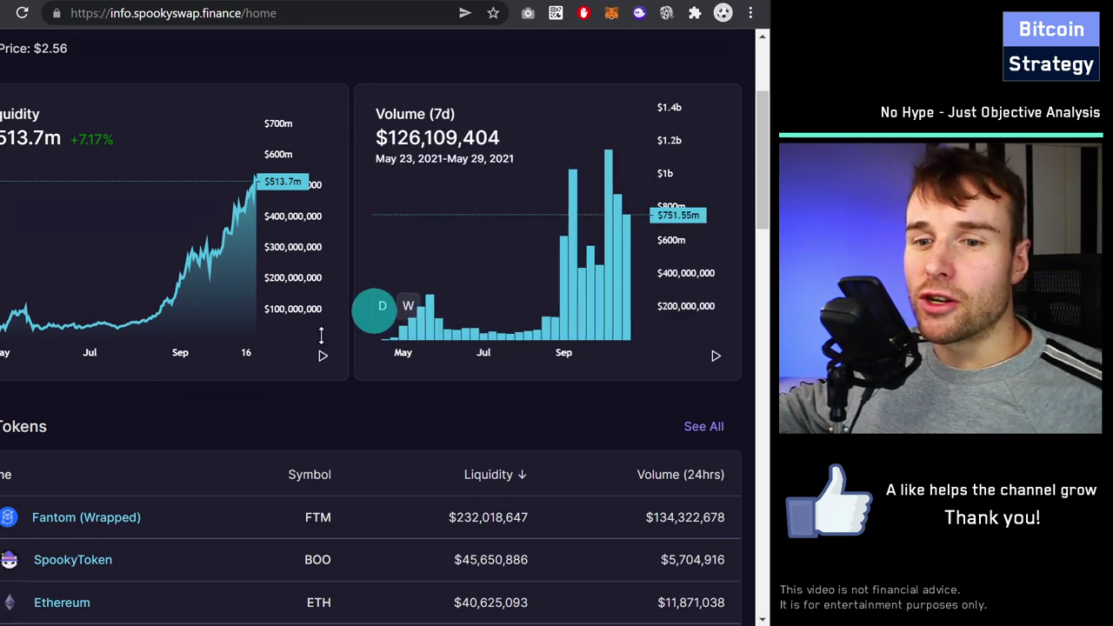
scroll(270, 383, "down", 2)
scroll(155, 409, "down", 2)
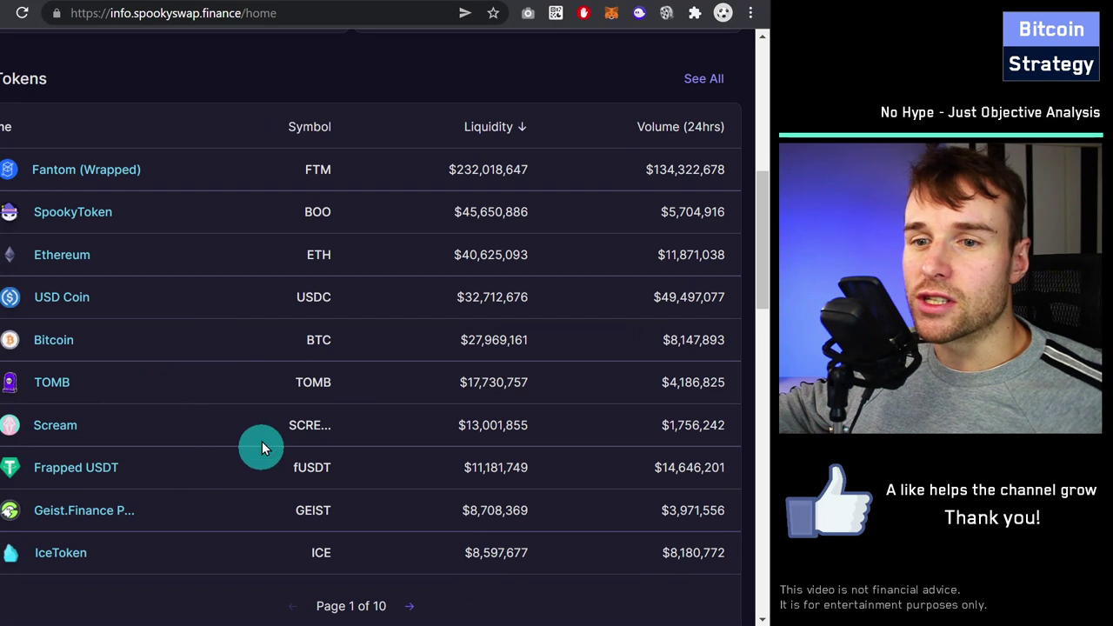
scroll(261, 441, "up", 8)
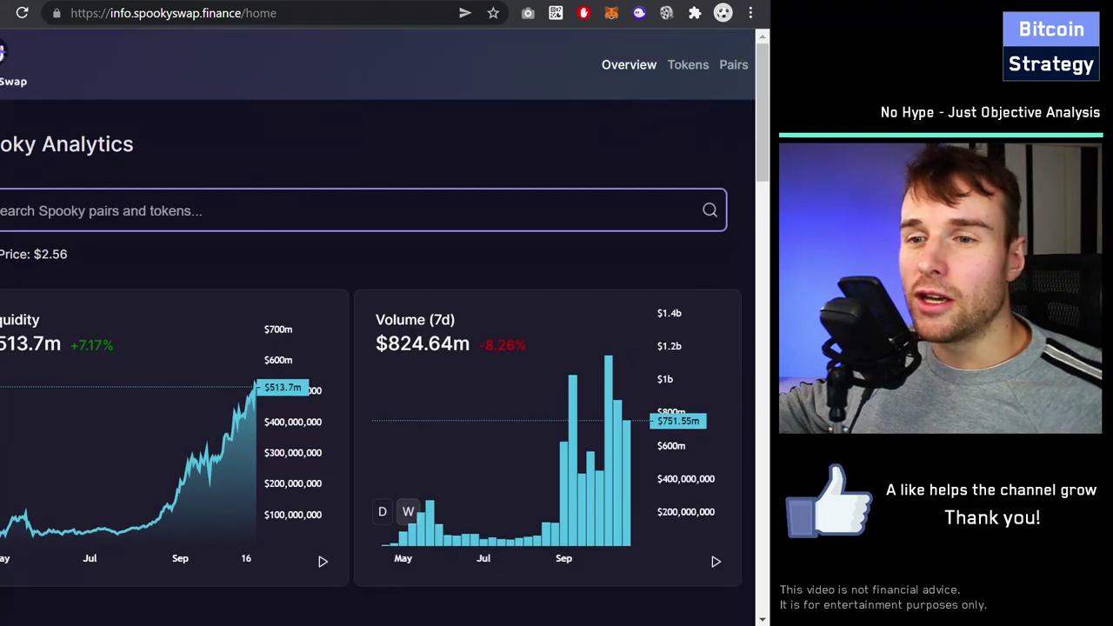